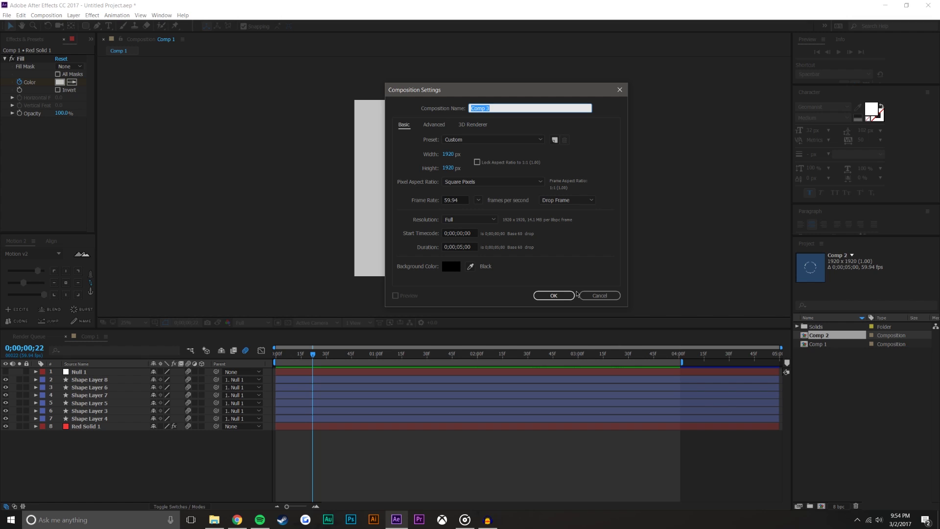
- Confirm the Comp 3 settings: 1920×1920, 59.94 fps, 5-second duration
{"action": "left_click", "coordinate": [562, 296]}
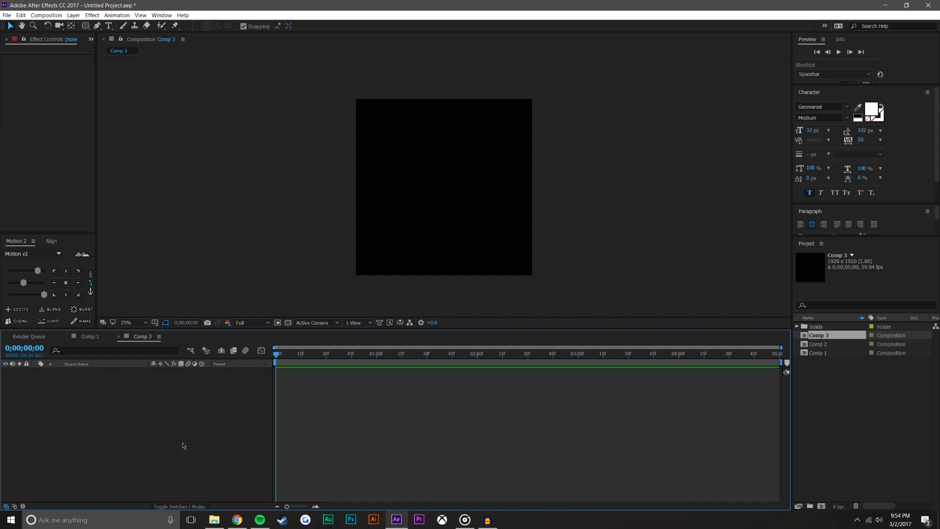
- Make the viewer taller, leave the proportional grid off, and set magnification to Fit
{"action": "scroll", "coordinate": [330, 223], "scroll_direction": "up", "scroll_amount": 2}
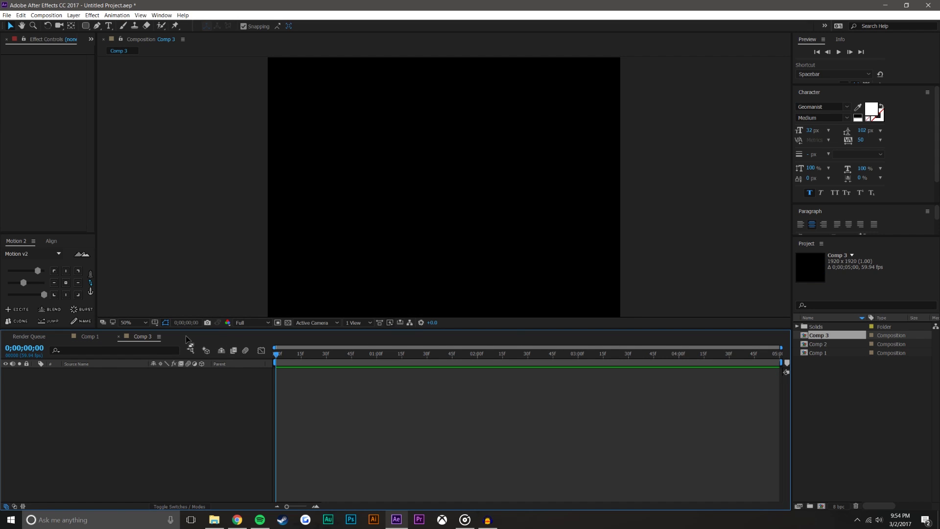
{"action": "left_click", "coordinate": [160, 324]}
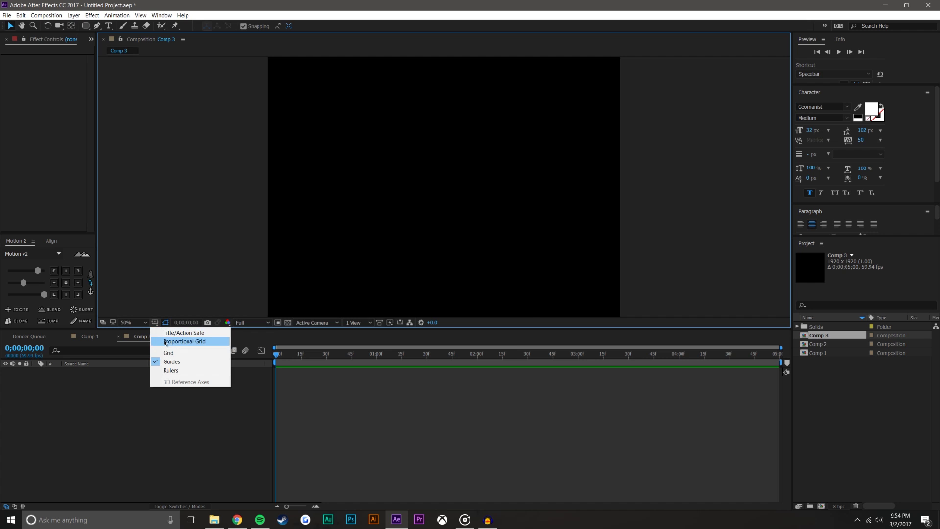
{"action": "left_click", "coordinate": [190, 341]}
{"action": "left_click_drag", "start_coordinate": [191, 329], "coordinate": [191, 393]}
{"action": "left_click", "coordinate": [154, 387]}
{"action": "left_click", "coordinate": [155, 387]}
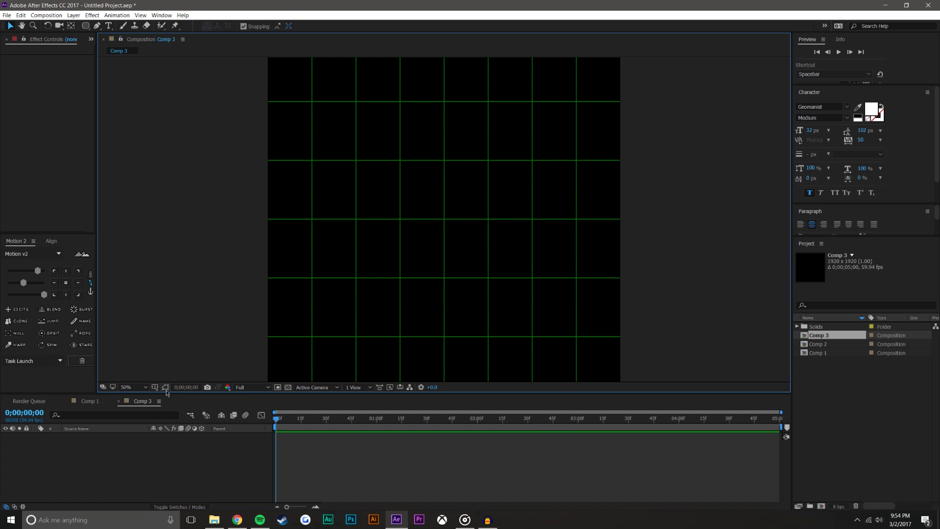
{"action": "left_click", "coordinate": [155, 387]}
{"action": "left_click", "coordinate": [167, 406]}
{"action": "left_click", "coordinate": [131, 386]}
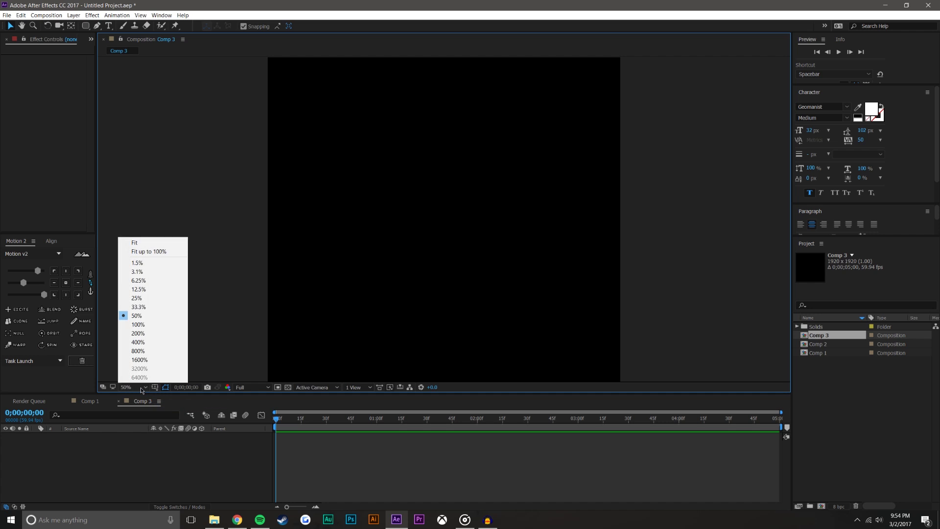
{"action": "left_click", "coordinate": [134, 242]}
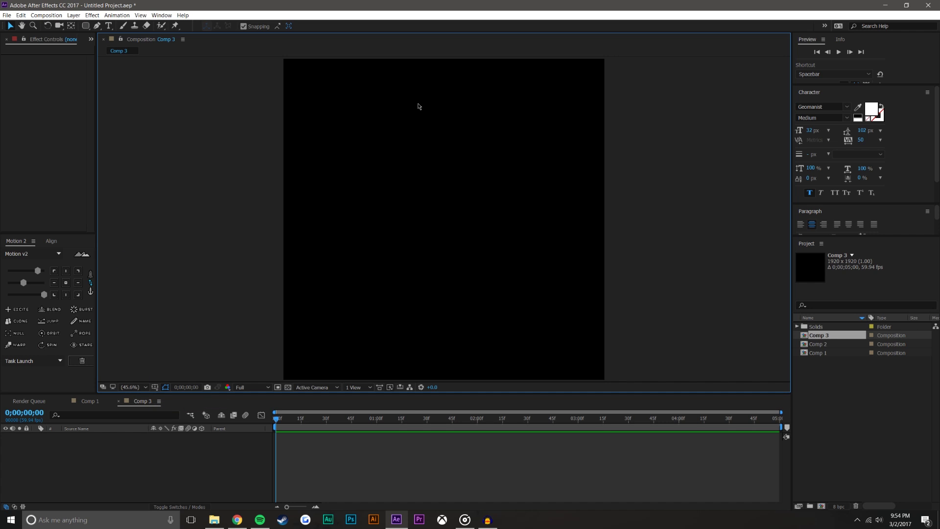
- Create a new full-frame solid layer coloured red
{"action": "left_click", "coordinate": [72, 16]}
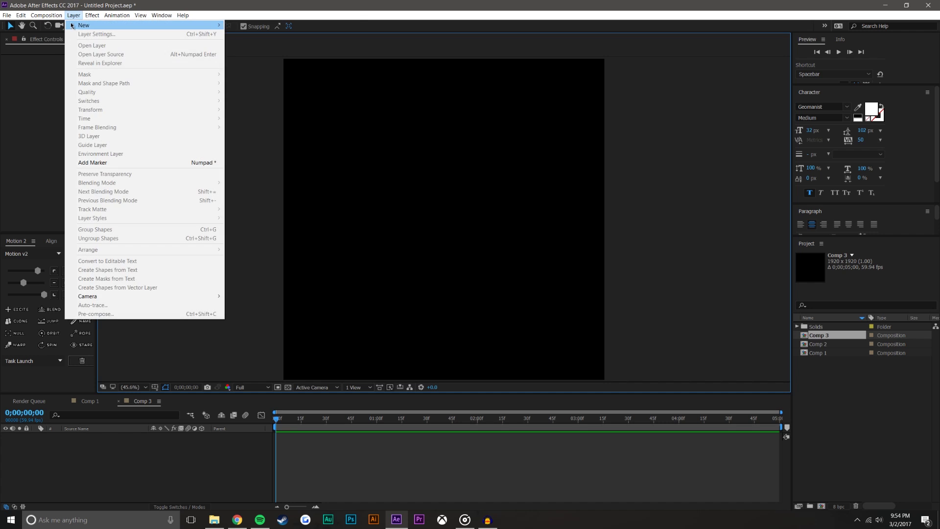
{"action": "mouse_move", "coordinate": [210, 26]}
{"action": "left_click", "coordinate": [249, 35]}
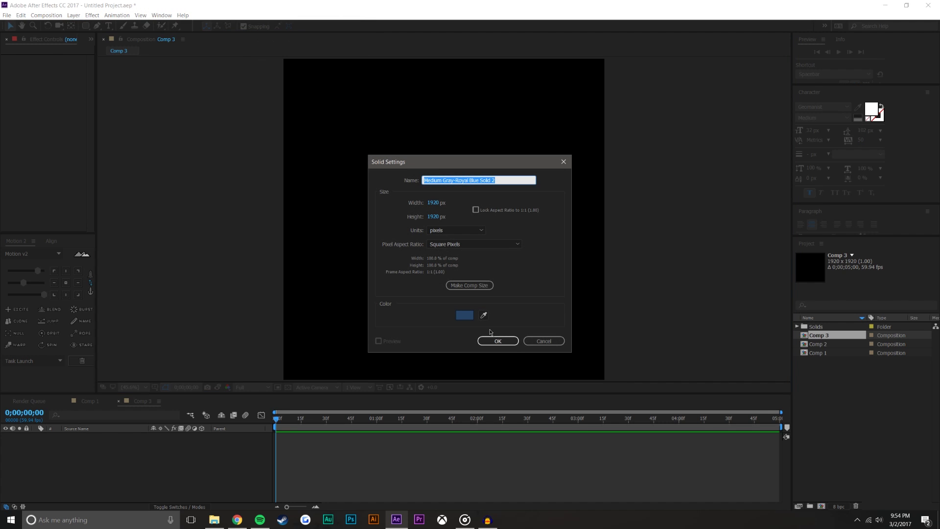
{"action": "left_click", "coordinate": [464, 315]}
{"action": "left_click", "coordinate": [651, 294]}
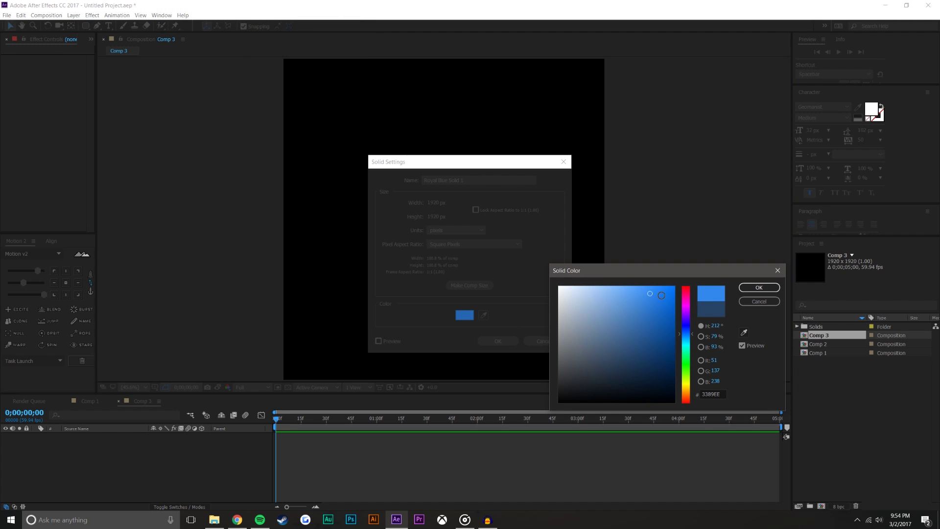
{"action": "left_click_drag", "start_coordinate": [686, 337], "coordinate": [686, 286]}
{"action": "left_click", "coordinate": [759, 287]}
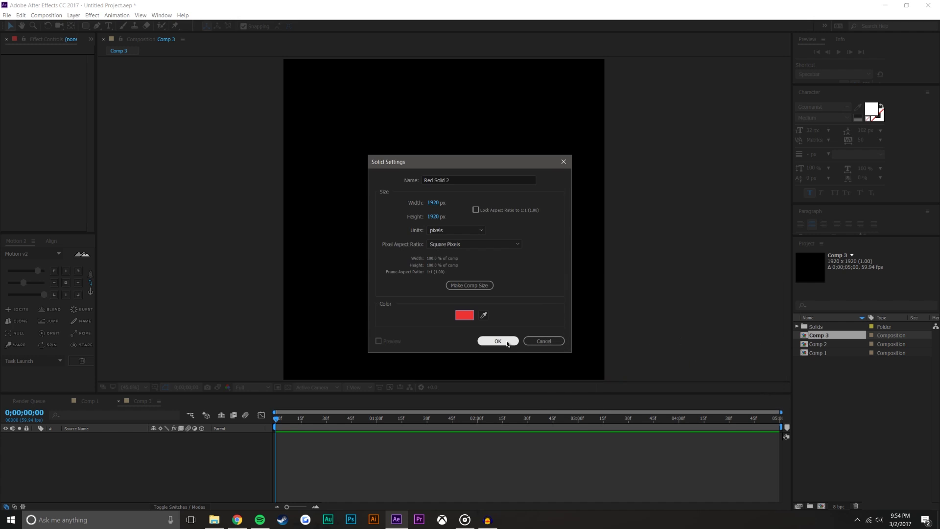
{"action": "left_click", "coordinate": [507, 340]}
- Lock Red Solid 2 and confirm it can no longer be selected or moved
{"action": "left_click", "coordinate": [169, 484]}
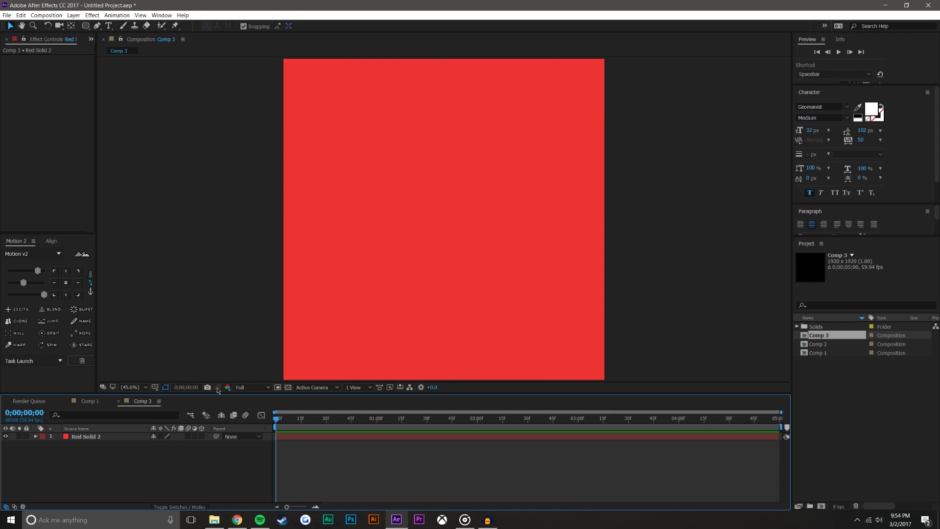
{"action": "left_click", "coordinate": [26, 436]}
{"action": "left_click_drag", "start_coordinate": [453, 258], "coordinate": [616, 229]}
{"action": "left_click_drag", "start_coordinate": [483, 211], "coordinate": [266, 209]}
{"action": "left_click_drag", "start_coordinate": [212, 200], "coordinate": [650, 157]}
{"action": "left_click_drag", "start_coordinate": [525, 136], "coordinate": [527, 102]}
{"action": "mouse_move", "coordinate": [534, 306]}
{"action": "left_mouse_down"}
{"action": "mouse_move", "coordinate": [506, 313]}
{"action": "mouse_move", "coordinate": [519, 306]}
{"action": "left_mouse_up"}
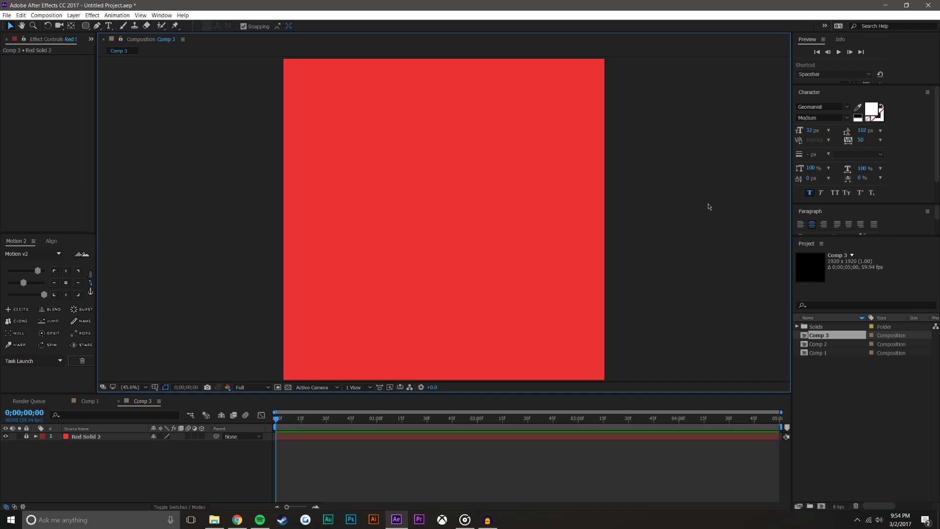
- Turn on the proportional and fine grids, zoom to 100%, and draw a rounded-rectangle bar near the top
{"action": "left_click", "coordinate": [85, 25]}
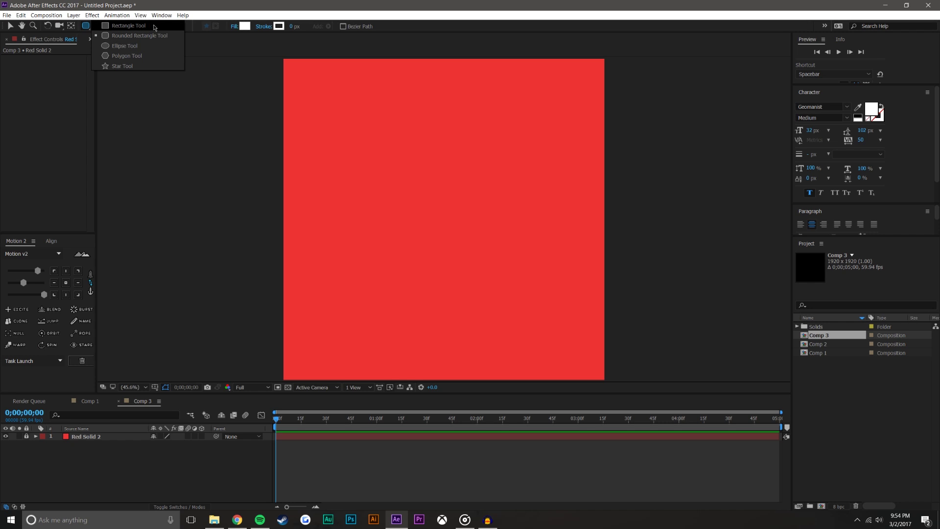
{"action": "left_click", "coordinate": [156, 37]}
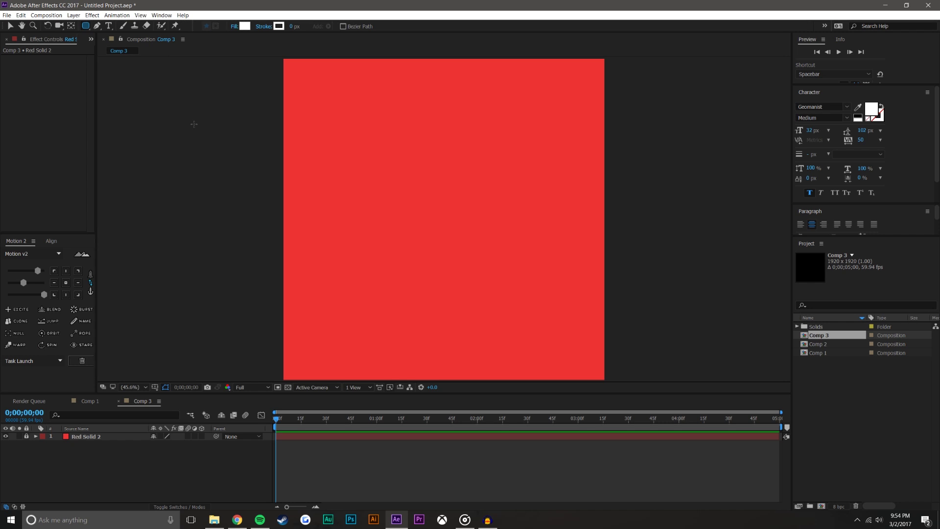
{"action": "left_click", "coordinate": [155, 388]}
{"action": "left_click", "coordinate": [159, 406]}
{"action": "left_click", "coordinate": [146, 388]}
{"action": "left_click", "coordinate": [154, 387]}
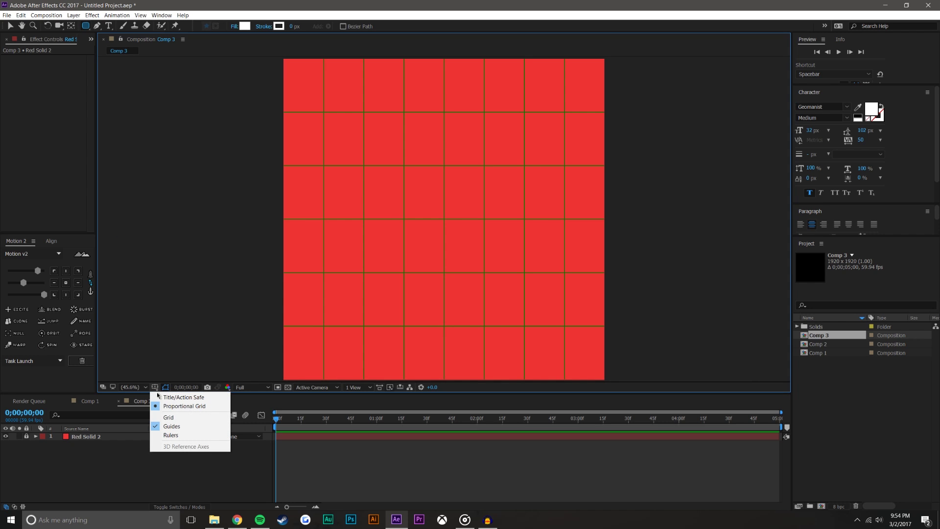
{"action": "left_click", "coordinate": [165, 417]}
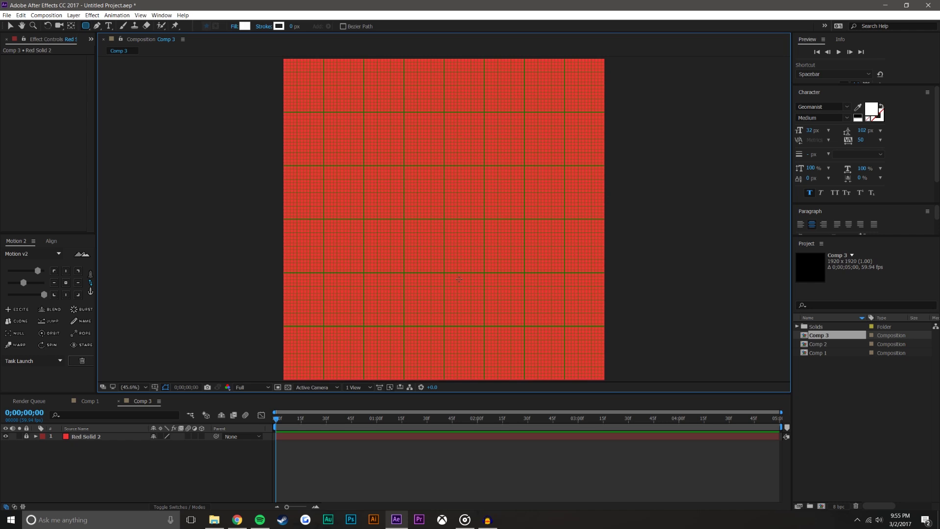
{"action": "key", "text": "period"}
{"action": "key", "text": "period"}
{"action": "key", "text": "period"}
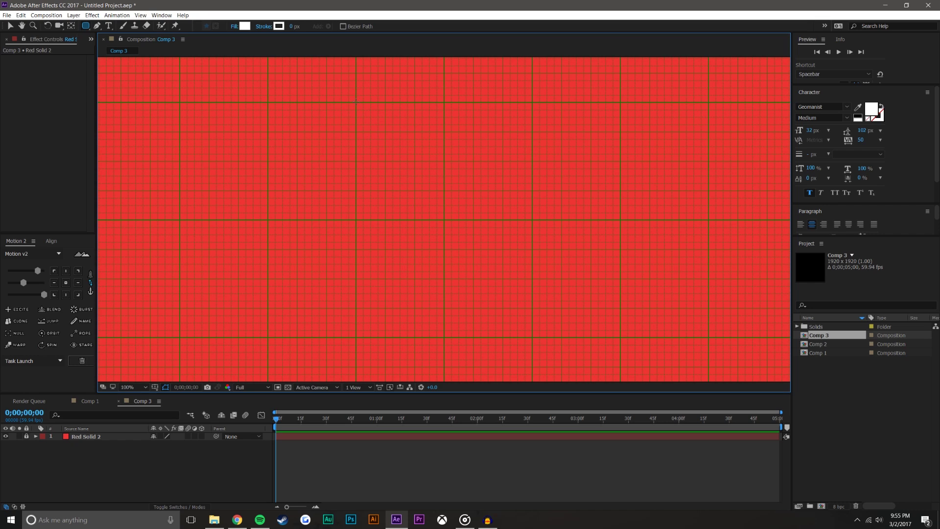
{"action": "left_click_drag", "start_coordinate": [355, 101], "coordinate": [533, 119]}
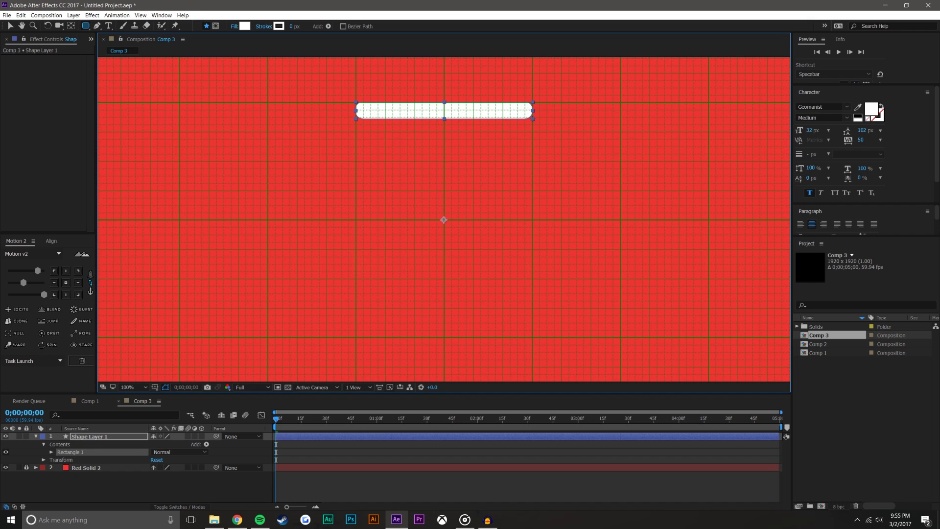
- Switch off the proportional and fine grids and centre the bar's anchor point
{"action": "left_click", "coordinate": [10, 27]}
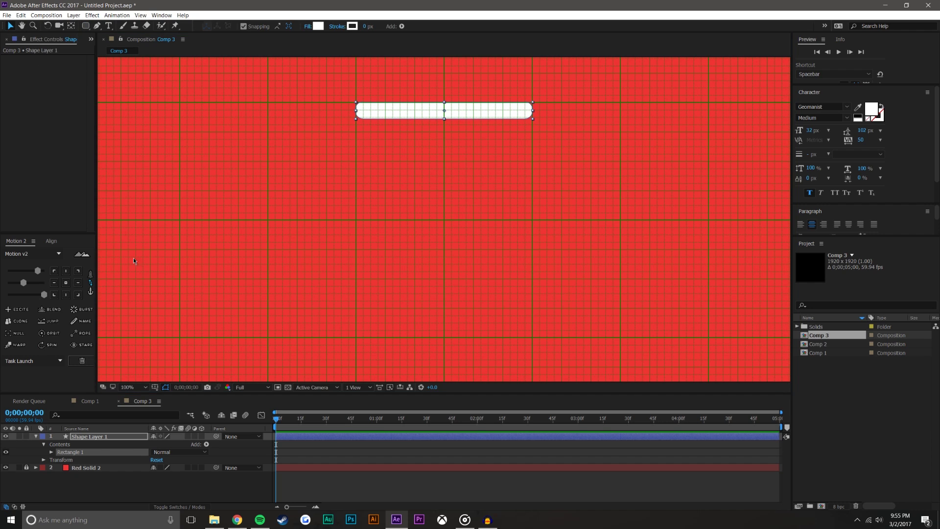
{"action": "left_click", "coordinate": [154, 387]}
{"action": "left_click", "coordinate": [167, 409]}
{"action": "left_click", "coordinate": [154, 387]}
{"action": "left_click", "coordinate": [167, 419]}
{"action": "left_click", "coordinate": [380, 201]}
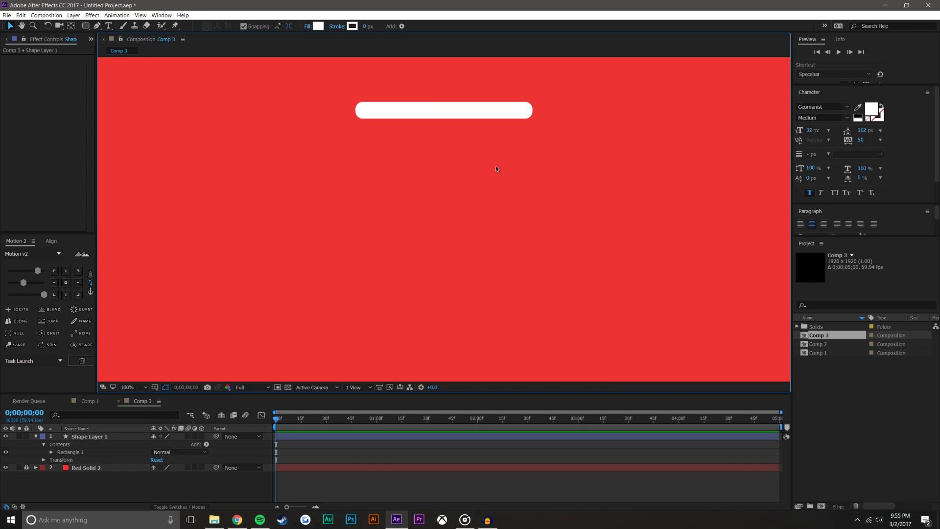
{"action": "left_click", "coordinate": [491, 111]}
{"action": "left_click", "coordinate": [67, 283]}
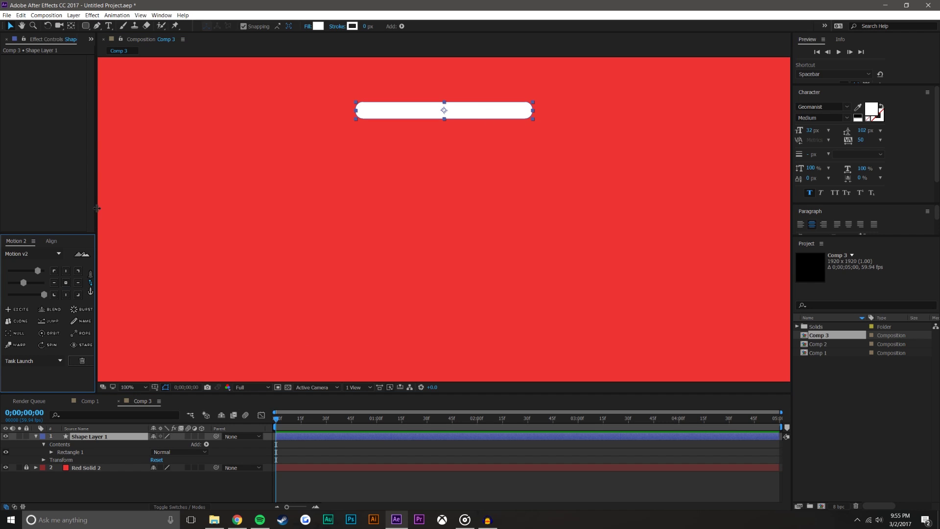
- Reveal Rectangle Path 1's size and roundness, then increase the bar's Roundness
{"action": "left_click_drag", "start_coordinate": [96, 208], "coordinate": [136, 209]}
{"action": "left_click", "coordinate": [96, 491]}
{"action": "left_click", "coordinate": [51, 453]}
{"action": "left_click", "coordinate": [59, 460]}
{"action": "left_click_drag", "start_coordinate": [129, 393], "coordinate": [130, 327]}
{"action": "left_click_drag", "start_coordinate": [155, 417], "coordinate": [172, 417]}
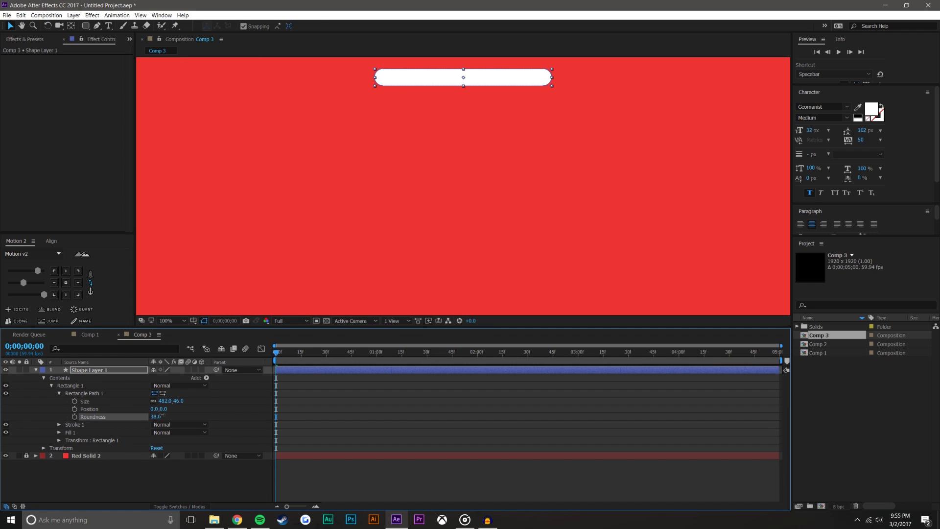
- Use the Pan Behind tool to move the bar's anchor point to its centre
{"action": "scroll", "coordinate": [368, 239], "scroll_direction": "down", "scroll_amount": 2}
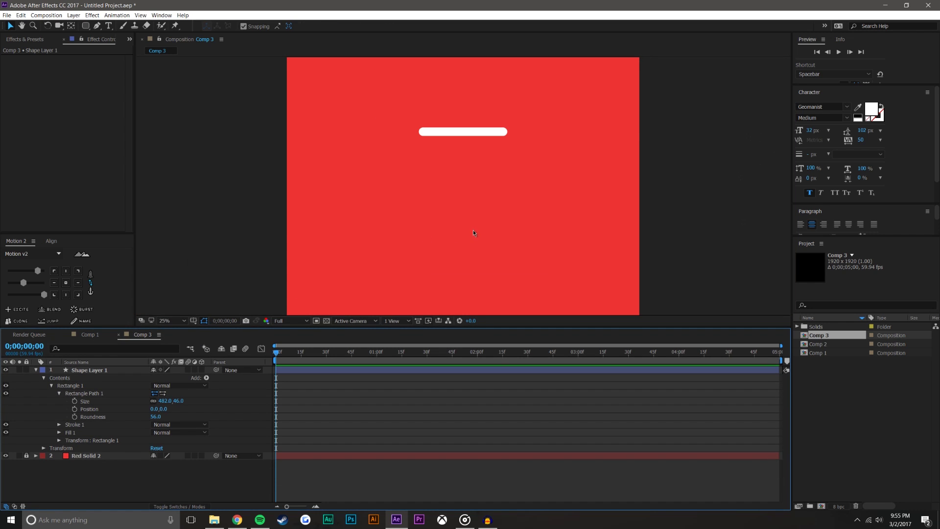
{"action": "scroll", "coordinate": [465, 234], "scroll_direction": "up", "scroll_amount": 2}
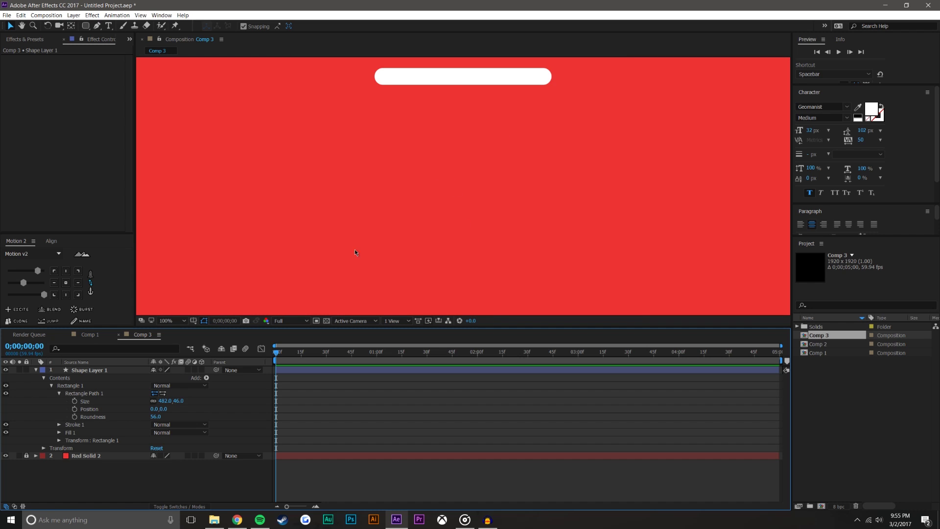
{"action": "left_click", "coordinate": [457, 71]}
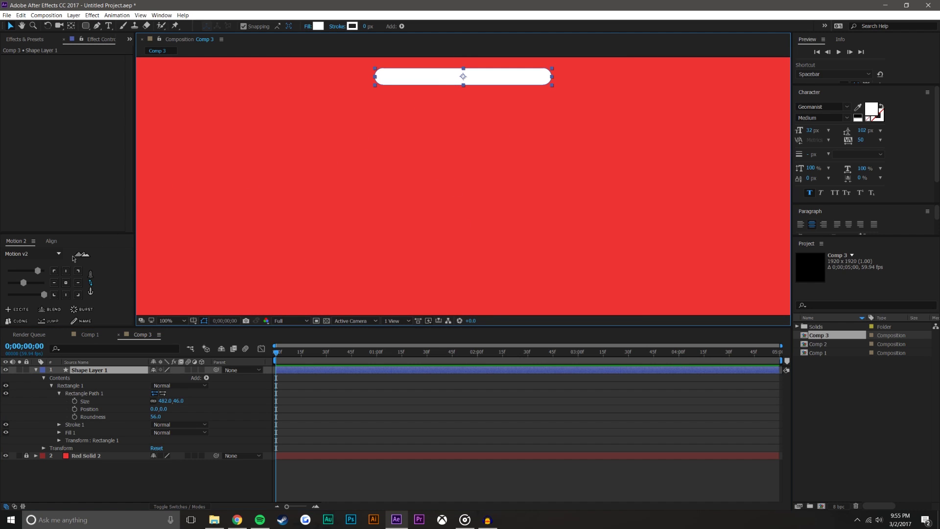
{"action": "left_click", "coordinate": [65, 282]}
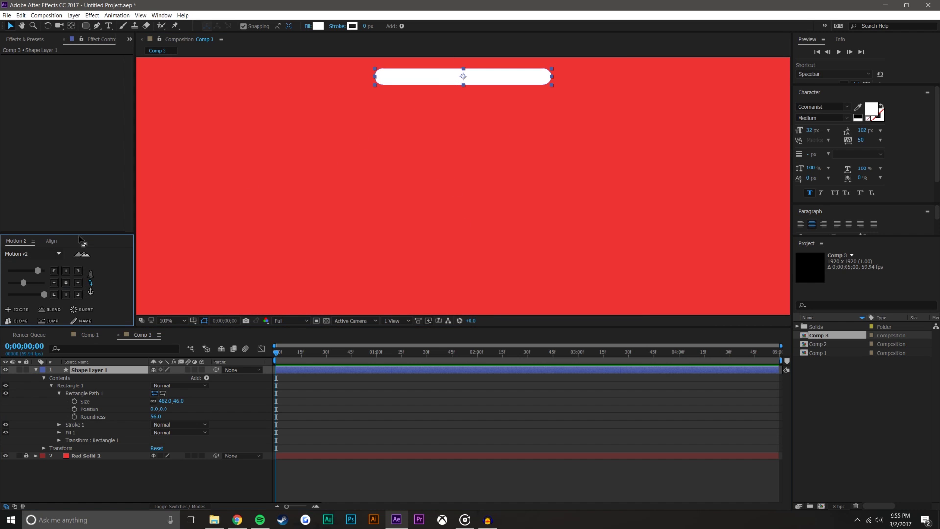
{"action": "left_click_drag", "start_coordinate": [82, 233], "coordinate": [86, 211]}
{"action": "left_click", "coordinate": [465, 76]}
{"action": "key", "text": "y"}
{"action": "left_click_drag", "start_coordinate": [466, 75], "coordinate": [463, 76]}
- Bring up the Align panel
{"action": "left_click", "coordinate": [51, 218]}
{"action": "left_click", "coordinate": [162, 15]}
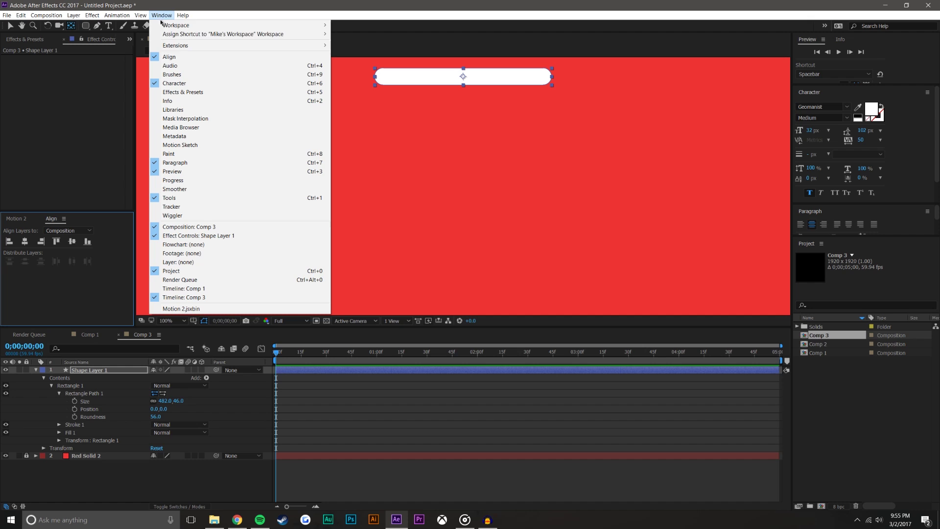
{"action": "left_click", "coordinate": [15, 31]}
{"action": "left_click", "coordinate": [7, 15]}
{"action": "left_click", "coordinate": [70, 138]}
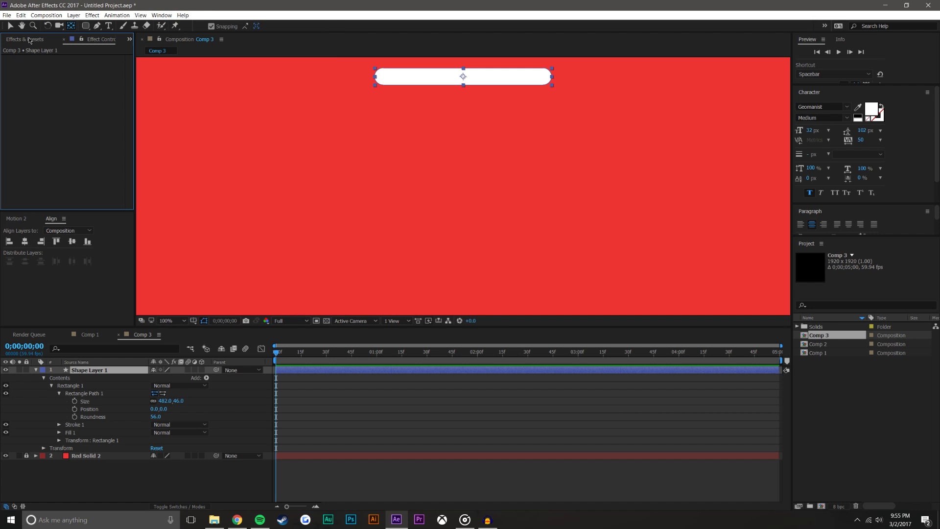
- Align the bar to the vertical centre of the composition
{"action": "key", "text": "v"}
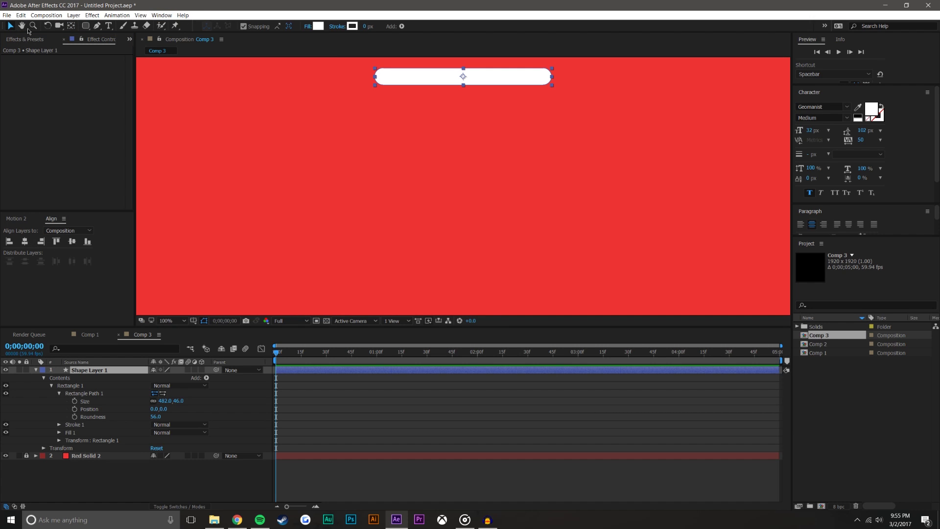
{"action": "left_click", "coordinate": [71, 241]}
{"action": "key", "text": "comma"}
{"action": "key", "text": "comma"}
{"action": "key", "text": "period"}
- Scale the bar up to 147.6%
{"action": "key", "text": "s"}
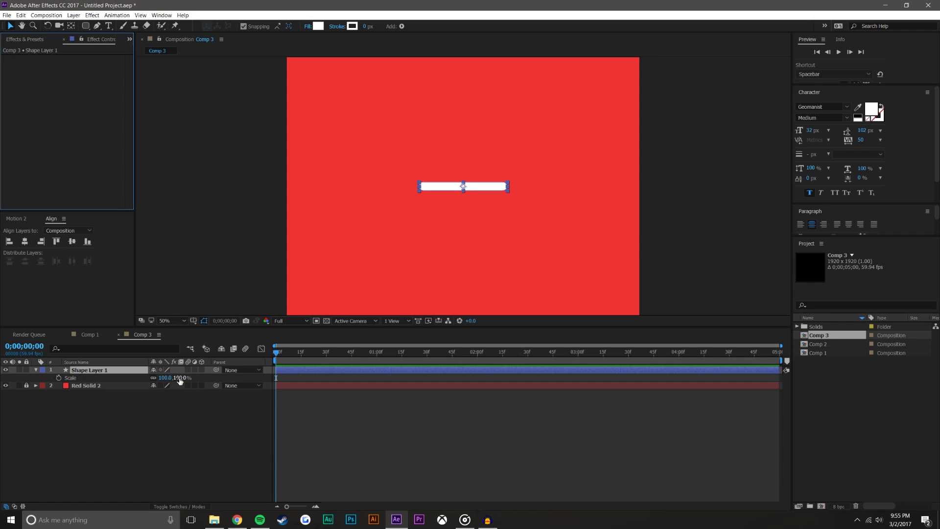
{"action": "left_click_drag", "start_coordinate": [179, 380], "coordinate": [317, 355]}
{"action": "left_click", "coordinate": [325, 416]}
{"action": "scroll", "coordinate": [431, 233], "scroll_direction": "down", "scroll_amount": 1}
{"action": "scroll", "coordinate": [445, 232], "scroll_direction": "up", "scroll_amount": 1}
{"action": "left_click_drag", "start_coordinate": [180, 379], "coordinate": [228, 379]}
{"action": "left_click", "coordinate": [190, 440]}
- Duplicate the bar layer and select all three bar layers
{"action": "left_click", "coordinate": [97, 371]}
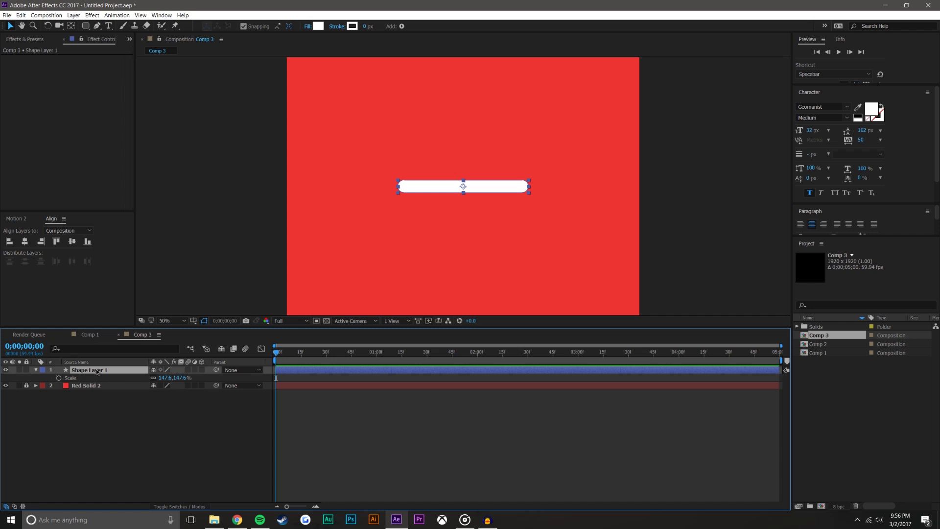
{"action": "key", "text": "ctrl+d"}
{"action": "key", "text": "ctrl+d"}
{"action": "left_click", "coordinate": [112, 386], "text": "shift"}
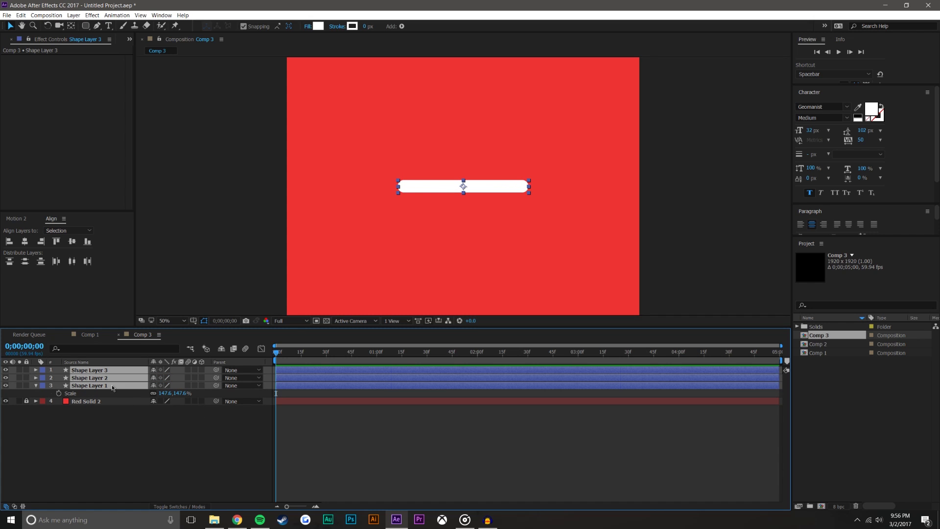
- Show the bars' Position values and drag one bar up and one bar down
{"action": "key", "text": "p"}
{"action": "left_click", "coordinate": [185, 441]}
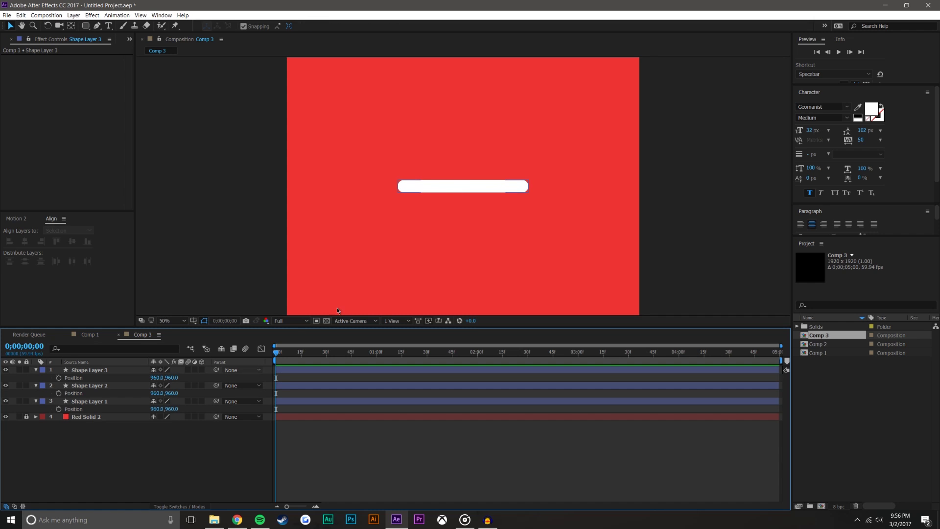
{"action": "left_click_drag", "start_coordinate": [459, 189], "coordinate": [461, 144]}
{"action": "left_click_drag", "start_coordinate": [461, 189], "coordinate": [448, 241]}
{"action": "left_click", "coordinate": [185, 455]}
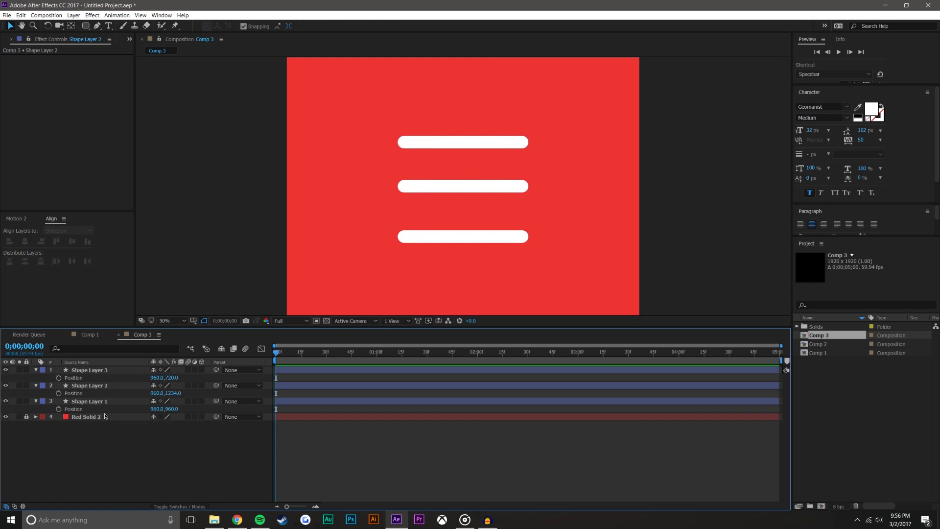
{"action": "left_click", "coordinate": [100, 377]}
{"action": "left_click", "coordinate": [100, 402]}
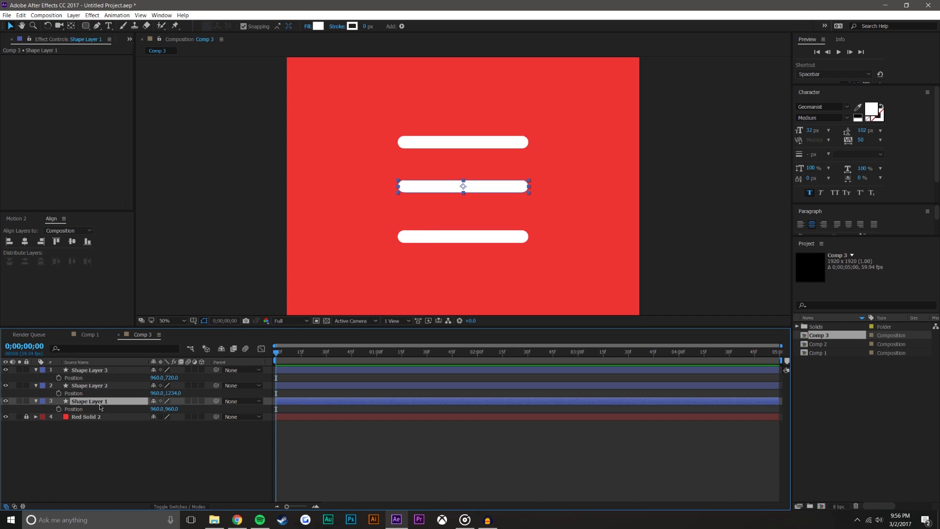
{"action": "left_click", "coordinate": [159, 437]}
- Set the bottom bar's Position Y to 1230 and the top bar's to 660 (960-300)
{"action": "left_click", "coordinate": [173, 393]}
{"action": "type", "text": "930+"}
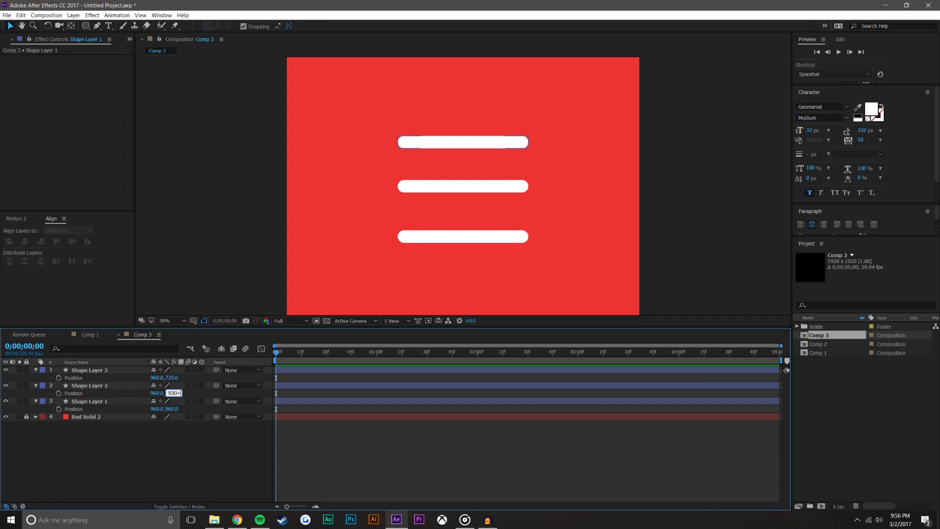
{"action": "key", "text": "Return"}
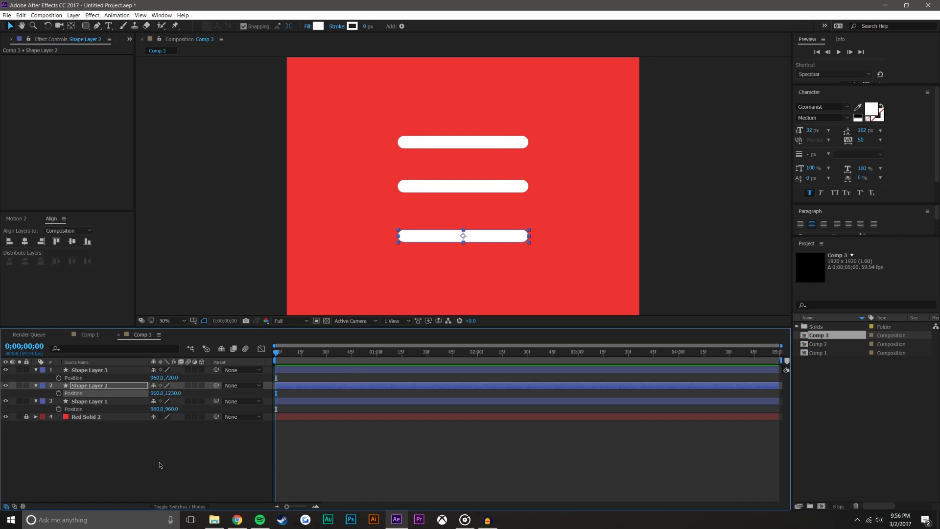
{"action": "left_click", "coordinate": [169, 378]}
{"action": "type", "text": "9"}
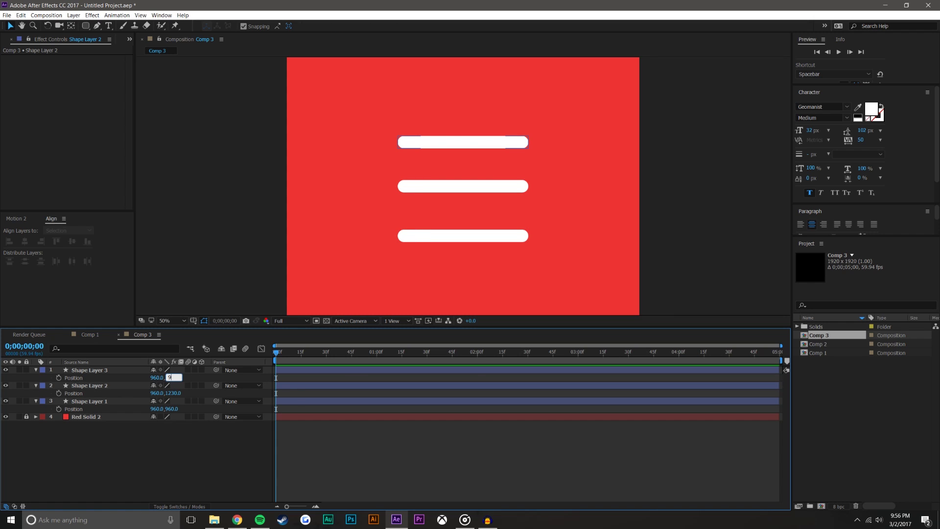
{"action": "type", "text": "60-300"}
{"action": "key", "text": "Return"}
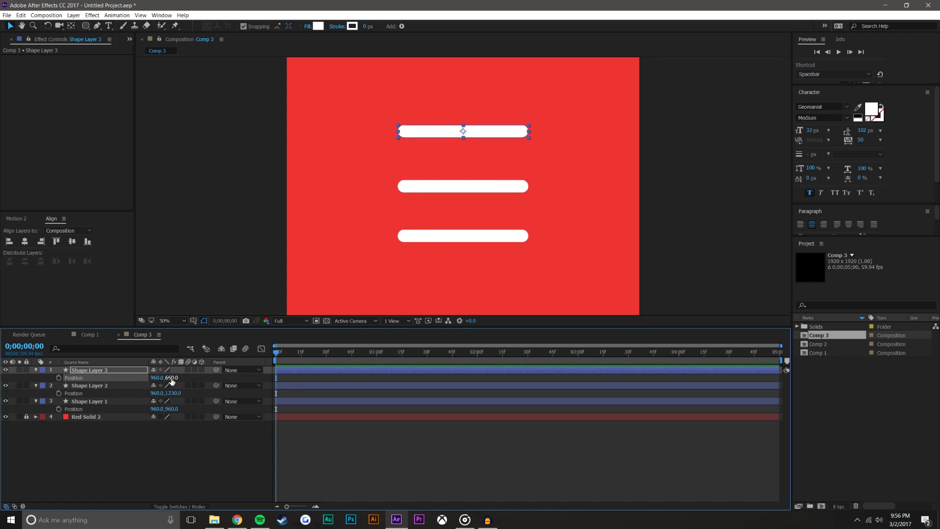
{"action": "left_click", "coordinate": [206, 451]}
{"action": "key", "text": "comma"}
{"action": "key", "text": "period"}
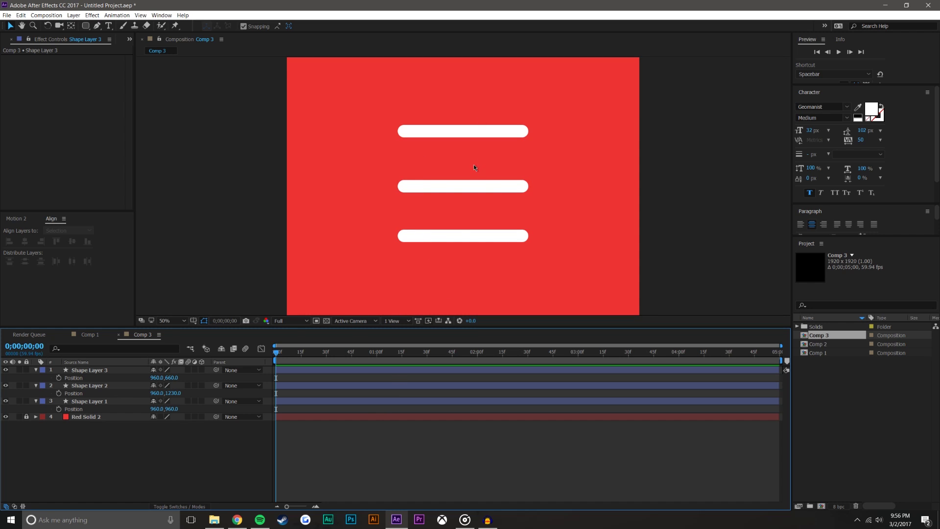
- Move the bottom bar to Y 1200 and set the top bar's Y to 720 (960-240)
{"action": "left_click_drag", "start_coordinate": [462, 235], "coordinate": [464, 229]}
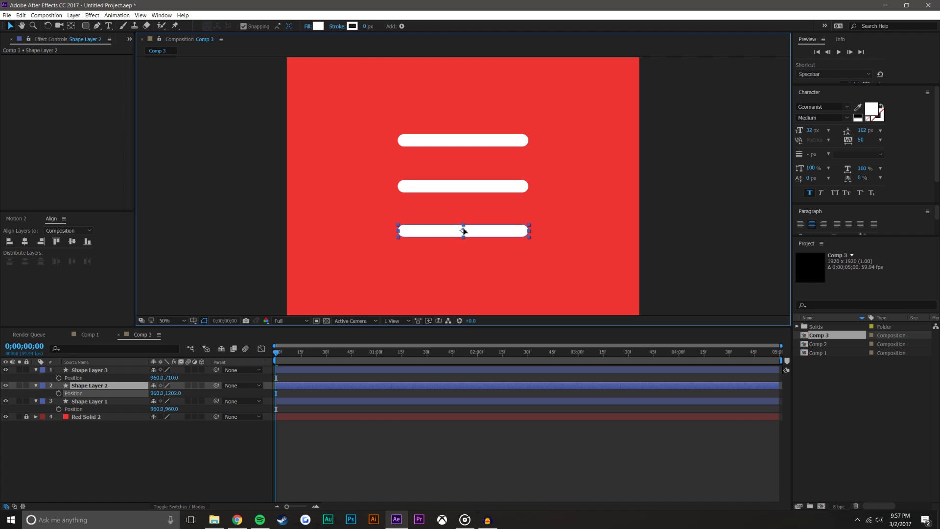
{"action": "left_click_drag", "start_coordinate": [463, 229], "coordinate": [463, 230]}
{"action": "left_click", "coordinate": [181, 431]}
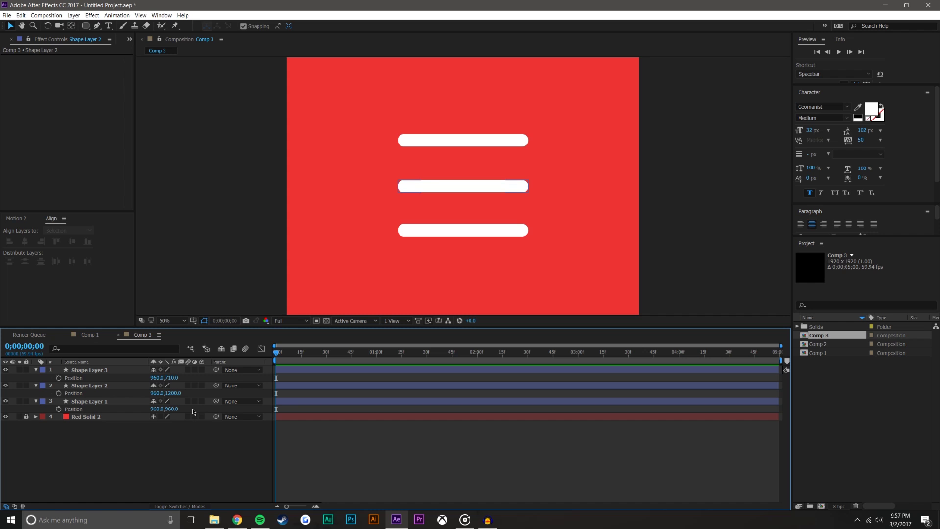
{"action": "left_click", "coordinate": [172, 377]}
{"action": "type", "text": "960-240"}
{"action": "key", "text": "Return"}
{"action": "left_click", "coordinate": [177, 454]}
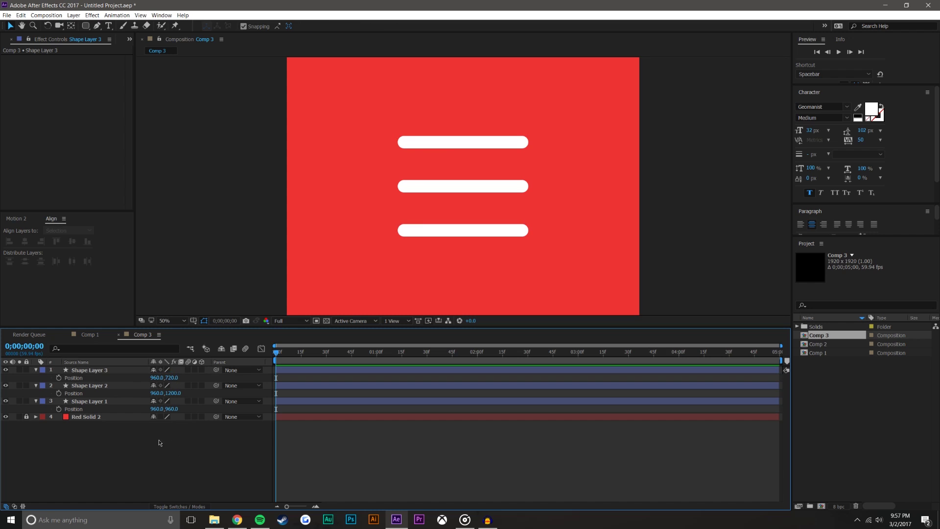
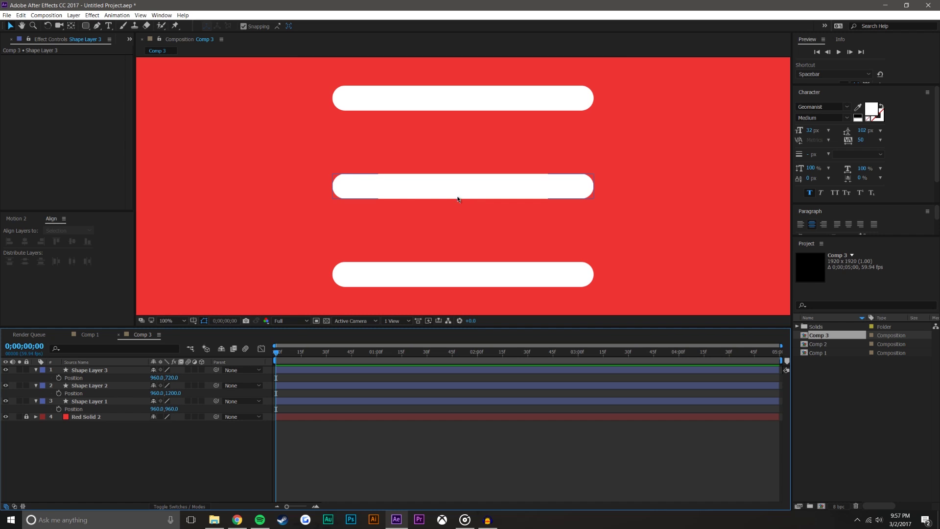
- Select the middle bar and zoom the composition view to 200%
{"action": "left_click", "coordinate": [459, 185]}
{"action": "key", "text": "period"}
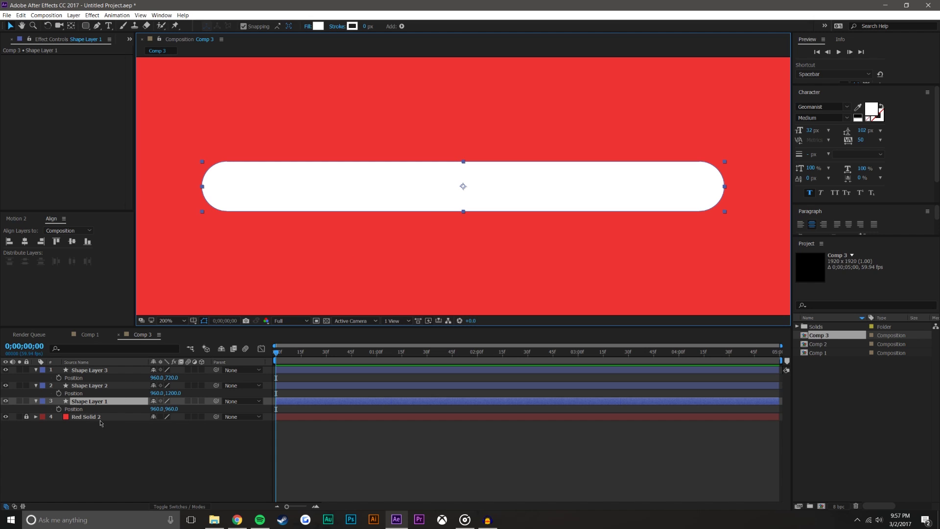
- Add a new mask to the middle bar and drag its right edge left to cut the end off
{"action": "right_click", "coordinate": [86, 402]}
{"action": "mouse_move", "coordinate": [101, 84]}
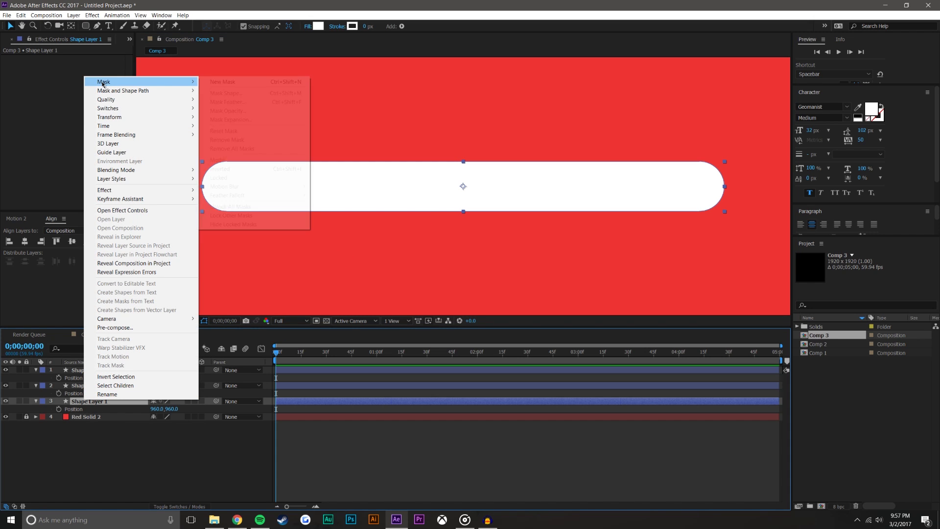
{"action": "left_click", "coordinate": [244, 86]}
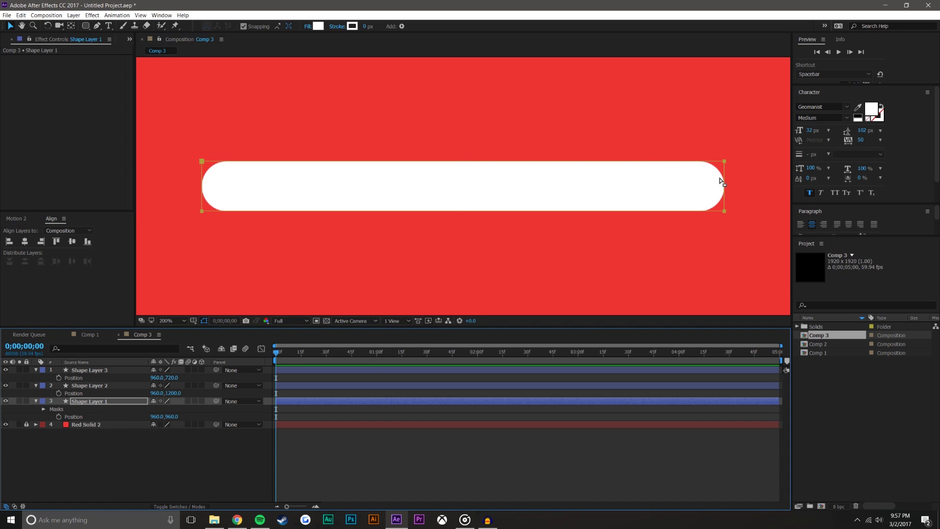
{"action": "left_click_drag", "start_coordinate": [724, 184], "coordinate": [576, 188]}
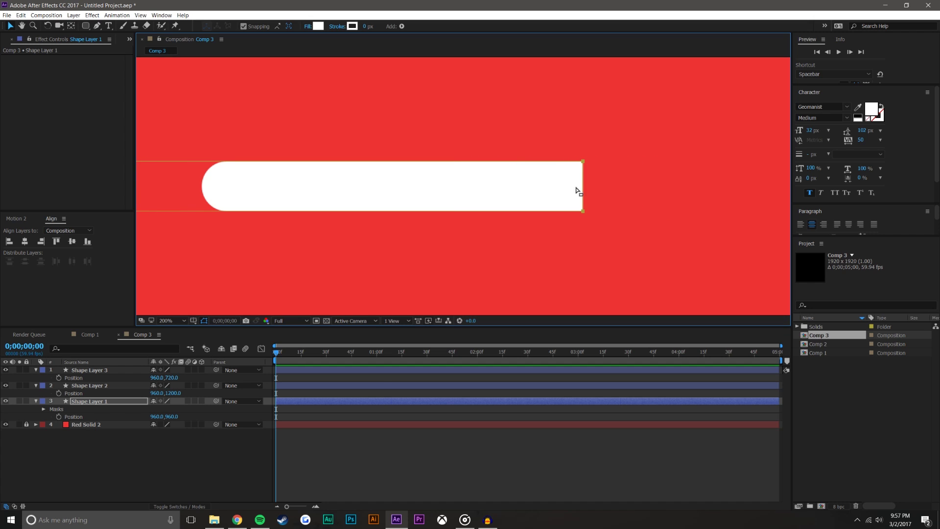
- Deselect the middle bar and select the top bar's layer
{"action": "left_click", "coordinate": [200, 465]}
{"action": "left_click", "coordinate": [96, 370]}
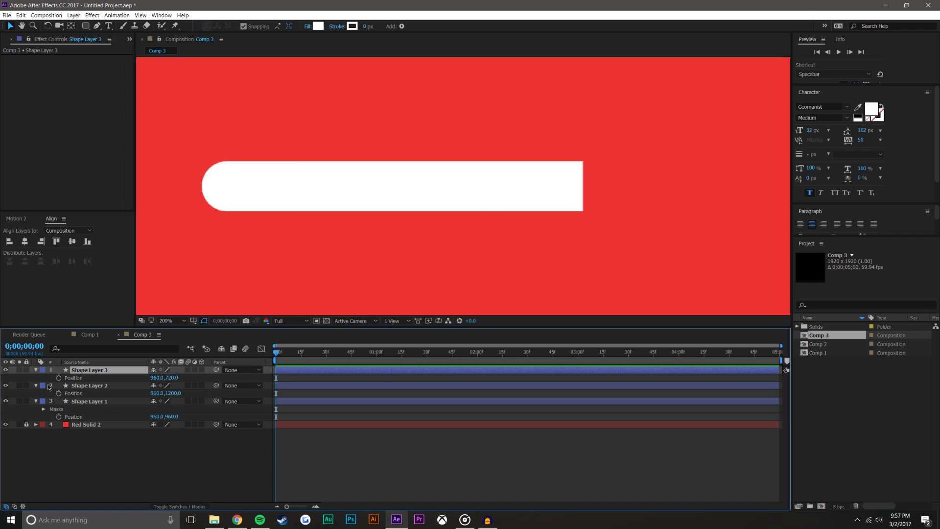
{"action": "scroll", "coordinate": [384, 220], "scroll_direction": "down", "scroll_amount": 2}
{"action": "scroll", "coordinate": [418, 220], "scroll_direction": "up", "scroll_amount": 1}
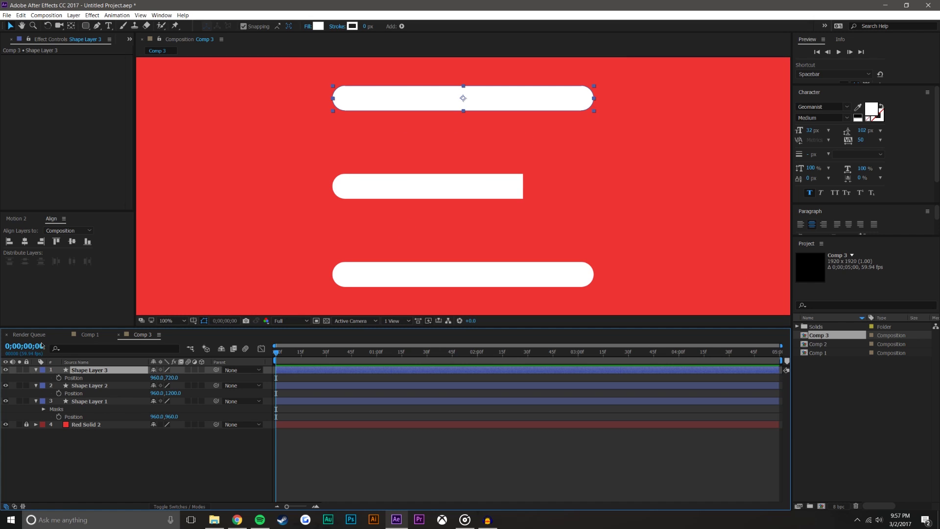
- Rename Shape Layer 3 to 'Top' and Shape Layer 2 to 'Bottom'
{"action": "key", "text": "Return"}
{"action": "type", "text": "To"}
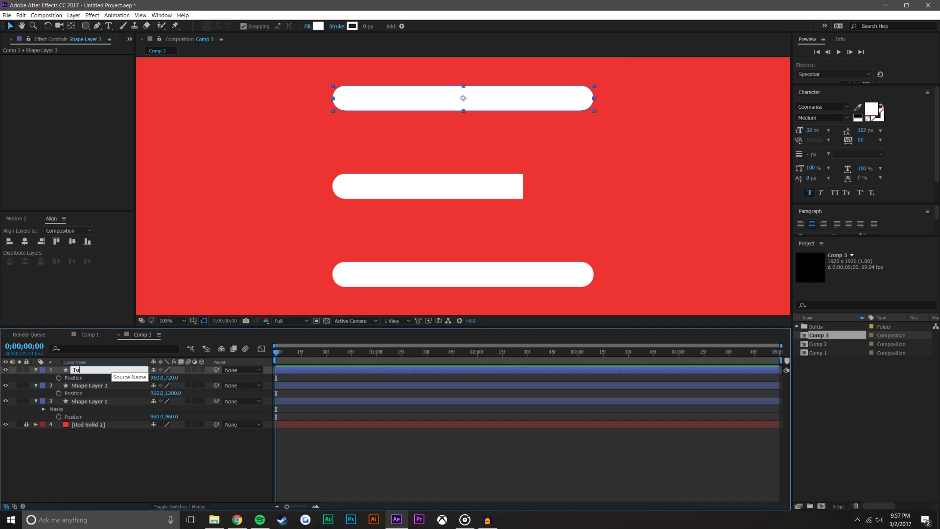
{"action": "type", "text": "p"}
{"action": "key", "text": "Return"}
{"action": "right_click", "coordinate": [117, 385]}
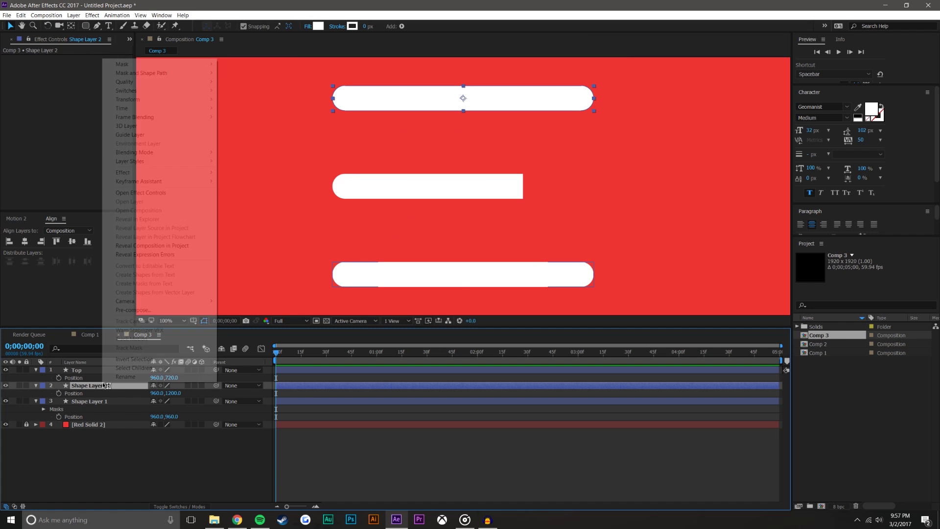
{"action": "left_click", "coordinate": [117, 377]}
{"action": "type", "text": "Mid"}
{"action": "key", "text": "BackSpace"}
{"action": "key", "text": "BackSpace"}
{"action": "key", "text": "BackSpace"}
{"action": "type", "text": "Bo"}
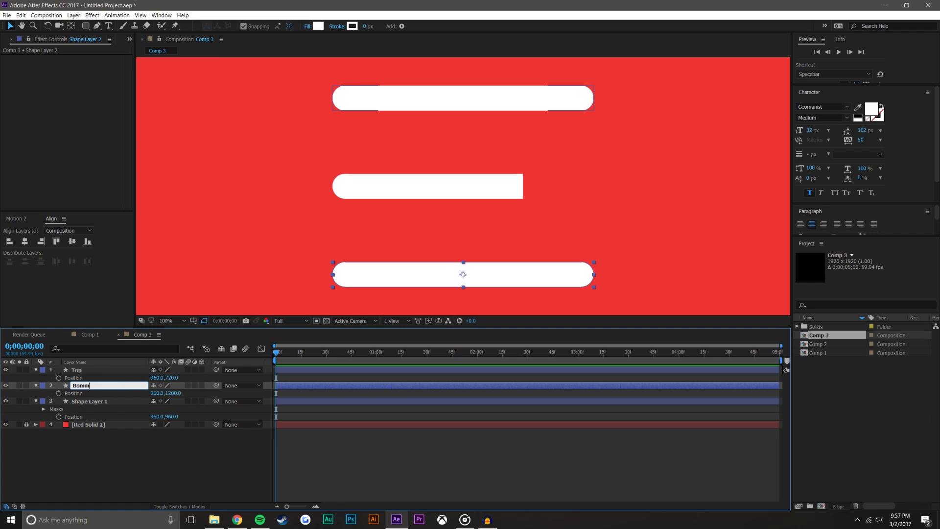
{"action": "type", "text": "ttom"}
{"action": "key", "text": "Return"}
- Move Shape Layer 1 above Bottom in the stack and rename it 'Middle'
{"action": "left_click", "coordinate": [91, 400]}
{"action": "left_click_drag", "start_coordinate": [91, 403], "coordinate": [92, 385]}
{"action": "right_click", "coordinate": [91, 386]}
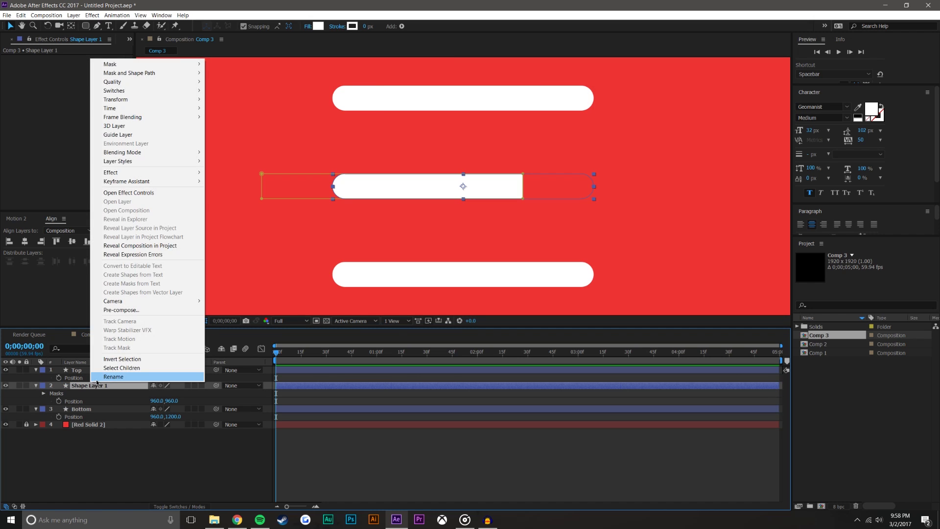
{"action": "left_click", "coordinate": [96, 379]}
{"action": "type", "text": "Middle"}
{"action": "key", "text": "Return"}
{"action": "left_click", "coordinate": [625, 140]}
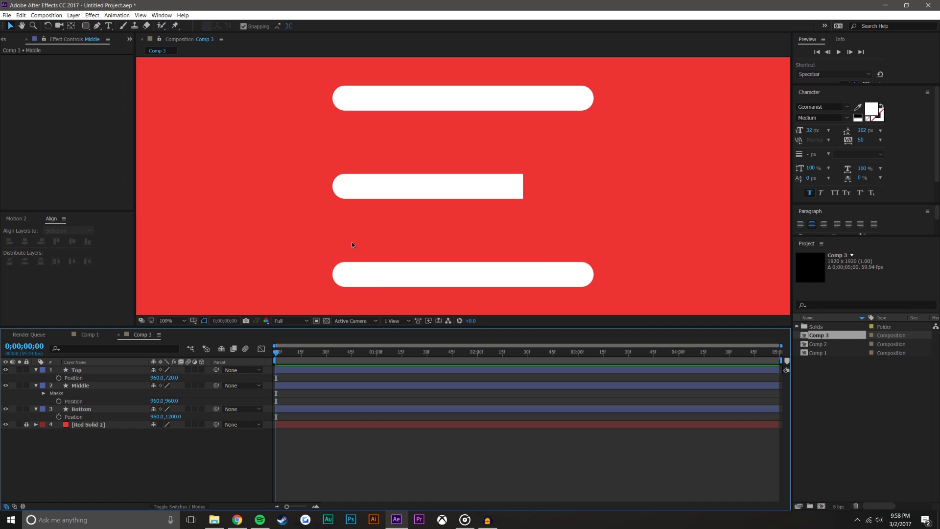
- Drag the Middle bar's mask edge further left to shorten it a little more
{"action": "left_click", "coordinate": [13, 27]}
{"action": "left_click", "coordinate": [87, 386]}
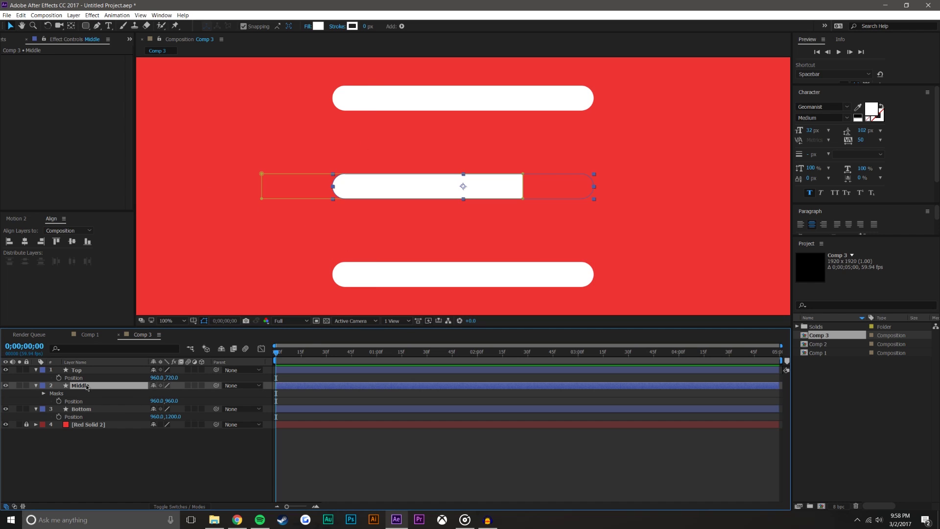
{"action": "mouse_move", "coordinate": [524, 186]}
{"action": "left_mouse_down"}
{"action": "mouse_move", "coordinate": [486, 187]}
{"action": "mouse_move", "coordinate": [510, 184]}
{"action": "left_mouse_up"}
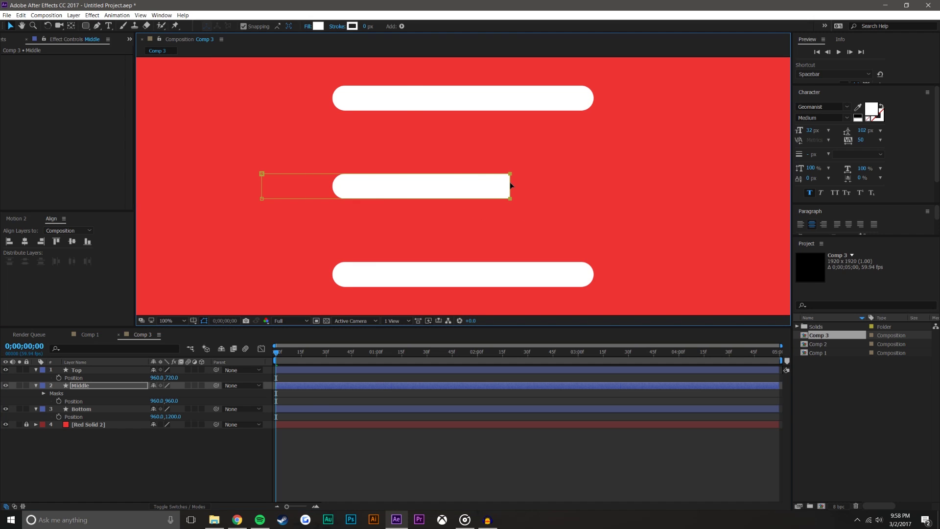
{"action": "left_click", "coordinate": [193, 463]}
- Drag the Bottom and Top bars off the frame, undo the moves, and zoom back out to 50%
{"action": "scroll", "coordinate": [481, 240], "scroll_direction": "down", "scroll_amount": 2}
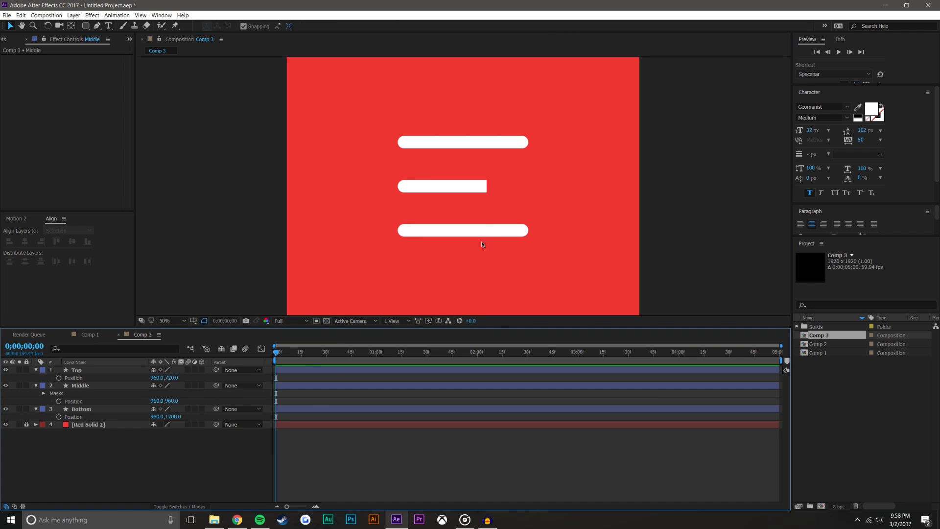
{"action": "left_click", "coordinate": [480, 228]}
{"action": "scroll", "coordinate": [478, 230], "scroll_direction": "down", "scroll_amount": 2}
{"action": "left_click_drag", "start_coordinate": [464, 209], "coordinate": [463, 298]}
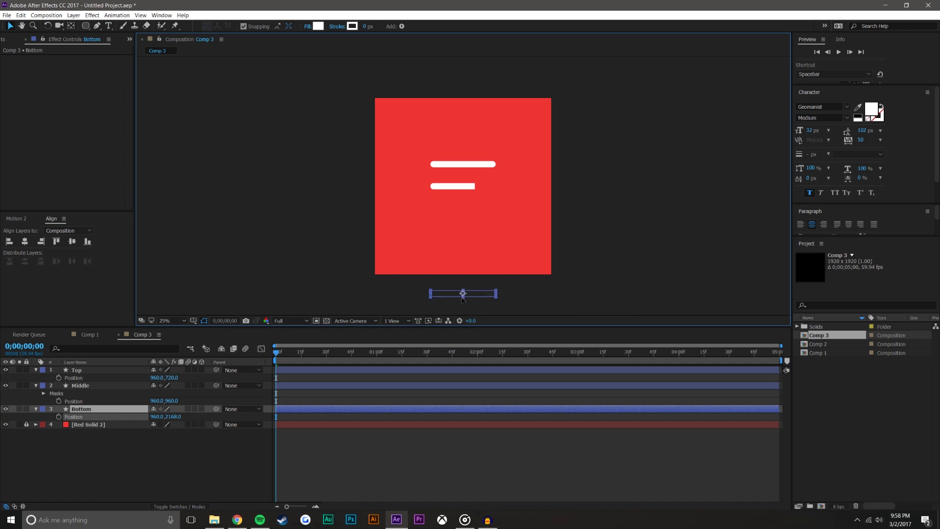
{"action": "left_click_drag", "start_coordinate": [464, 165], "coordinate": [630, 215]}
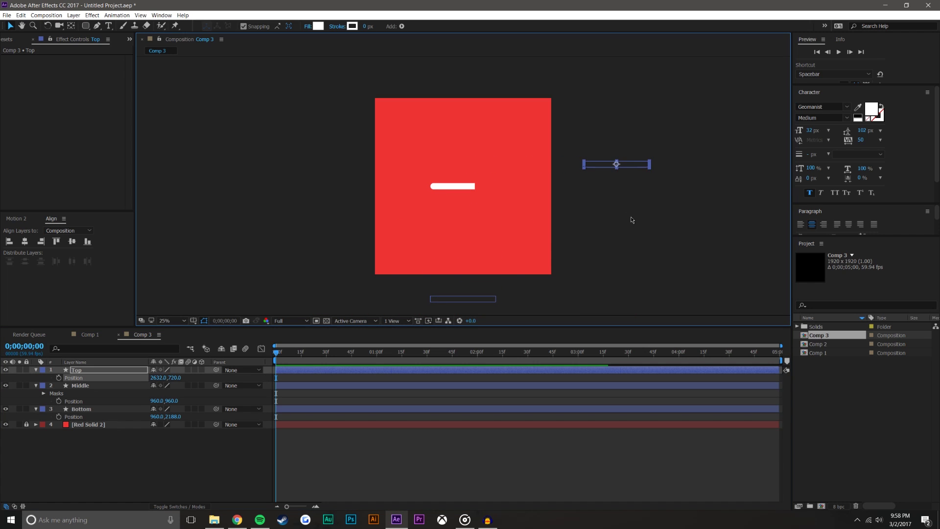
{"action": "left_click", "coordinate": [527, 222]}
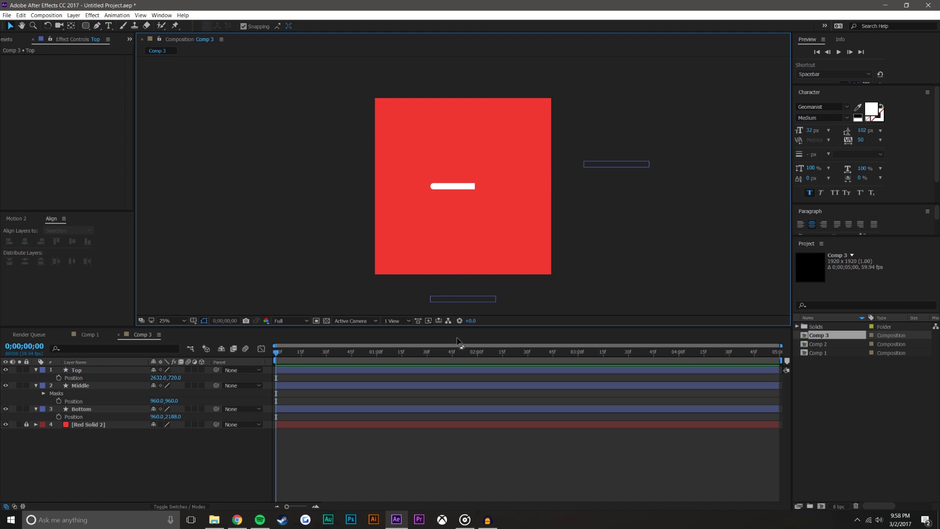
{"action": "key", "text": "ctrl+z"}
{"action": "key", "text": "ctrl+z"}
{"action": "left_click", "coordinate": [406, 444]}
{"action": "key", "text": "period"}
{"action": "key", "text": "period"}
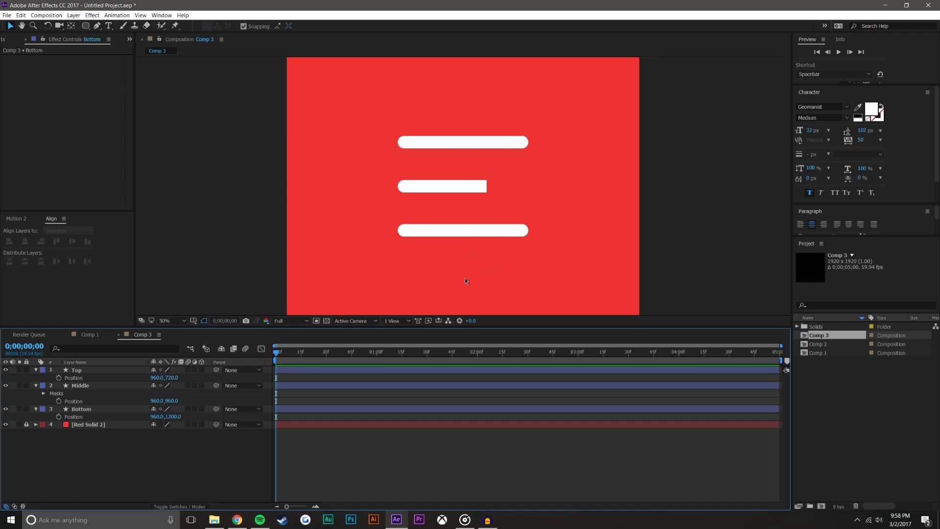
- Drag the Bottom bar down and fade its Opacity to 0%, then undo back to 100%
{"action": "left_click", "coordinate": [463, 232]}
{"action": "left_click_drag", "start_coordinate": [464, 231], "coordinate": [463, 277]}
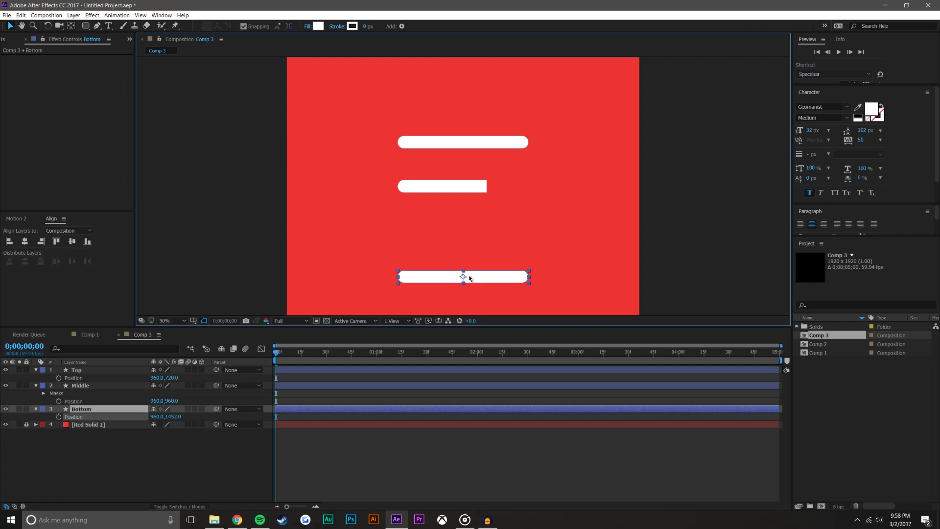
{"action": "key", "text": "t"}
{"action": "left_click_drag", "start_coordinate": [153, 418], "coordinate": [69, 423]}
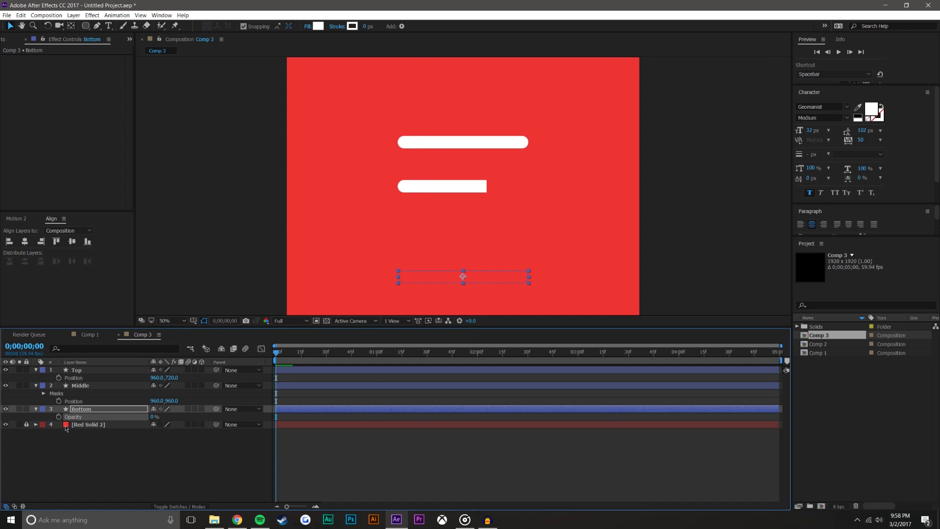
{"action": "key", "text": "ctrl+z"}
{"action": "key", "text": "ctrl+z"}
{"action": "left_click", "coordinate": [144, 455]}
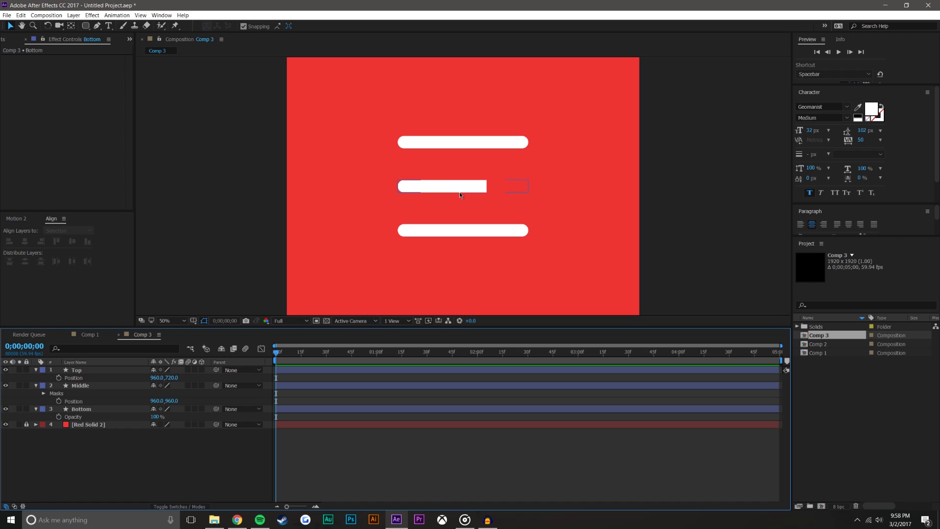
- Duplicate the Middle layer and set Middle 2's Rotation to 180°
{"action": "left_click", "coordinate": [96, 387]}
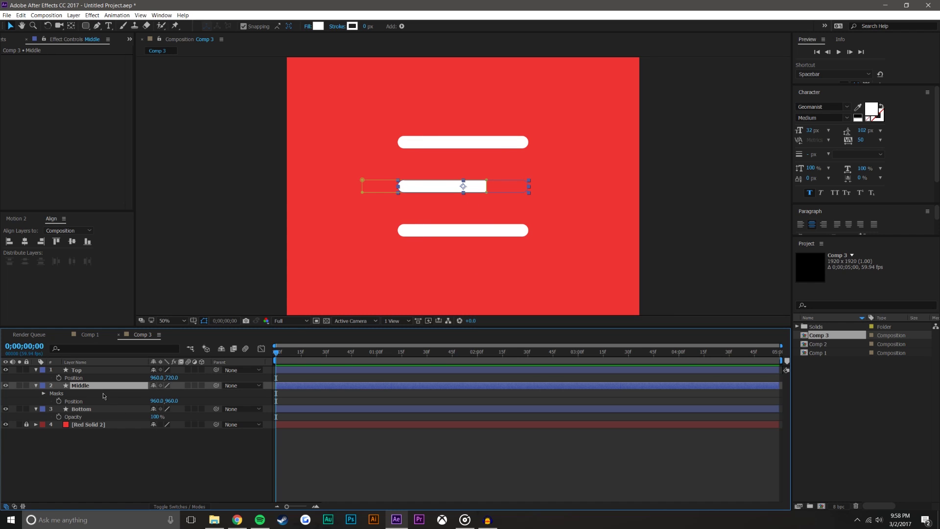
{"action": "key", "text": "ctrl+d"}
{"action": "key", "text": "r"}
{"action": "left_click", "coordinate": [164, 393]}
{"action": "type", "text": "180"}
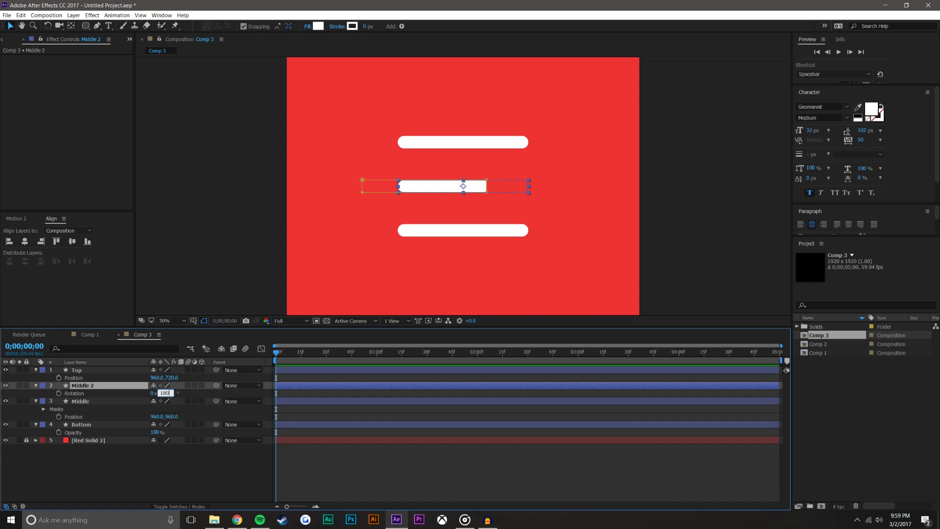
{"action": "key", "text": "Return"}
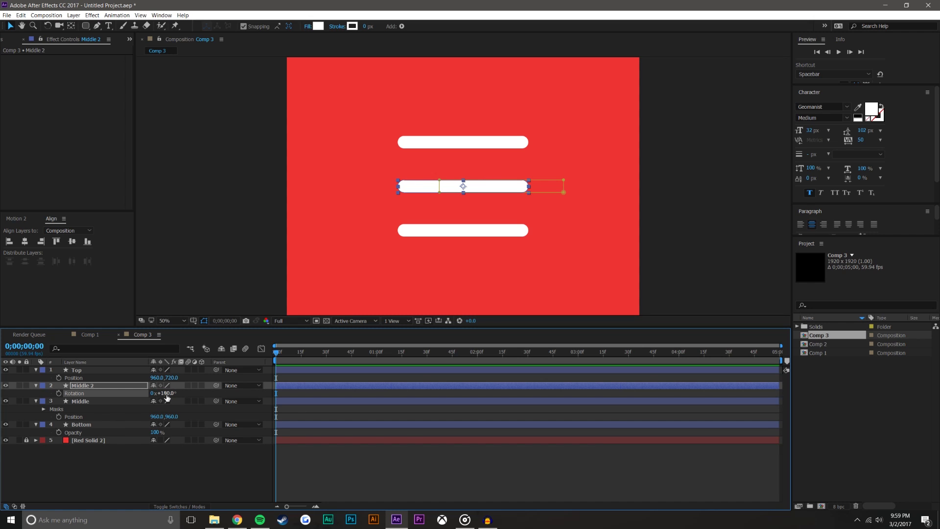
- Duplicate both Middle layers into Middle 3 and 4, then collapse the four layers' properties
{"action": "left_click", "coordinate": [131, 402], "text": "shift"}
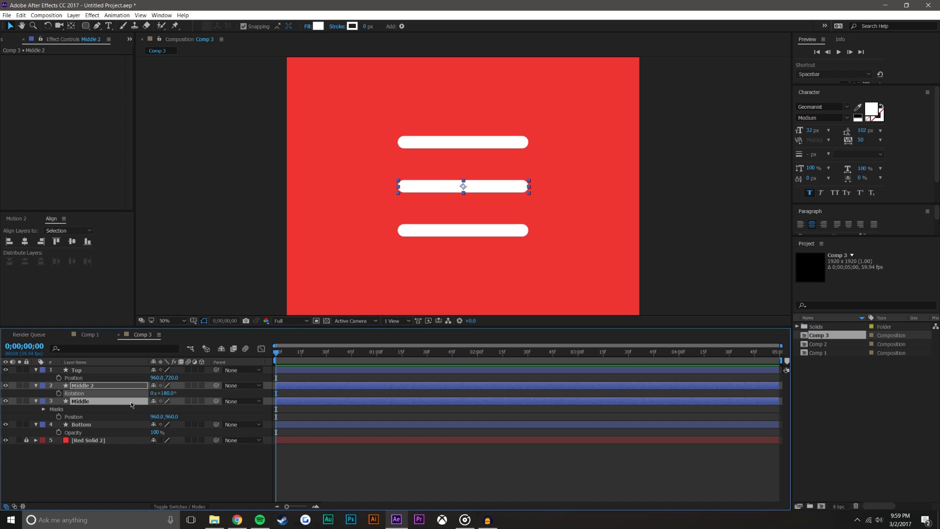
{"action": "key", "text": "ctrl+d"}
{"action": "left_click", "coordinate": [106, 385]}
{"action": "left_click", "coordinate": [97, 410], "text": "shift"}
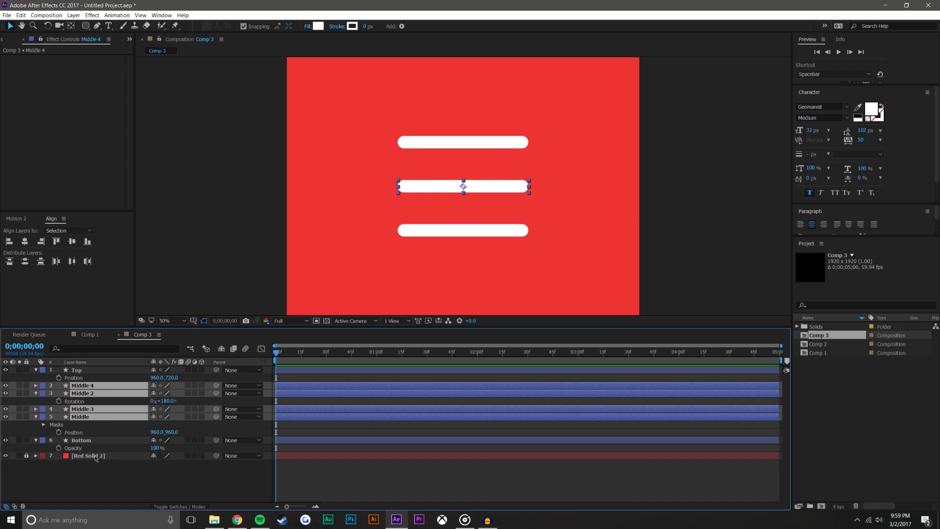
{"action": "left_click", "coordinate": [36, 393]}
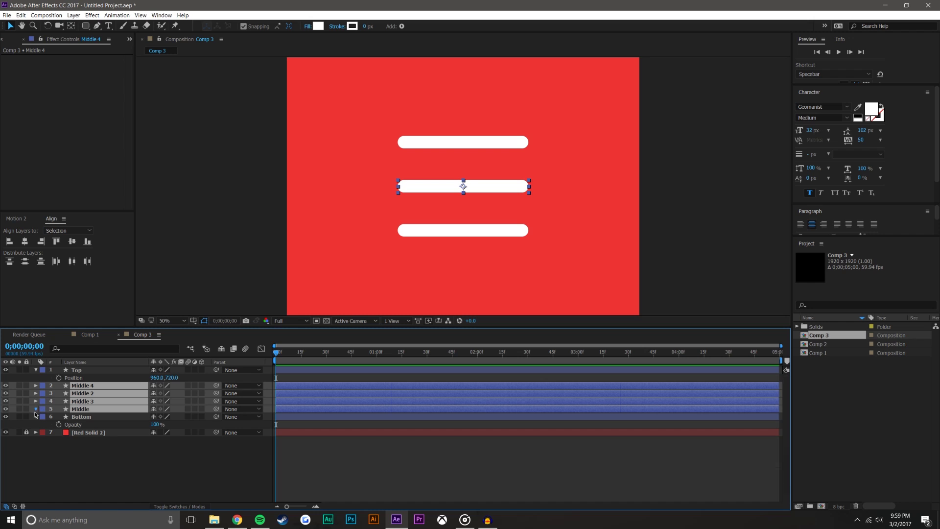
{"action": "left_click", "coordinate": [35, 410]}
{"action": "left_click", "coordinate": [36, 406]}
{"action": "left_click", "coordinate": [492, 222]}
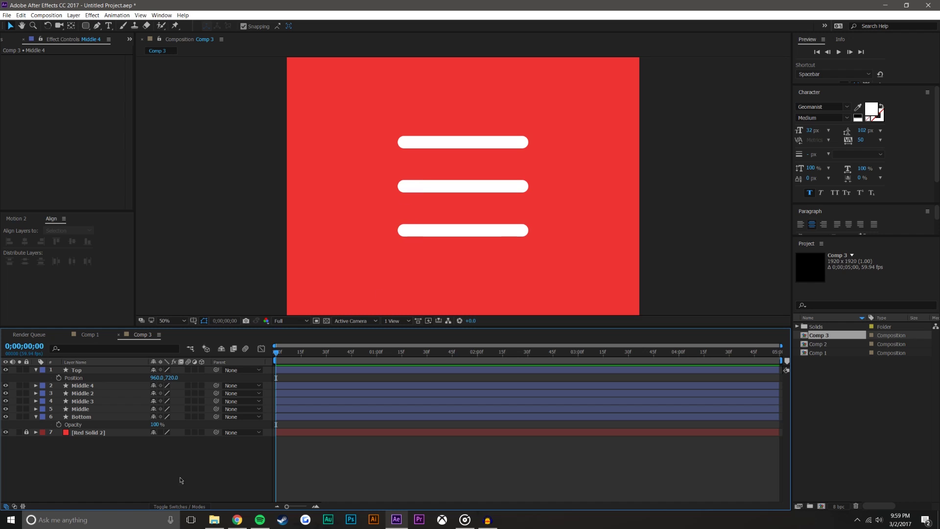
- At 1;00, use the Pan Behind tool to move Top's anchor point onto the middle bar's centre
{"action": "left_click_drag", "start_coordinate": [345, 353], "coordinate": [376, 359]}
{"action": "left_click", "coordinate": [98, 370]}
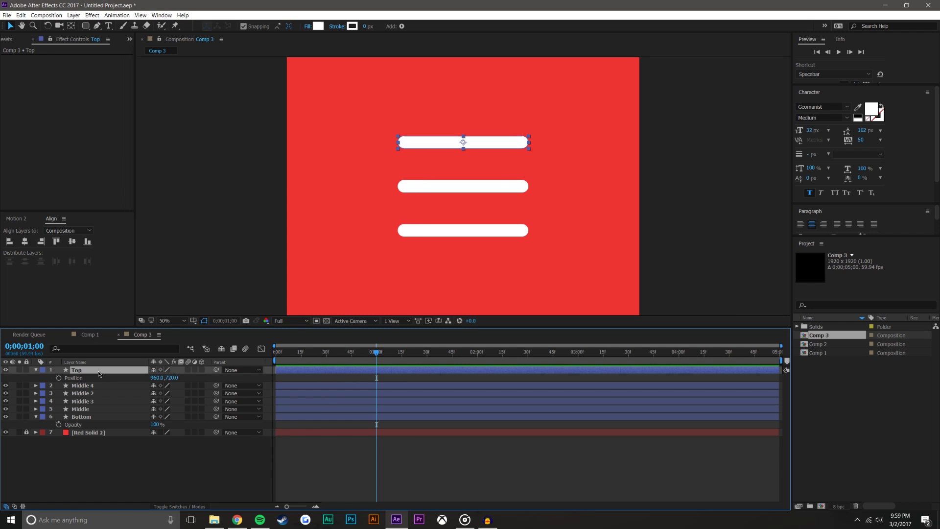
{"action": "left_click", "coordinate": [71, 26]}
{"action": "left_click_drag", "start_coordinate": [463, 142], "coordinate": [463, 186]}
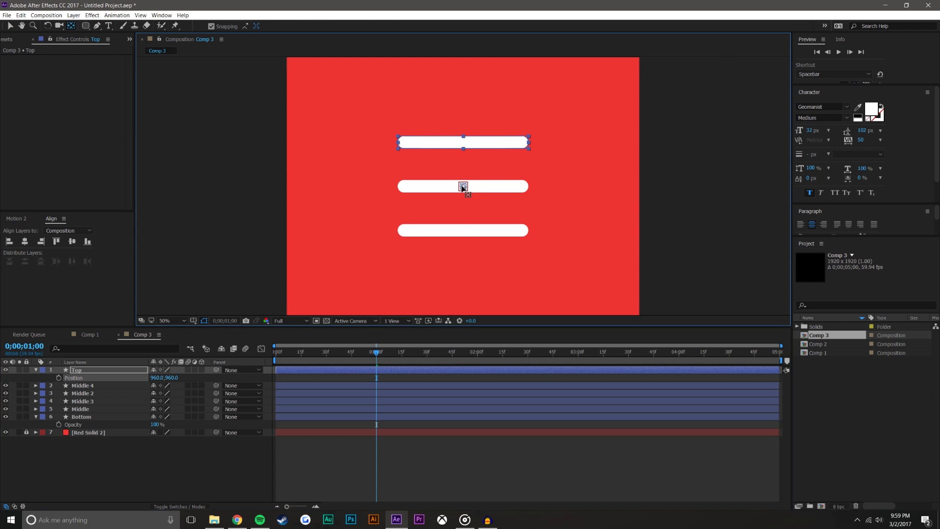
- Select the Bottom bar layer
{"action": "left_click", "coordinate": [463, 230]}
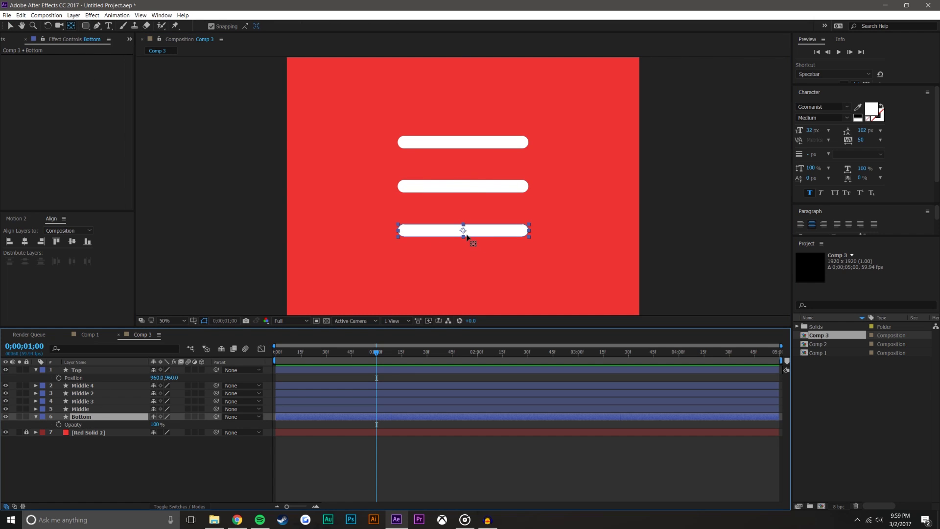
{"action": "left_click", "coordinate": [179, 444]}
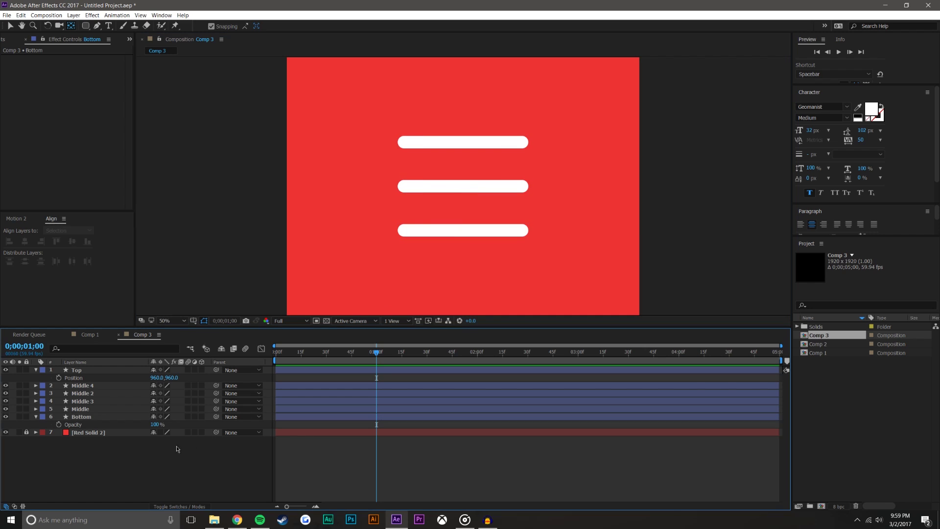
{"action": "left_click", "coordinate": [108, 418]}
- Keyframe Bottom's Scale at 147.6% and Top's Position at 1;00, then move the playhead to 1;30
{"action": "key", "text": "s"}
{"action": "left_click_drag", "start_coordinate": [180, 425], "coordinate": [290, 392]}
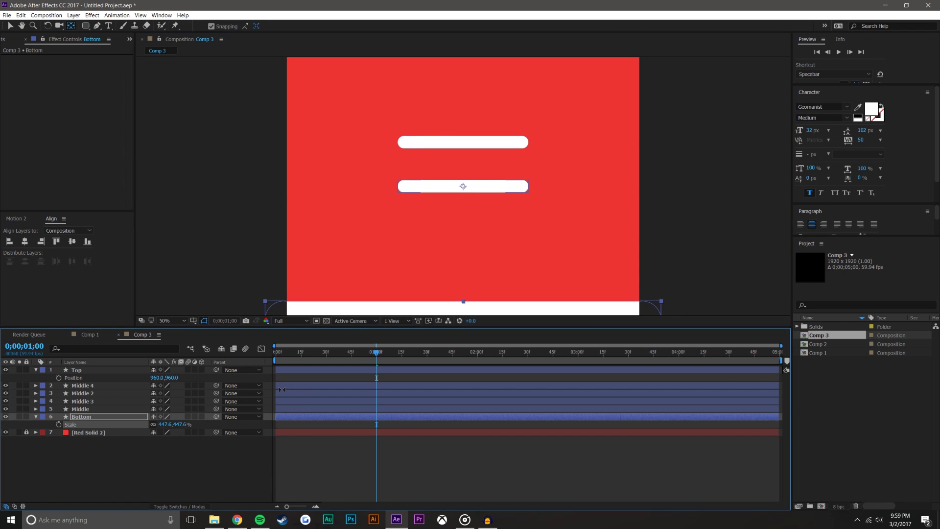
{"action": "key", "text": "ctrl+z"}
{"action": "left_click", "coordinate": [59, 424]}
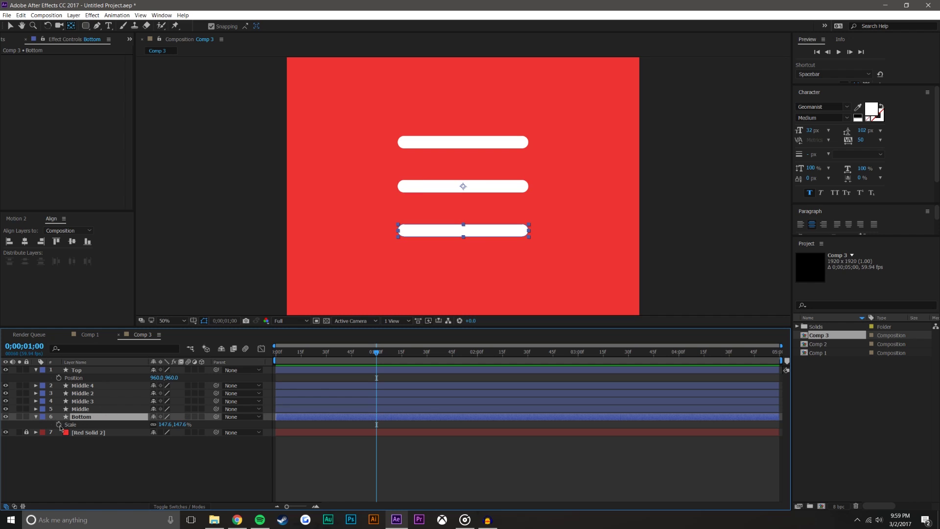
{"action": "left_click", "coordinate": [59, 377]}
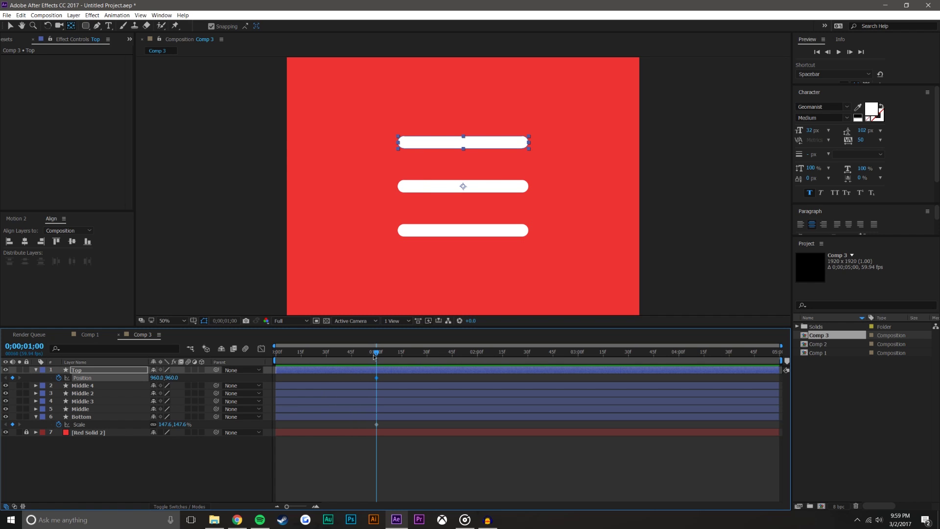
{"action": "left_click_drag", "start_coordinate": [380, 356], "coordinate": [426, 360]}
{"action": "left_click", "coordinate": [250, 478]}
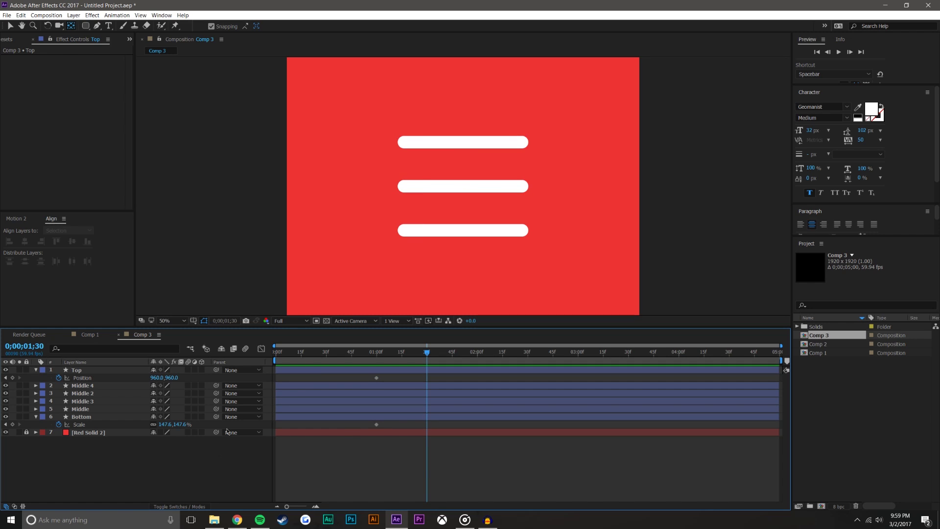
- At 1;30, set Bottom's Scale to 0% and Top's Position Y to 0
{"action": "left_click", "coordinate": [179, 425]}
{"action": "left_click", "coordinate": [177, 424]}
{"action": "type", "text": "0"}
{"action": "key", "text": "Return"}
{"action": "left_click", "coordinate": [170, 378]}
{"action": "type", "text": "0"}
{"action": "key", "text": "Return"}
- Keyframe both outer bars' Opacity at 100% at 1;00 and 0% at 1;30
{"action": "left_click", "coordinate": [104, 415], "text": "ctrl"}
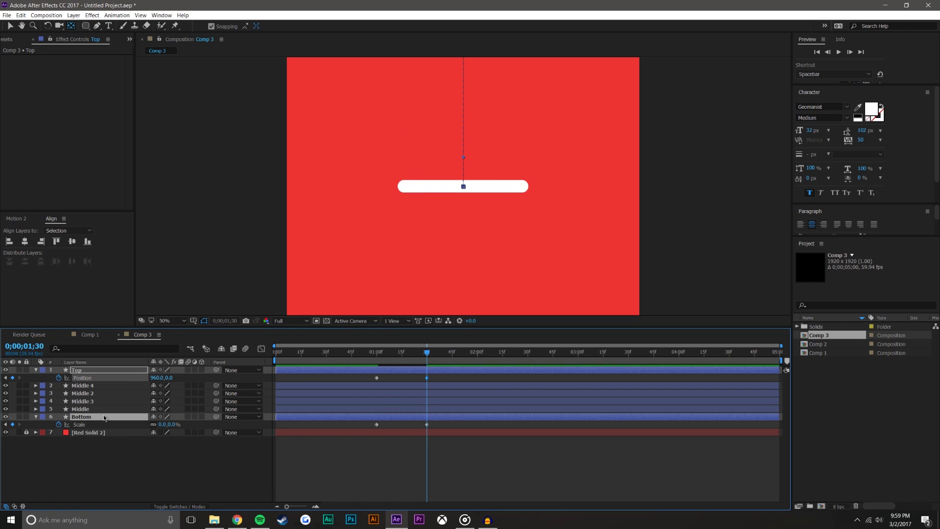
{"action": "key", "text": "t"}
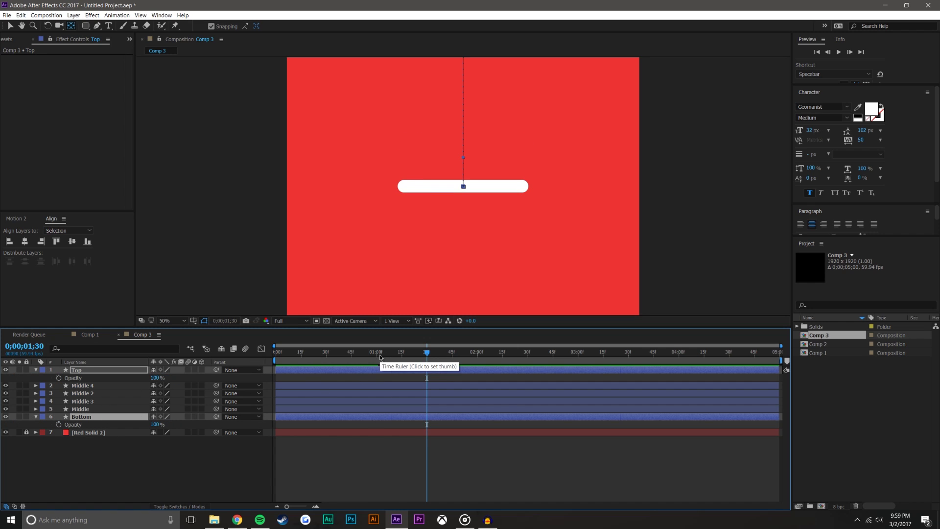
{"action": "left_click", "coordinate": [59, 378]}
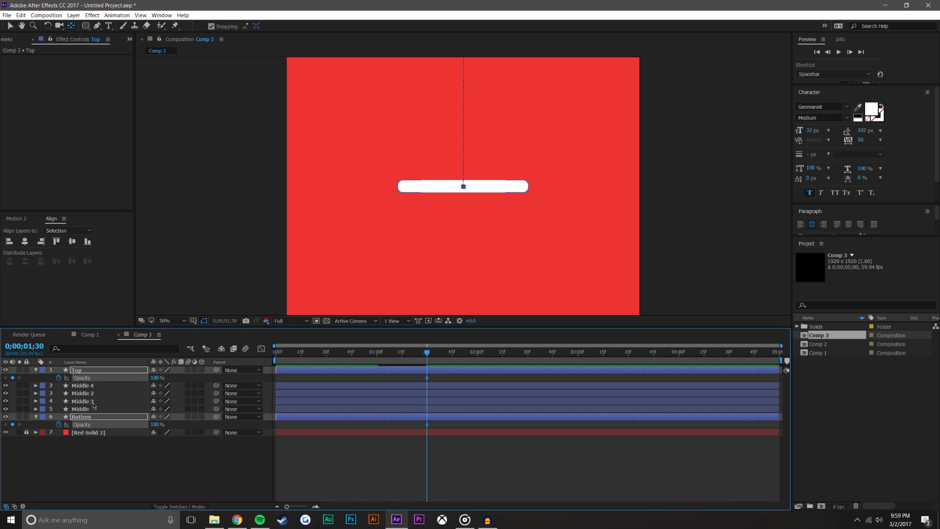
{"action": "key", "text": "u"}
{"action": "left_click_drag", "start_coordinate": [427, 385], "coordinate": [375, 387]}
{"action": "left_click_drag", "start_coordinate": [153, 386], "coordinate": [132, 383]}
{"action": "left_click", "coordinate": [451, 474]}
{"action": "left_click", "coordinate": [379, 354]}
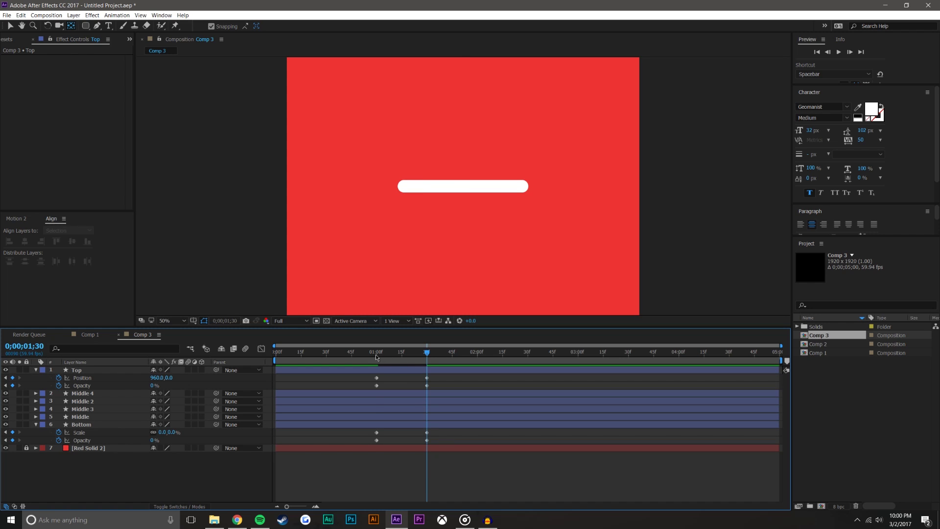
- Preview the animation, then select and delete Top's two Position keyframes
{"action": "left_click_drag", "start_coordinate": [380, 357], "coordinate": [427, 351]}
{"action": "left_click", "coordinate": [90, 379]}
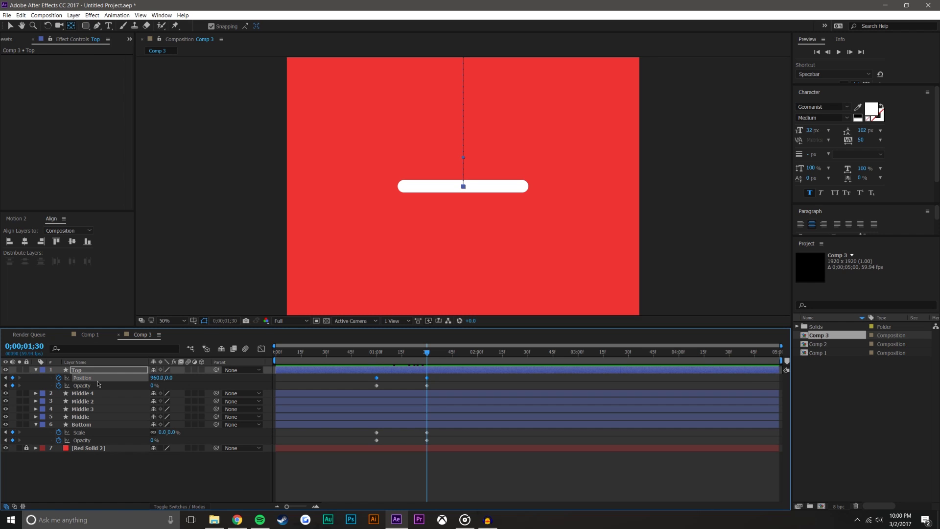
{"action": "left_click_drag", "start_coordinate": [378, 354], "coordinate": [356, 358]}
{"action": "left_click_drag", "start_coordinate": [449, 381], "coordinate": [356, 368]}
{"action": "key", "text": "Delete"}
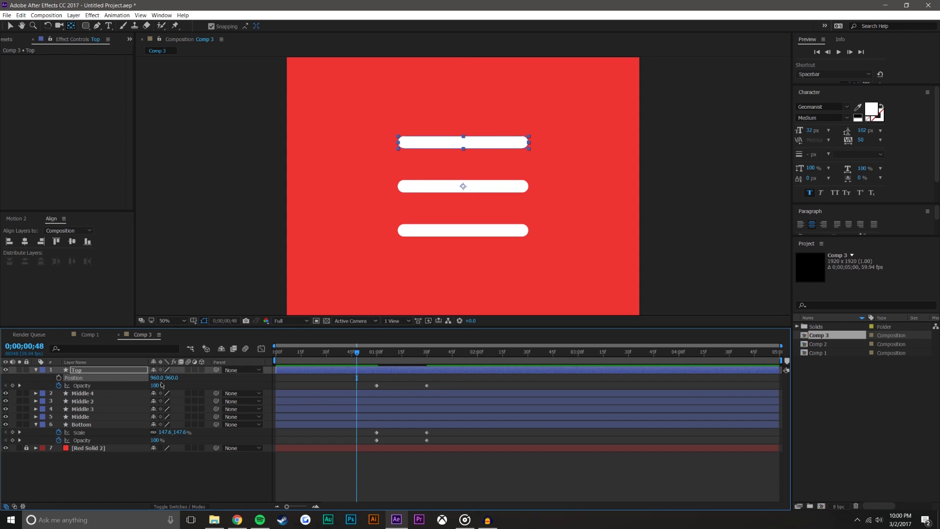
- Show Top's Scale and set a scale keyframe at one second, after previewing the bottom bar shrinking
{"action": "key", "text": "s"}
{"action": "left_click", "coordinate": [376, 354]}
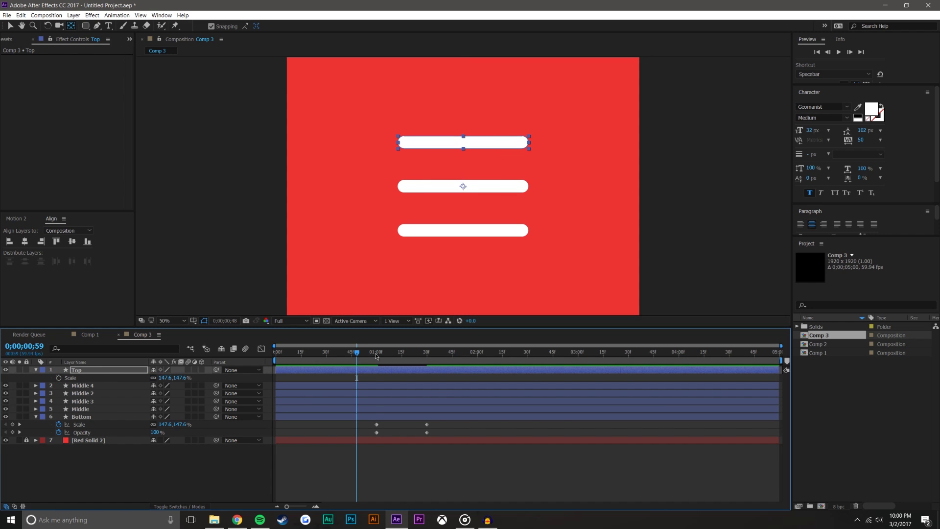
{"action": "mouse_move", "coordinate": [376, 355]}
{"action": "left_mouse_down"}
{"action": "mouse_move", "coordinate": [386, 351]}
{"action": "mouse_move", "coordinate": [376, 351]}
{"action": "left_mouse_up"}
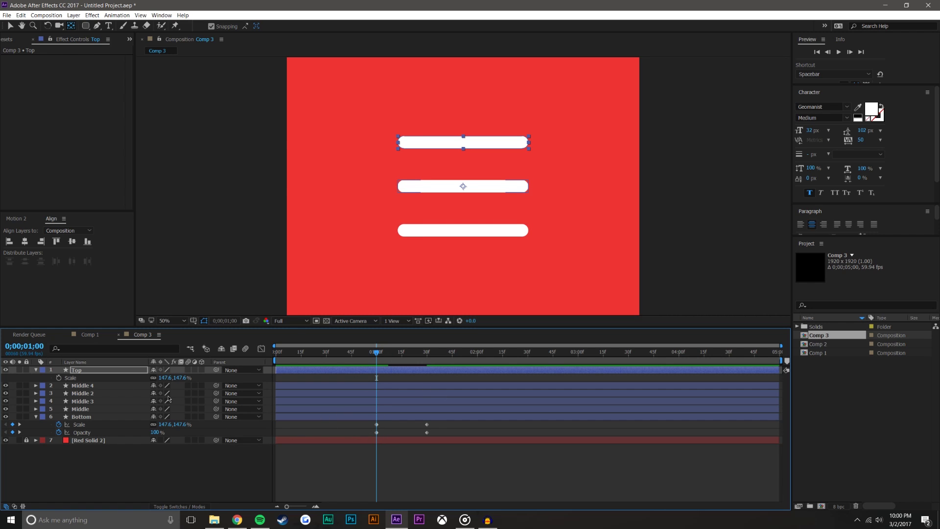
{"action": "left_click", "coordinate": [58, 377]}
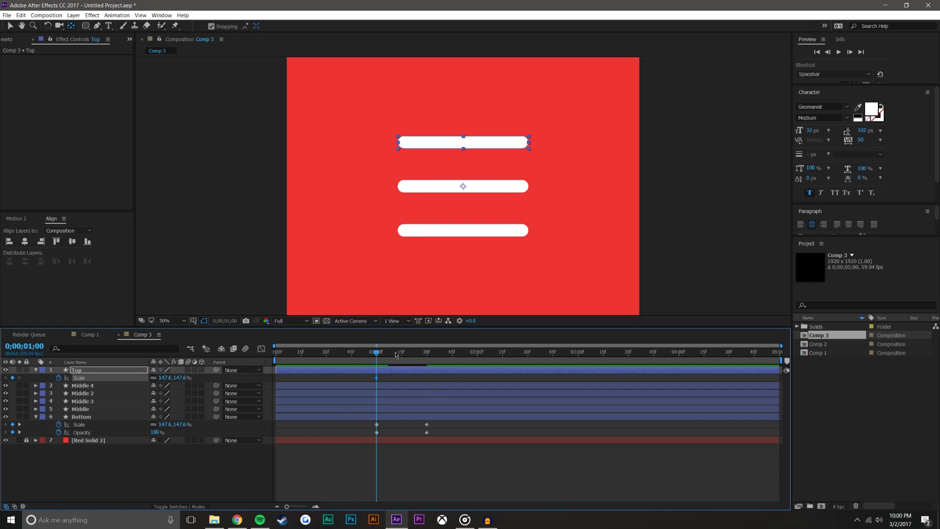
- At the 1;30 keyframe, set Top's Scale to 0%
{"action": "left_click", "coordinate": [439, 359]}
{"action": "mouse_move", "coordinate": [439, 358]}
{"action": "left_mouse_down"}
{"action": "mouse_move", "coordinate": [427, 361]}
{"action": "mouse_move", "coordinate": [439, 362]}
{"action": "left_mouse_up"}
{"action": "key", "text": "j"}
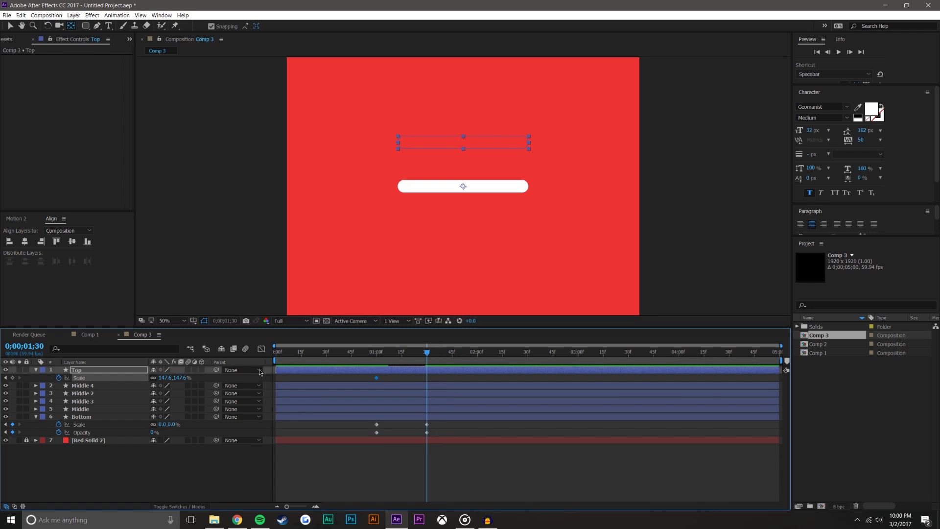
{"action": "left_click", "coordinate": [182, 377]}
{"action": "type", "text": "0"}
{"action": "key", "text": "Return"}
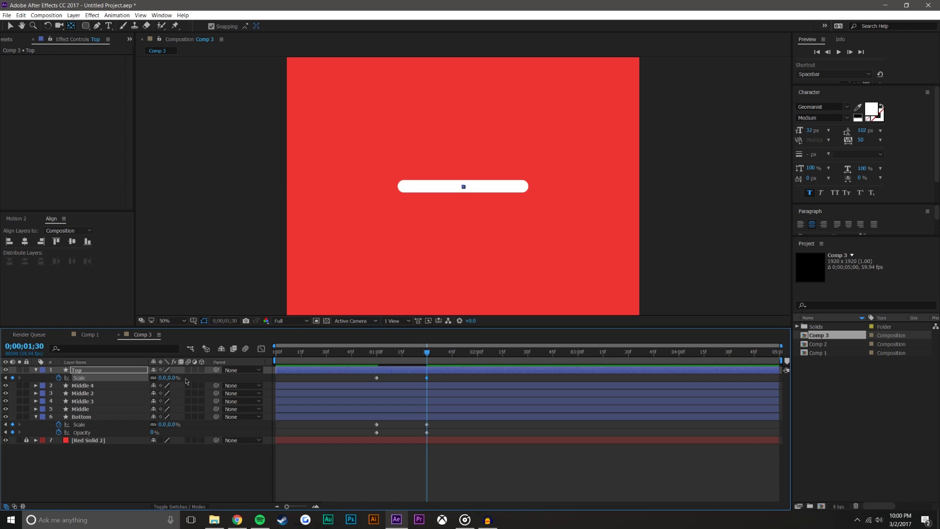
- Reveal the Top layer's animated scale and opacity properties with U
{"action": "left_click", "coordinate": [445, 450]}
{"action": "left_click", "coordinate": [111, 370]}
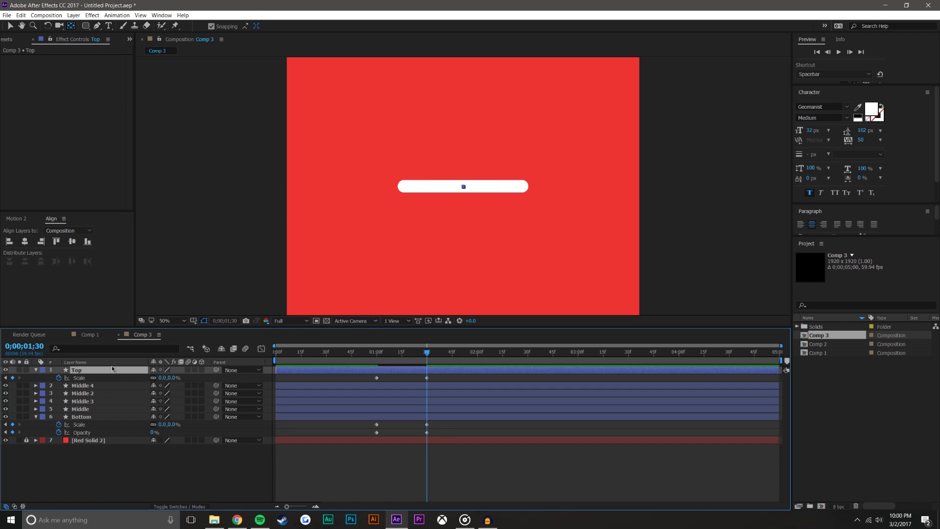
{"action": "key", "text": "u"}
{"action": "left_click", "coordinate": [496, 473]}
{"action": "left_click", "coordinate": [126, 368]}
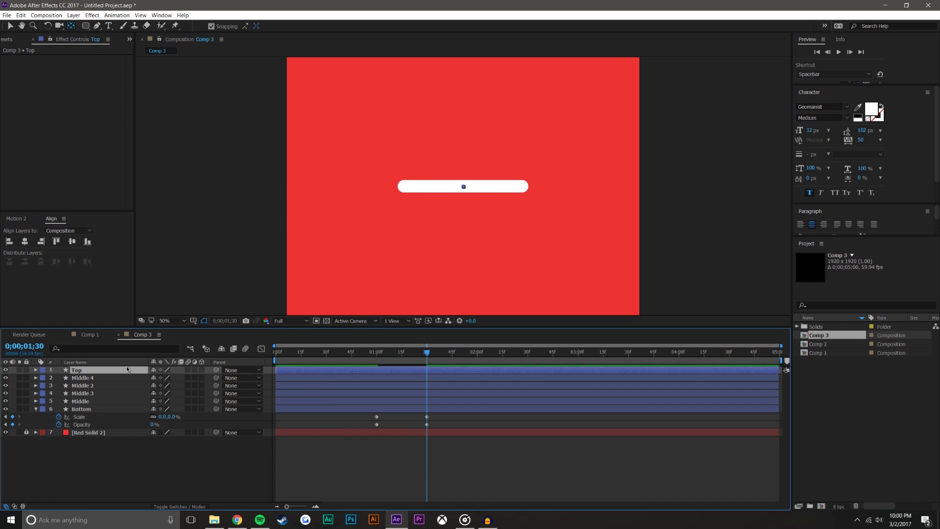
{"action": "key", "text": "u"}
{"action": "left_click", "coordinate": [484, 465]}
- Show Rotation for Middle 4 through Bottom and paste the top bar's scale and opacity keyframes onto Bottom
{"action": "mouse_move", "coordinate": [375, 357]}
{"action": "left_mouse_down"}
{"action": "mouse_move", "coordinate": [430, 359]}
{"action": "mouse_move", "coordinate": [336, 360]}
{"action": "mouse_move", "coordinate": [376, 359]}
{"action": "left_mouse_up"}
{"action": "left_click", "coordinate": [143, 394]}
{"action": "left_click", "coordinate": [104, 424], "text": "shift"}
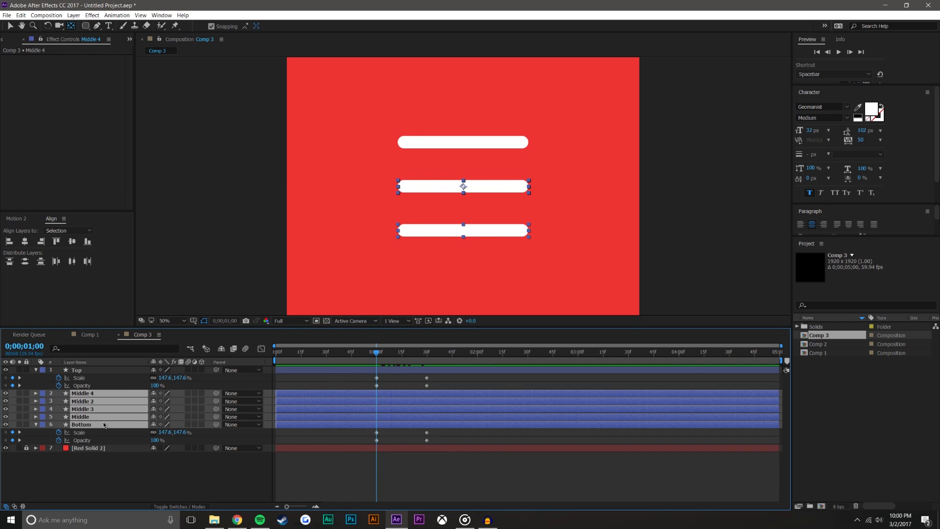
{"action": "key", "text": "r"}
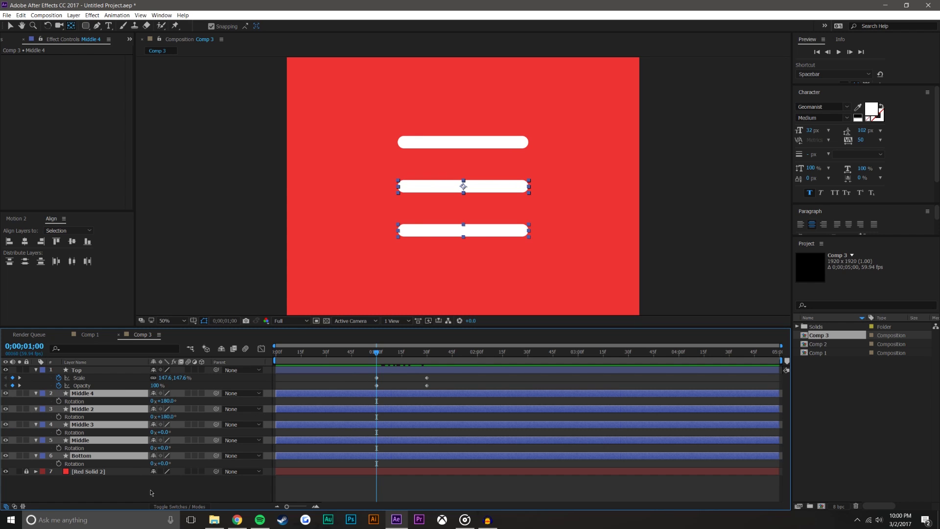
{"action": "left_click", "coordinate": [150, 492]}
{"action": "left_click", "coordinate": [111, 454]}
{"action": "key", "text": "ctrl+v"}
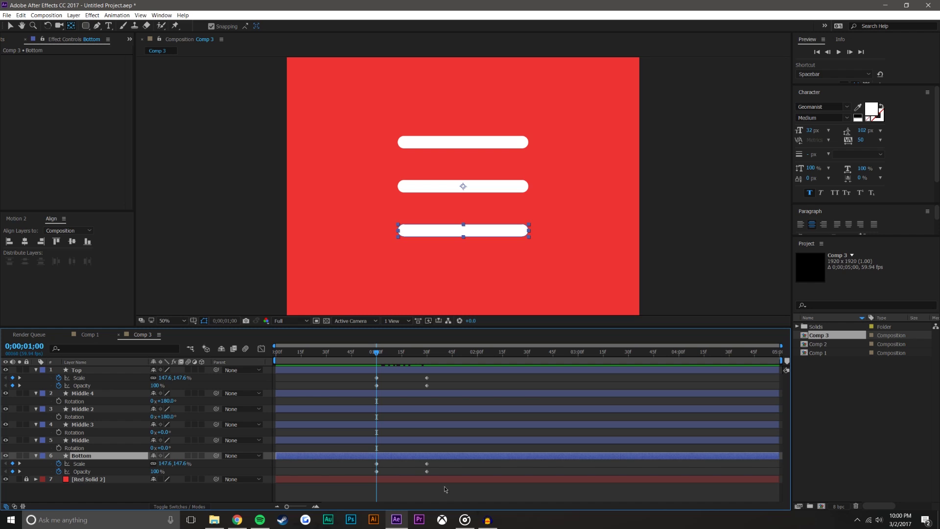
{"action": "left_click", "coordinate": [445, 485]}
- Keyframe rotation for the four middle bars at one second, then roughly tilt Middle 4 at 1;30
{"action": "left_click_drag", "start_coordinate": [60, 401], "coordinate": [58, 448]}
{"action": "left_click_drag", "start_coordinate": [404, 351], "coordinate": [427, 351]}
{"action": "left_click_drag", "start_coordinate": [169, 401], "coordinate": [153, 404]}
{"action": "left_click", "coordinate": [231, 382]}
{"action": "mouse_move", "coordinate": [166, 401]}
{"action": "left_mouse_down"}
{"action": "mouse_move", "coordinate": [117, 392]}
{"action": "mouse_move", "coordinate": [158, 393]}
{"action": "left_mouse_up"}
- Undo the rough tilt and set Middle 4's rotation to 135° (180-45)
{"action": "key", "text": "ctrl+z"}
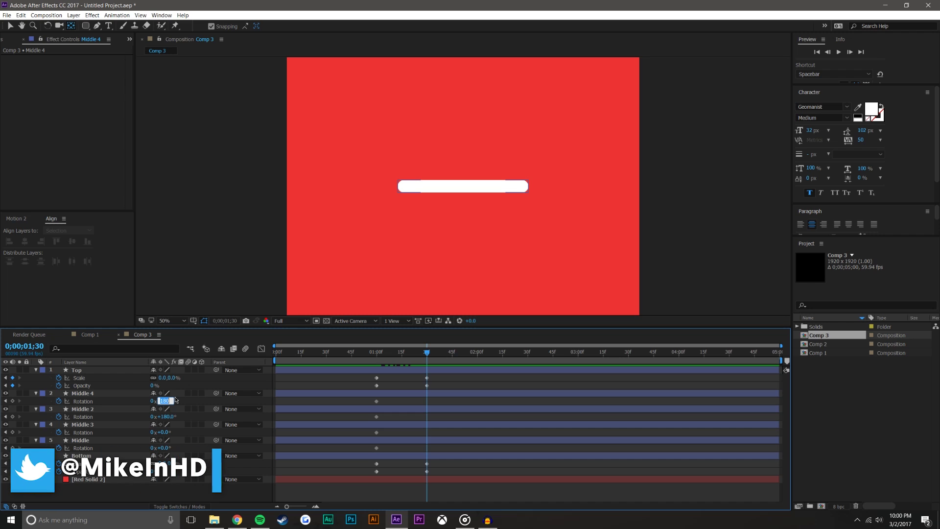
{"action": "left_click", "coordinate": [167, 400]}
{"action": "type", "text": "-45"}
{"action": "key", "text": "Return"}
- Set Middle 2's rotation to 225° (180+45) and Middle 3's to 45°
{"action": "left_click", "coordinate": [166, 416]}
{"action": "type", "text": "+"}
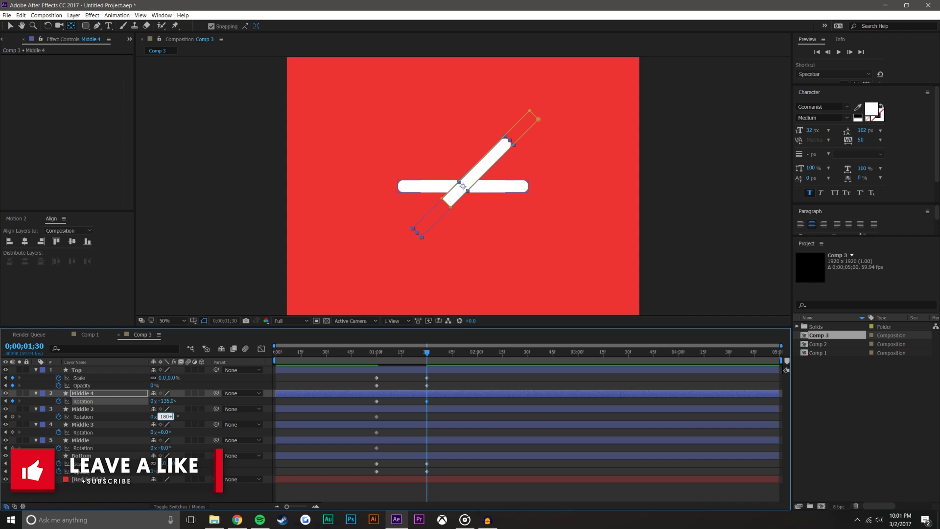
{"action": "type", "text": "45"}
{"action": "key", "text": "Return"}
{"action": "type", "text": "45"}
{"action": "key", "text": "Tab"}
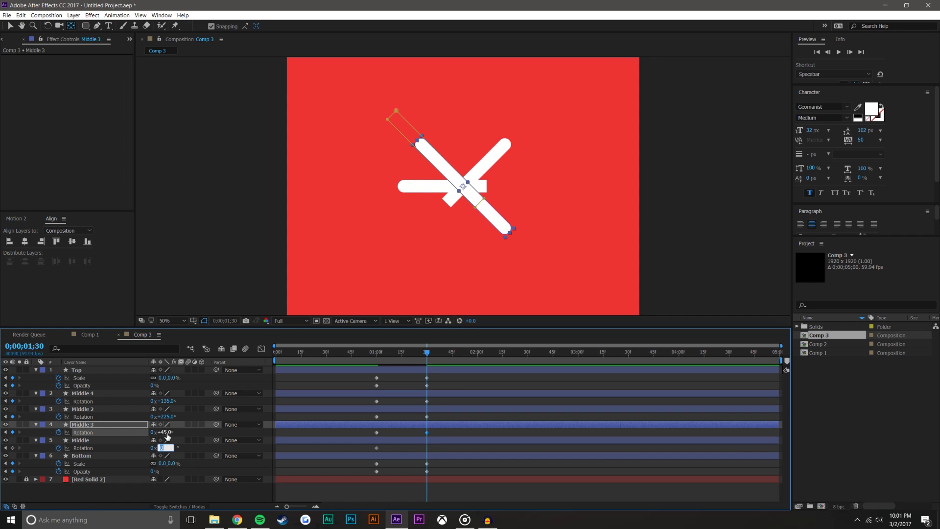
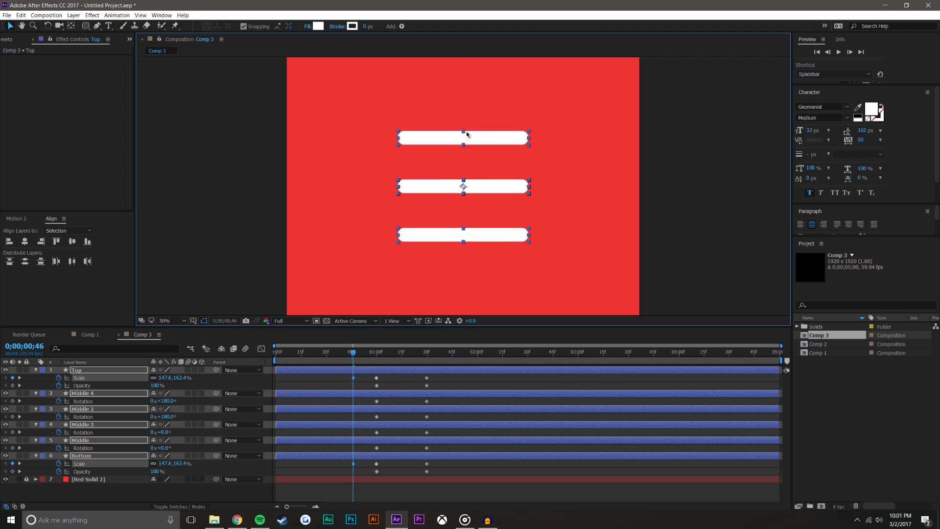
- Shift the Top and Bottom scale keyframes onto the 1-second mark, then deselect
{"action": "left_click_drag", "start_coordinate": [353, 377], "coordinate": [365, 355]}
{"action": "left_click", "coordinate": [367, 378]}
- Remove the stray scale keys and key Top/Bottom scale at 0, 30.7% on the 30f keyframes
{"action": "key", "text": "ctrl+z"}
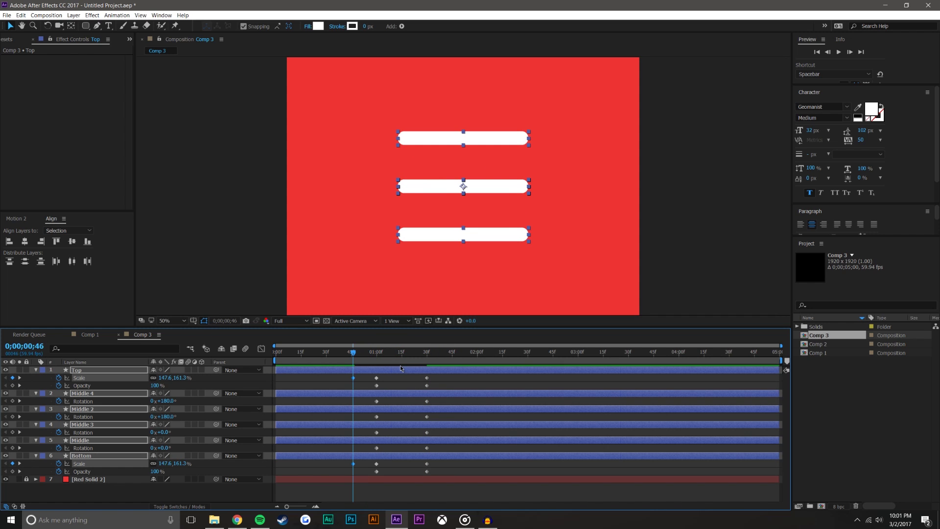
{"action": "key", "text": "ctrl+z"}
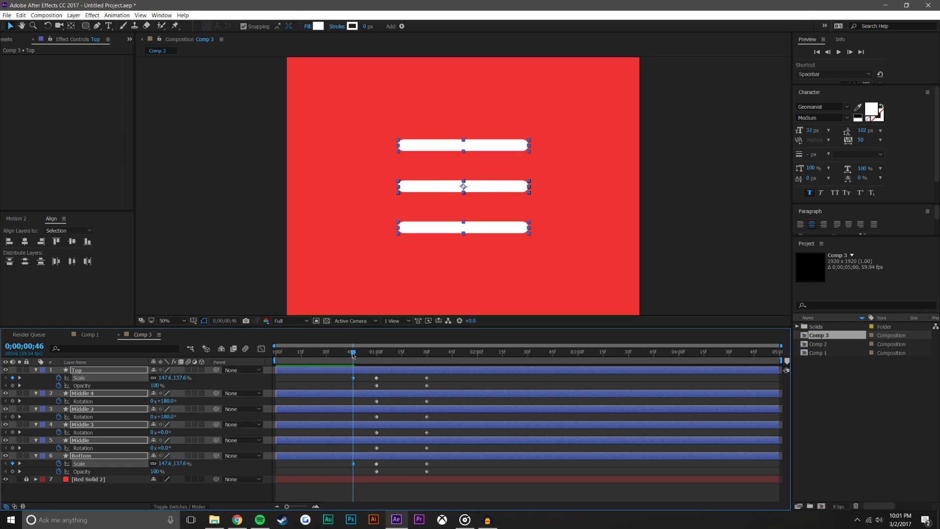
{"action": "key", "text": "ctrl+z"}
{"action": "left_click_drag", "start_coordinate": [353, 355], "coordinate": [459, 356]}
{"action": "mouse_move", "coordinate": [466, 192]}
{"action": "left_mouse_down"}
{"action": "mouse_move", "coordinate": [452, 194]}
{"action": "mouse_move", "coordinate": [464, 186]}
{"action": "left_mouse_up"}
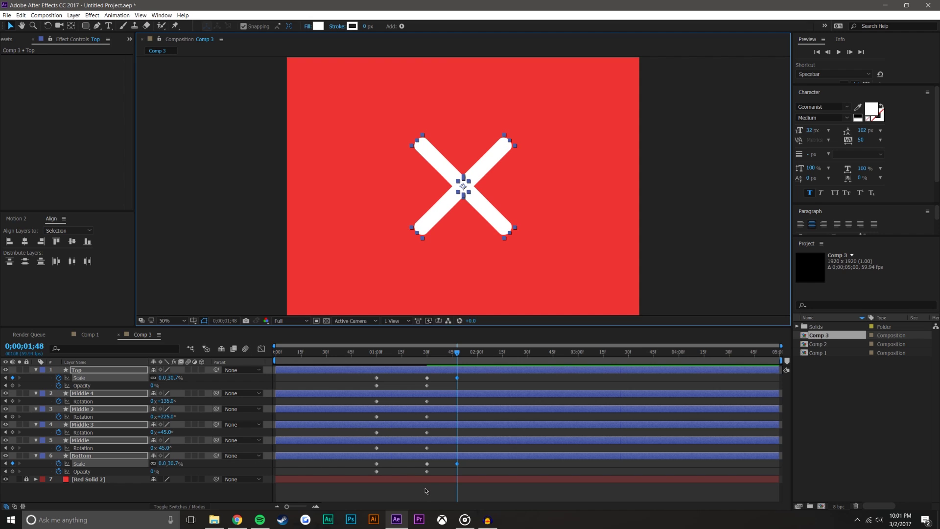
{"action": "left_click_drag", "start_coordinate": [460, 375], "coordinate": [430, 376]}
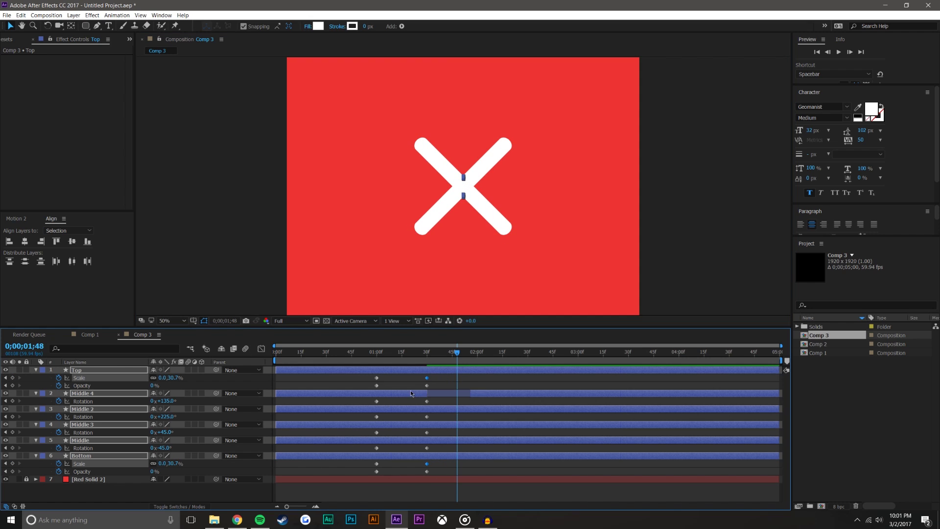
- Reveal the six bars' animated properties and scrub back through the transition
{"action": "left_click_drag", "start_coordinate": [103, 490], "coordinate": [97, 363]}
{"action": "key", "text": "u"}
{"action": "key", "text": "u"}
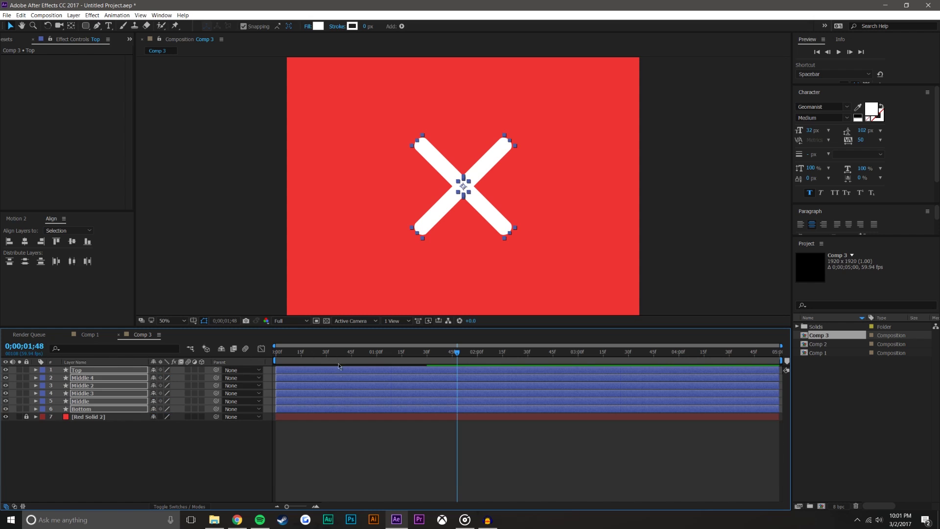
{"action": "left_click", "coordinate": [477, 381]}
{"action": "mouse_move", "coordinate": [457, 353]}
{"action": "left_mouse_down"}
{"action": "mouse_move", "coordinate": [369, 354]}
{"action": "mouse_move", "coordinate": [454, 353]}
{"action": "left_mouse_up"}
{"action": "scroll", "coordinate": [508, 193], "scroll_direction": "down", "scroll_amount": 2}
{"action": "scroll", "coordinate": [478, 193], "scroll_direction": "up", "scroll_amount": 1}
{"action": "scroll", "coordinate": [597, 196], "scroll_direction": "down", "scroll_amount": 1}
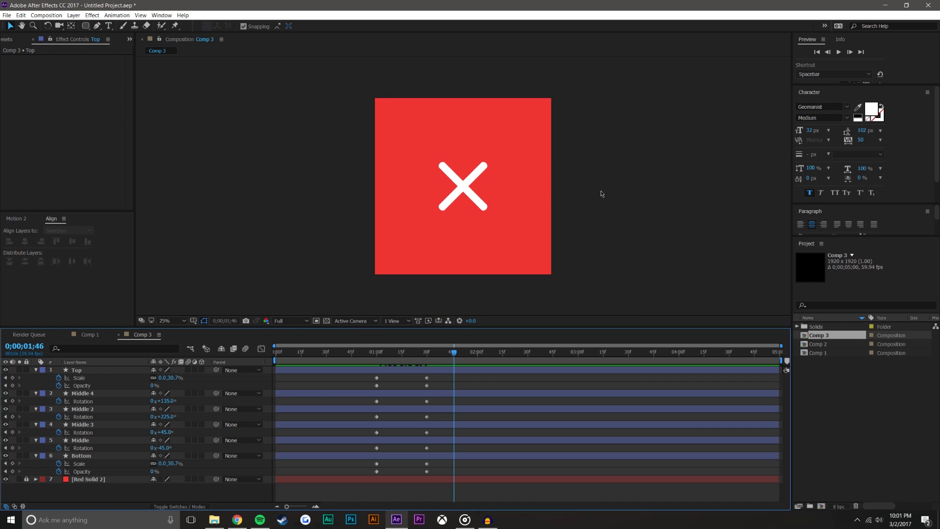
{"action": "scroll", "coordinate": [471, 212], "scroll_direction": "up", "scroll_amount": 1}
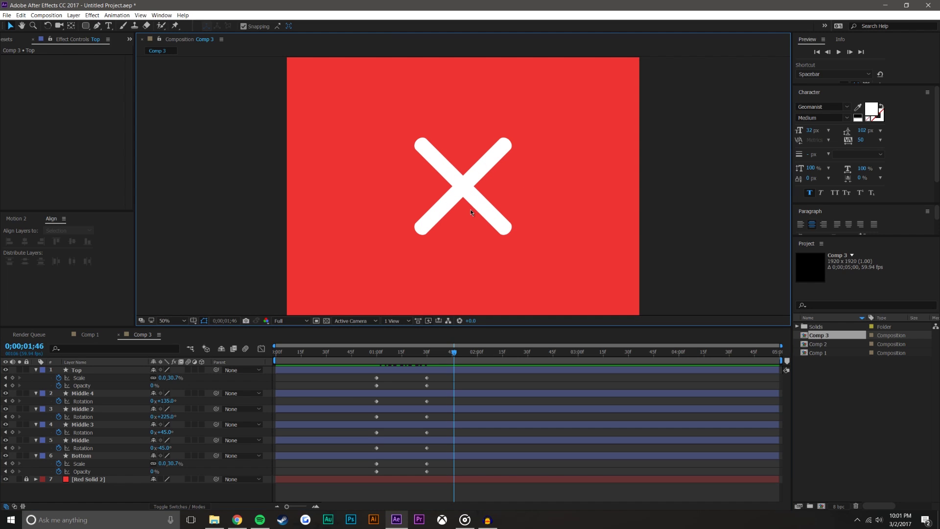
- Try a thicker stroke on all six bars, then reset it to zero
{"action": "left_click", "coordinate": [98, 371]}
{"action": "left_click", "coordinate": [97, 456], "text": "shift"}
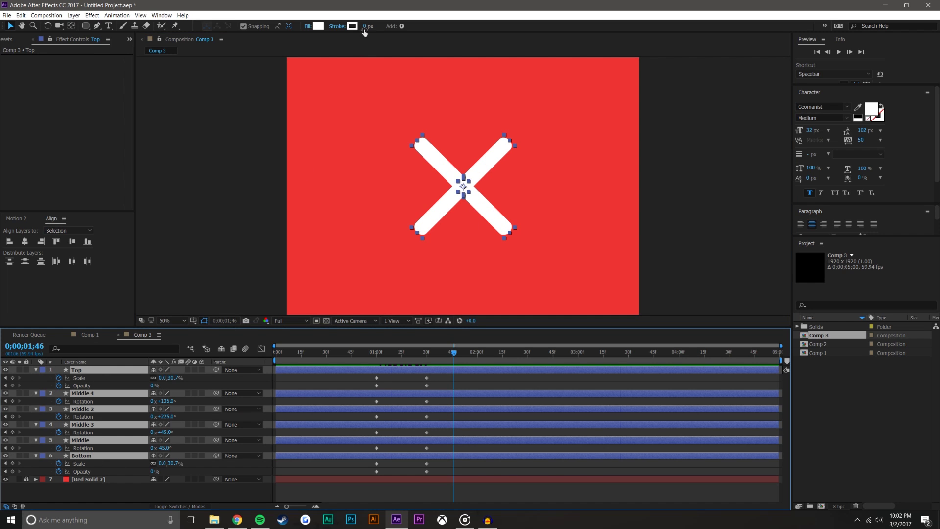
{"action": "mouse_move", "coordinate": [369, 27]}
{"action": "left_mouse_down"}
{"action": "mouse_move", "coordinate": [434, 14]}
{"action": "mouse_move", "coordinate": [335, 28]}
{"action": "mouse_move", "coordinate": [420, 24]}
{"action": "mouse_move", "coordinate": [410, 26]}
{"action": "left_mouse_up"}
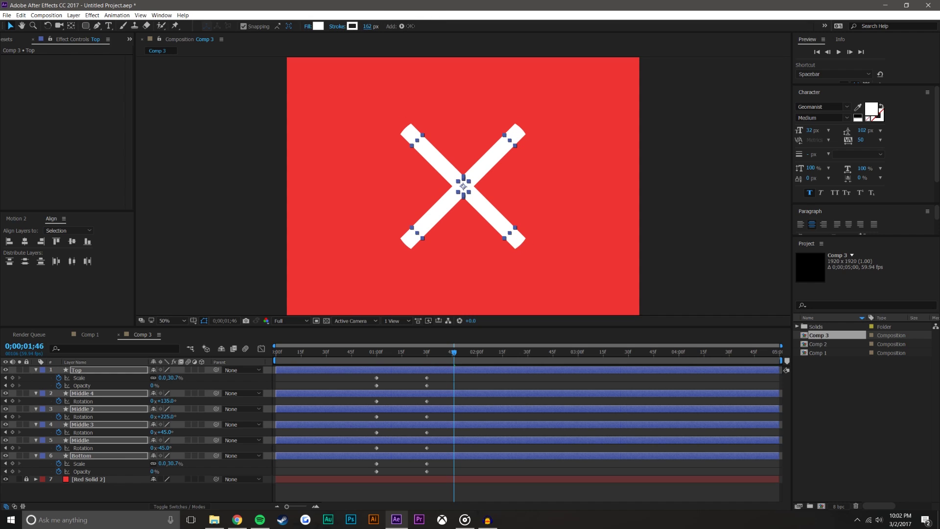
{"action": "left_click", "coordinate": [449, 143]}
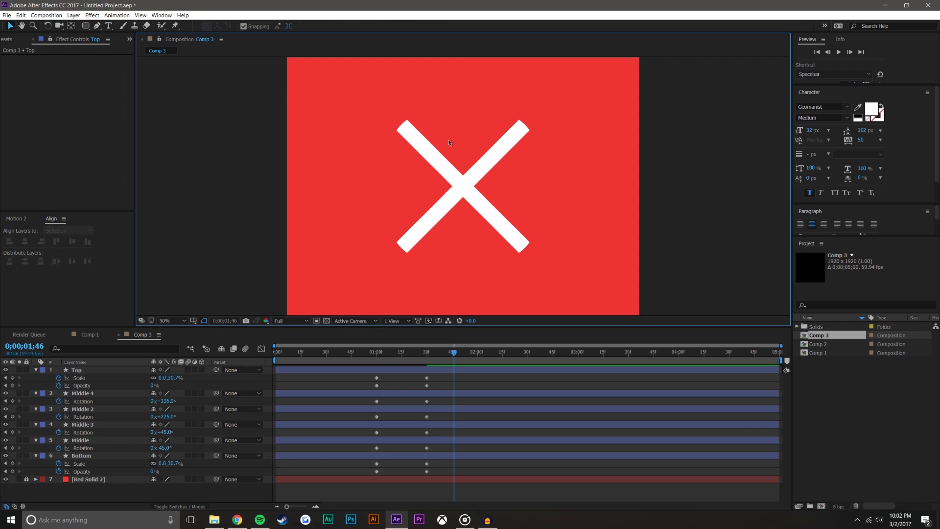
- Stretch the Middle 2 arm outward and check it across the animation
{"action": "left_click", "coordinate": [489, 223]}
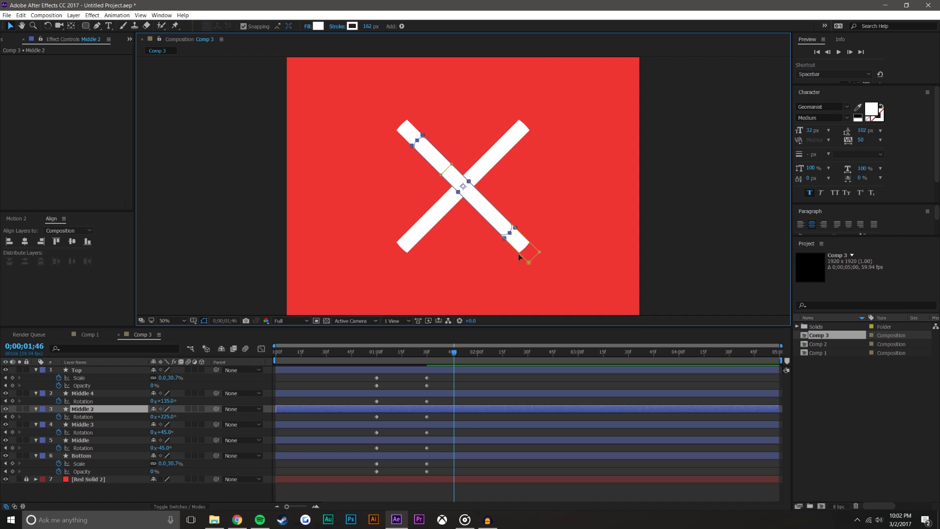
{"action": "left_click_drag", "start_coordinate": [514, 251], "coordinate": [482, 281]}
{"action": "left_click_drag", "start_coordinate": [506, 219], "coordinate": [539, 186]}
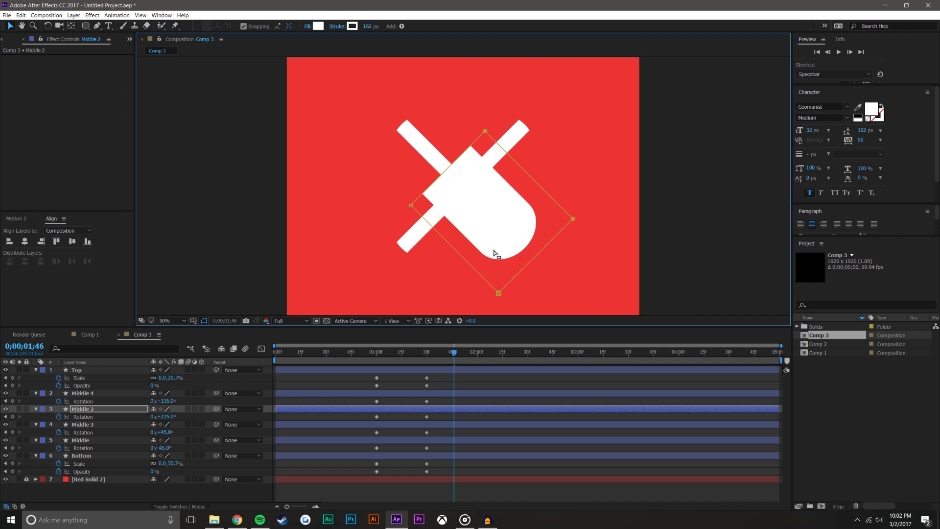
{"action": "left_click_drag", "start_coordinate": [453, 353], "coordinate": [366, 362]}
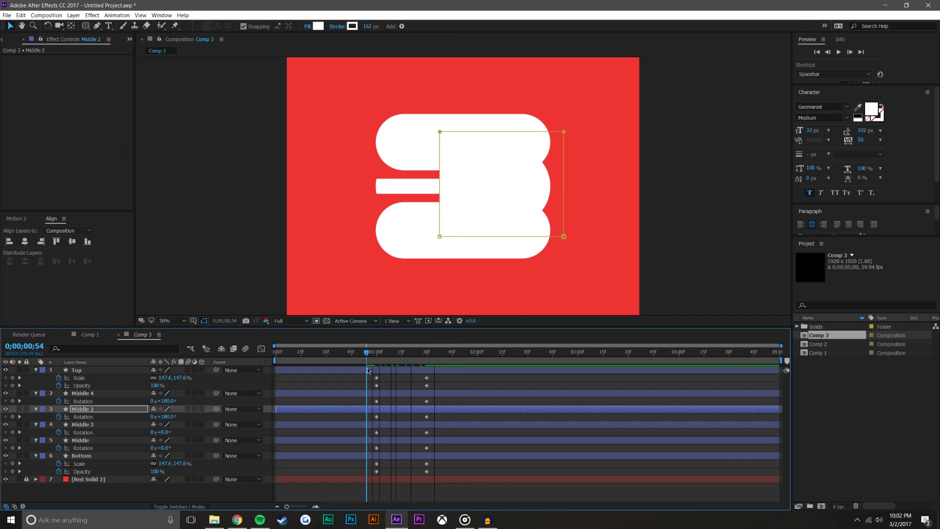
{"action": "key", "text": "space"}
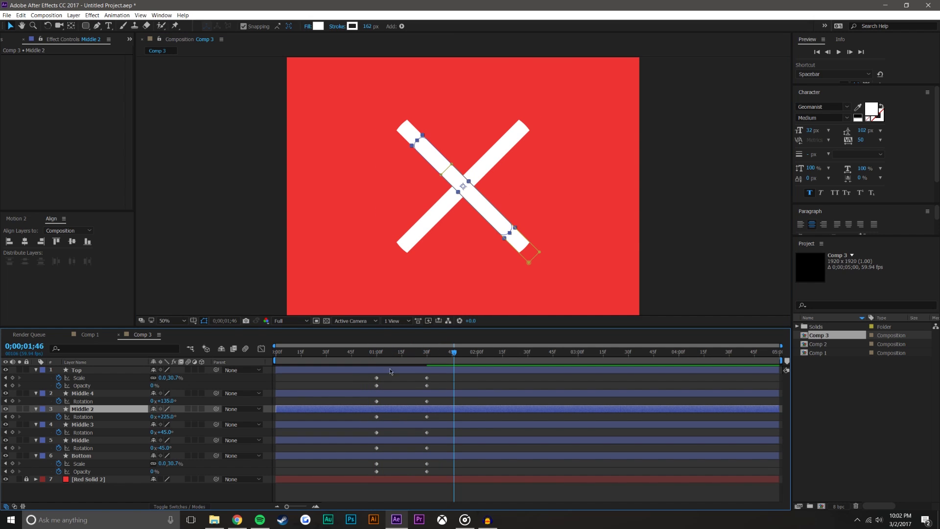
{"action": "key", "text": "ctrl+a"}
{"action": "left_click", "coordinate": [497, 493]}
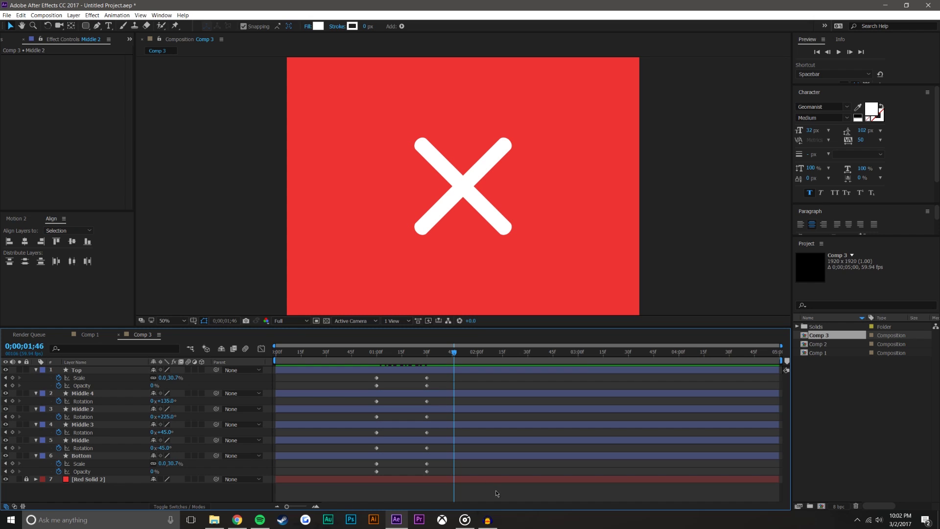
- Return to the hamburger pose at frame 52 and add a new Null Object layer
{"action": "mouse_move", "coordinate": [382, 356]}
{"action": "left_mouse_down"}
{"action": "mouse_move", "coordinate": [423, 356]}
{"action": "mouse_move", "coordinate": [365, 355]}
{"action": "left_mouse_up"}
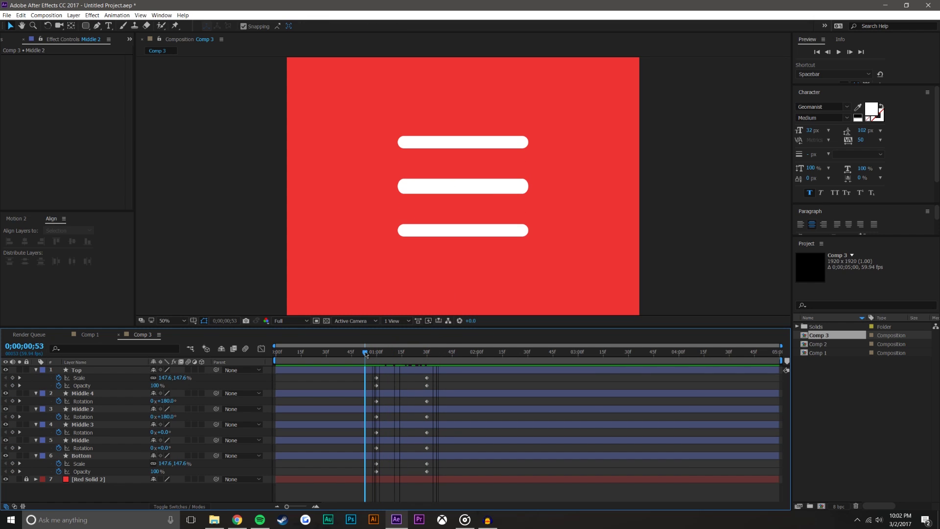
{"action": "left_click_drag", "start_coordinate": [367, 351], "coordinate": [364, 353]}
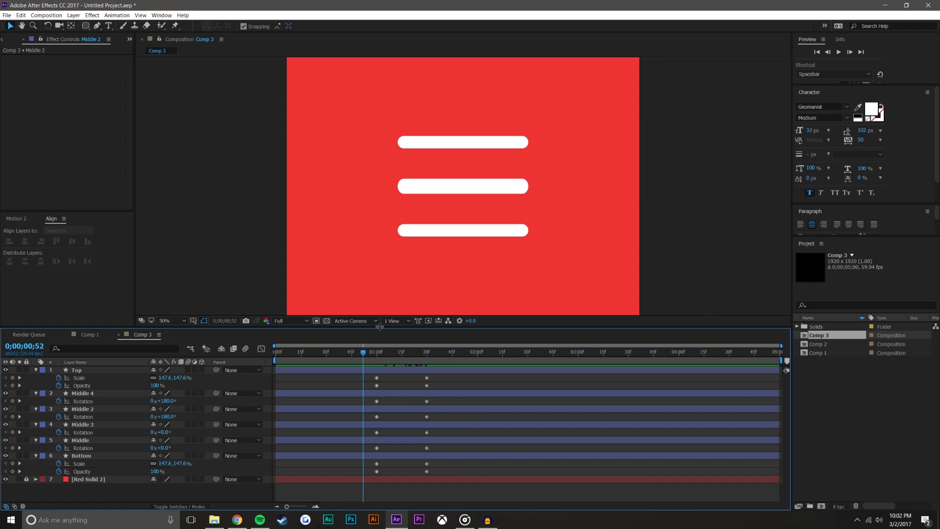
{"action": "left_click", "coordinate": [72, 15]}
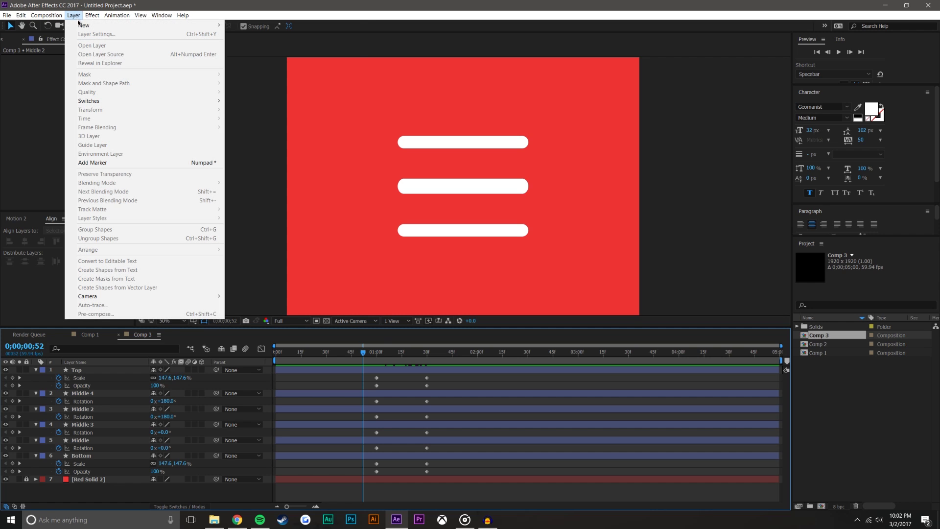
{"action": "mouse_move", "coordinate": [210, 26]}
{"action": "left_click", "coordinate": [271, 60]}
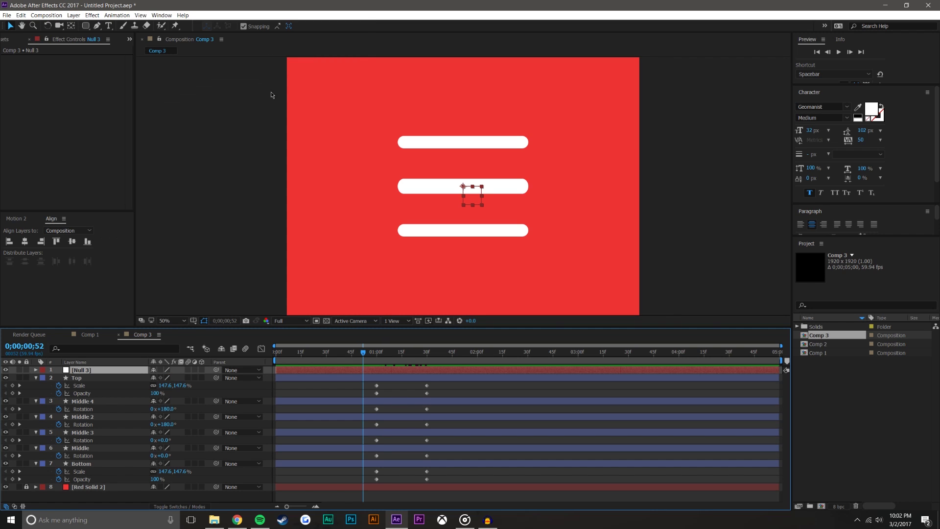
- Parent the Middle bars, Bottom and Top layers to Null 3
{"action": "left_click", "coordinate": [88, 400]}
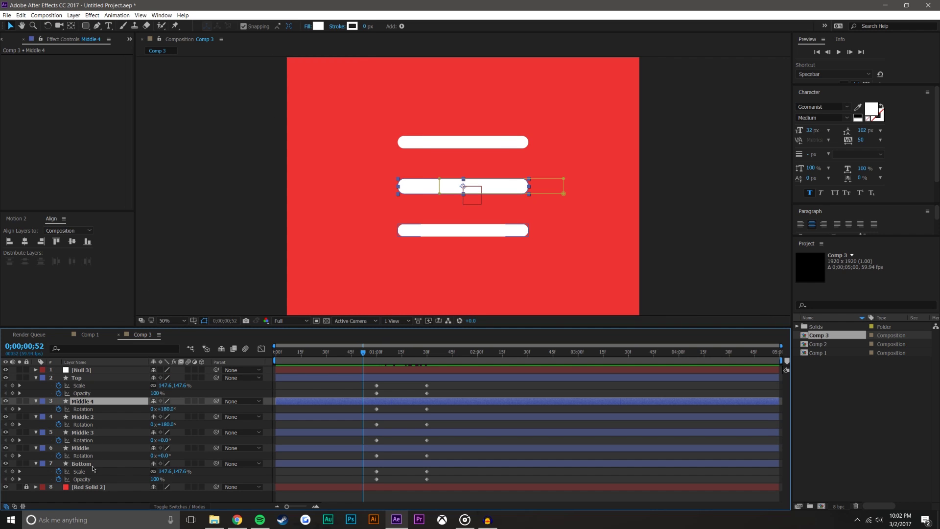
{"action": "left_click", "coordinate": [95, 463], "text": "shift"}
{"action": "left_click_drag", "start_coordinate": [192, 396], "coordinate": [82, 370]}
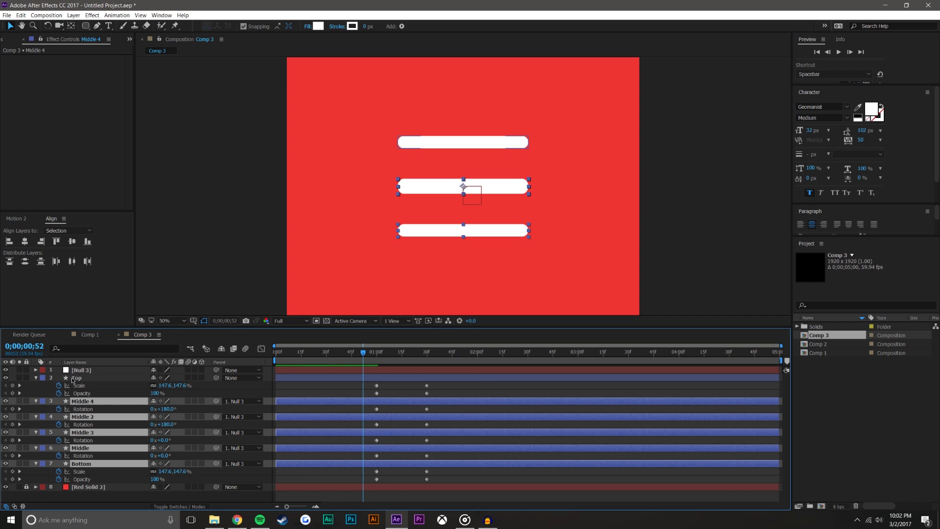
{"action": "left_click", "coordinate": [130, 379]}
{"action": "left_click_drag", "start_coordinate": [216, 378], "coordinate": [86, 370]}
- Enable motion blur for the comp and every layer, then preview the X forming
{"action": "left_click", "coordinate": [246, 349]}
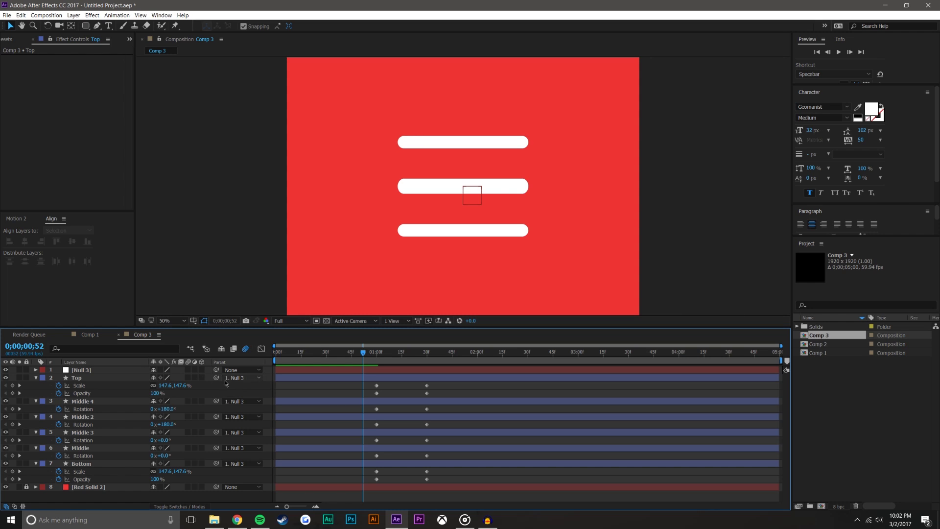
{"action": "left_click_drag", "start_coordinate": [188, 370], "coordinate": [192, 498]}
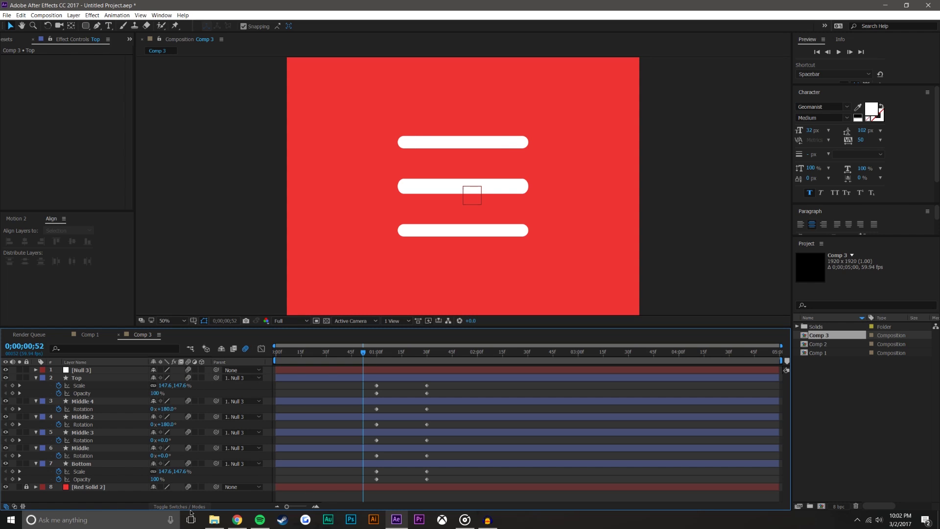
{"action": "left_click_drag", "start_coordinate": [369, 355], "coordinate": [450, 351]}
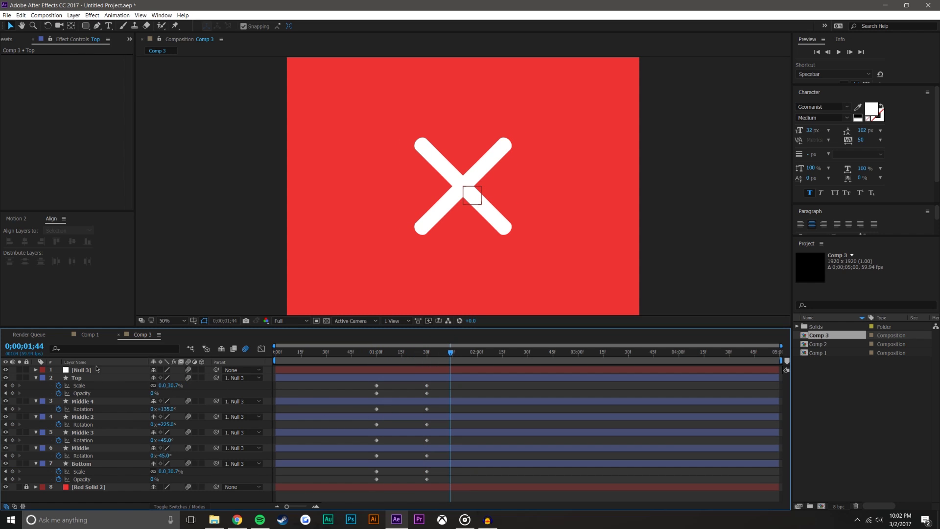
- Key Null 3's rotation from 0° at 1:00 to 90° at 1:30 and scrub to check
{"action": "left_click", "coordinate": [387, 351]}
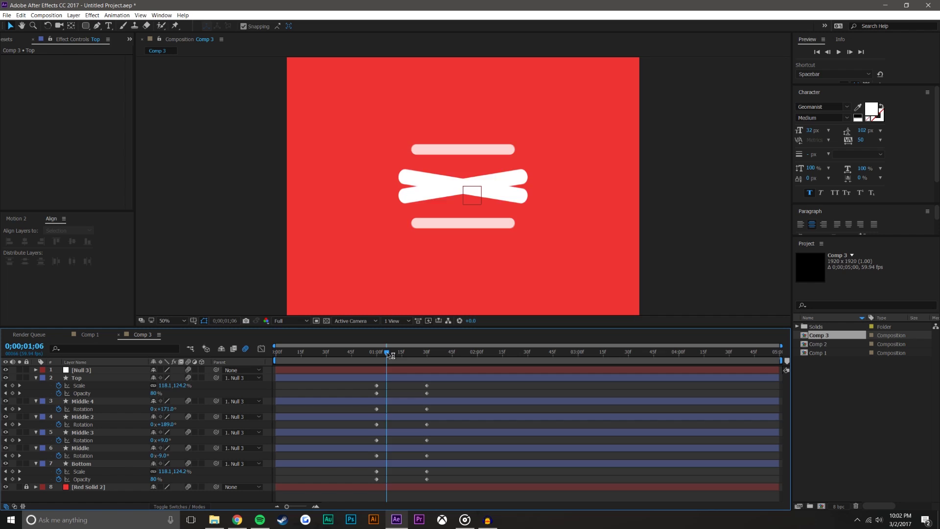
{"action": "left_click_drag", "start_coordinate": [388, 353], "coordinate": [376, 353]}
{"action": "left_click", "coordinate": [75, 370]}
{"action": "key", "text": "r"}
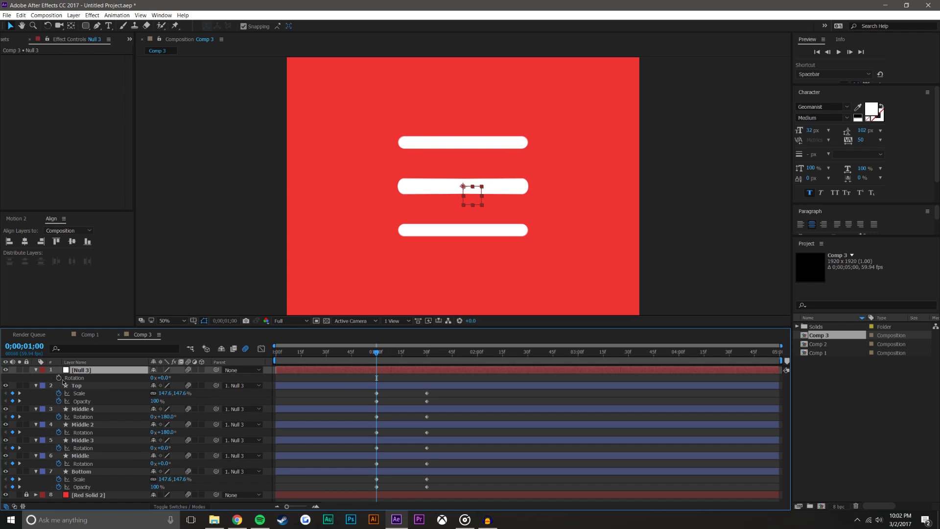
{"action": "left_click", "coordinate": [59, 378]}
{"action": "left_click", "coordinate": [442, 351]}
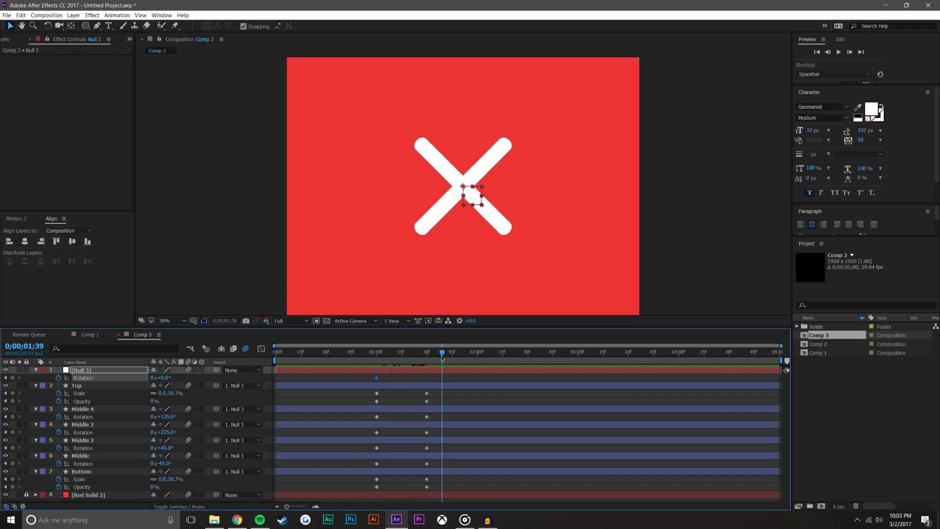
{"action": "left_click_drag", "start_coordinate": [442, 351], "coordinate": [427, 352]}
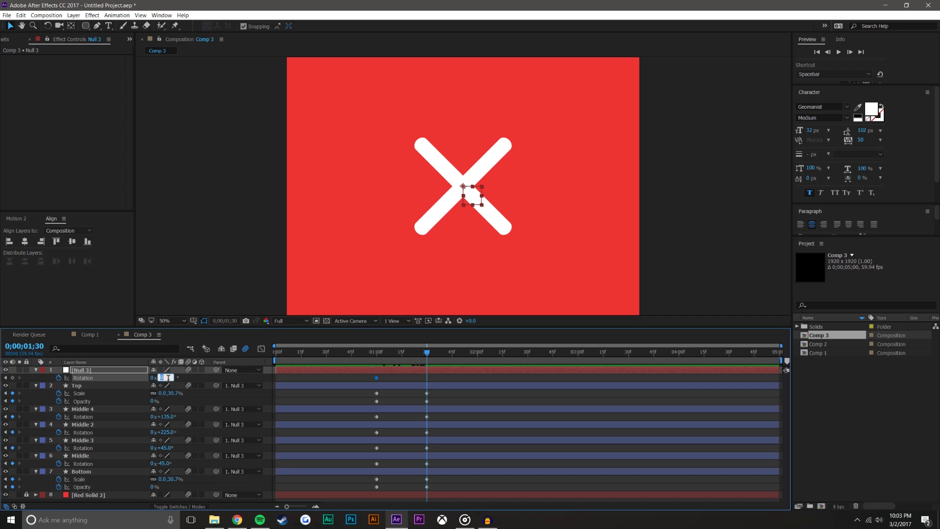
{"action": "type", "text": "90"}
{"action": "key", "text": "Return"}
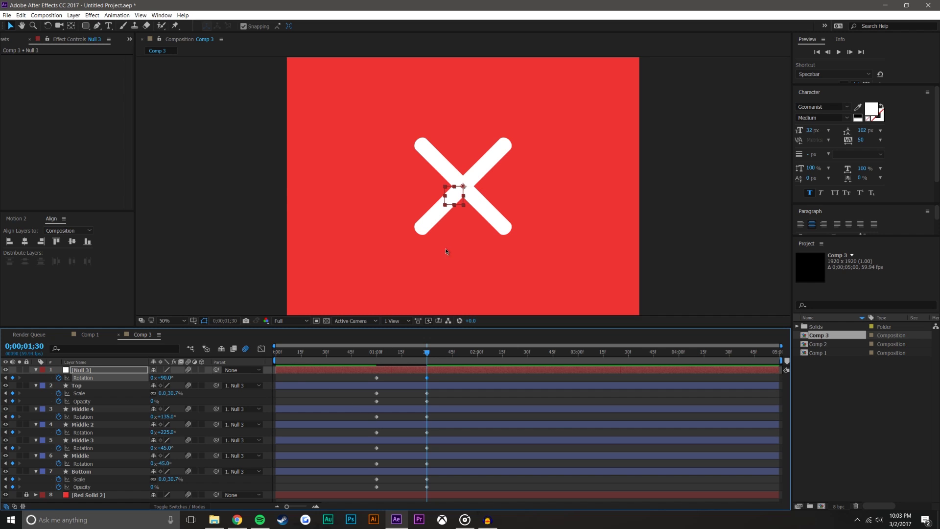
{"action": "left_click", "coordinate": [468, 464]}
{"action": "left_click_drag", "start_coordinate": [370, 352], "coordinate": [450, 354]}
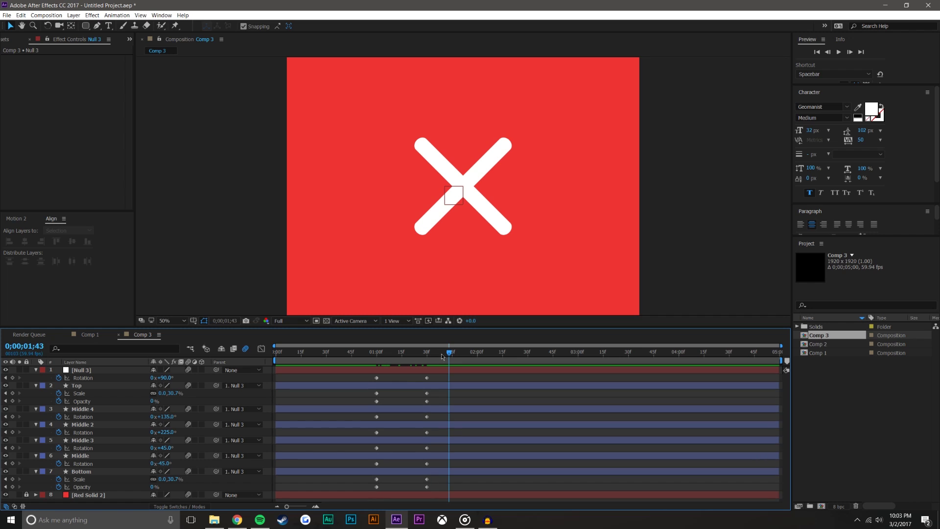
- Ease all the transition's keyframes with Motion 2 and show the speed curves
{"action": "left_click_drag", "start_coordinate": [368, 382], "coordinate": [447, 489]}
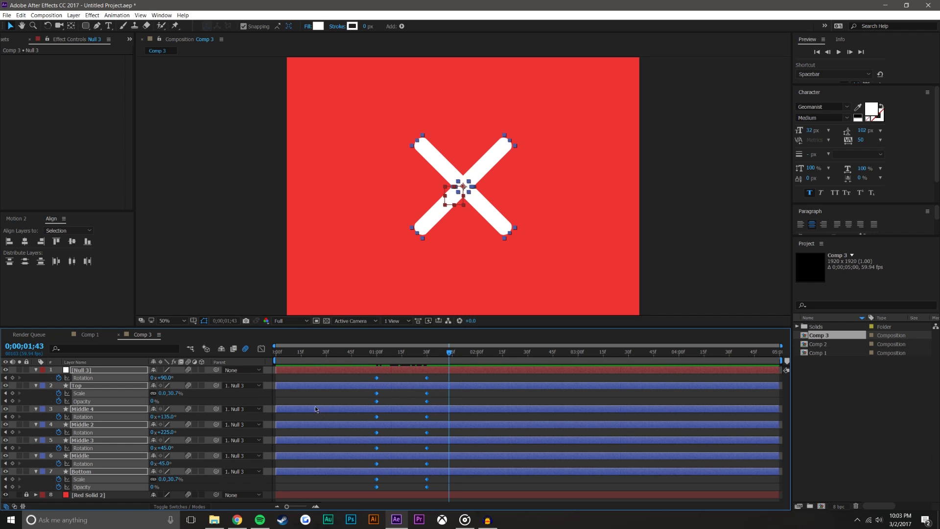
{"action": "left_click", "coordinate": [13, 218]}
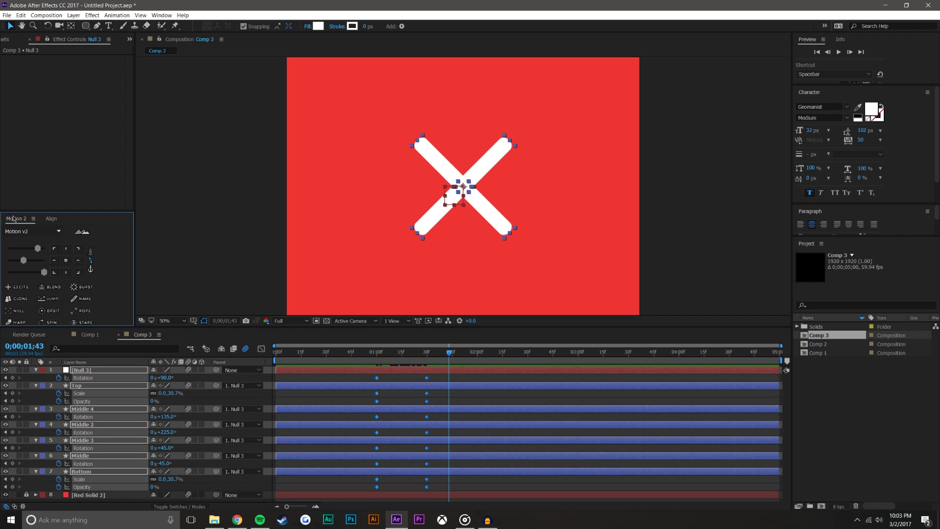
{"action": "left_click_drag", "start_coordinate": [26, 209], "coordinate": [25, 169]}
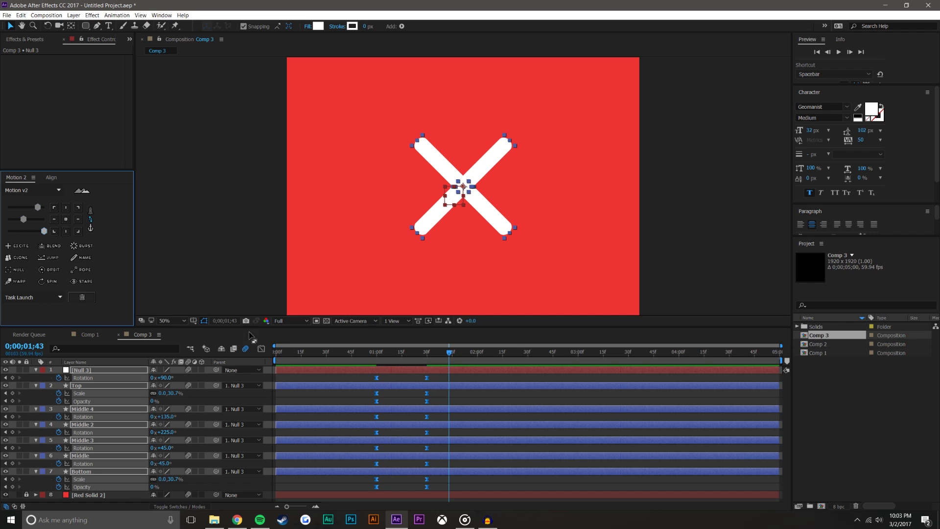
{"action": "left_click", "coordinate": [261, 348]}
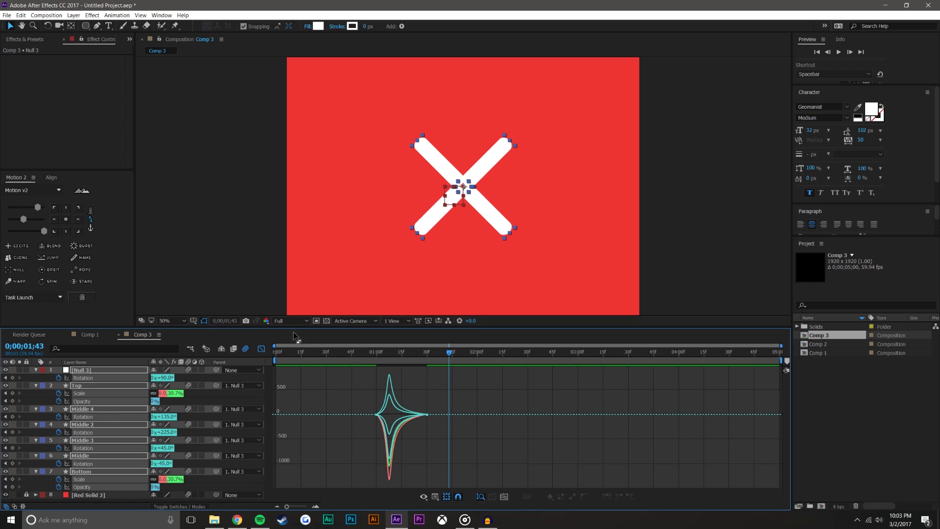
- Close the Graph Editor and preview the animation from 0:56
{"action": "left_click", "coordinate": [436, 497]}
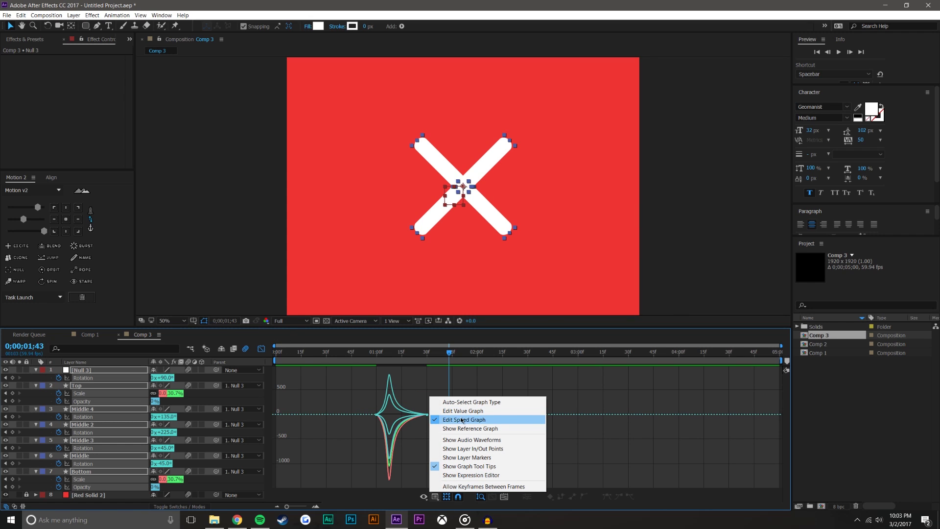
{"action": "left_click", "coordinate": [495, 395]}
{"action": "left_click", "coordinate": [261, 349]}
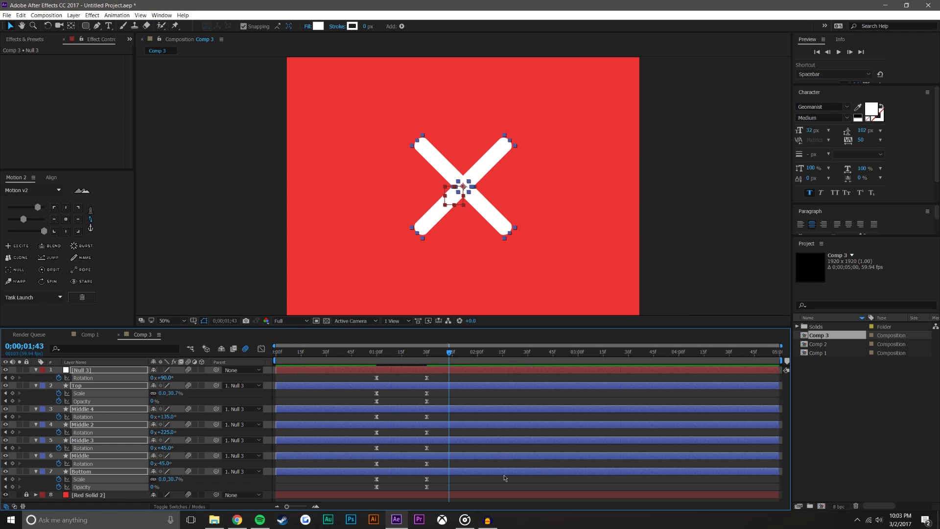
{"action": "left_click", "coordinate": [485, 490]}
{"action": "left_click", "coordinate": [370, 353]}
{"action": "left_click", "coordinate": [838, 52]}
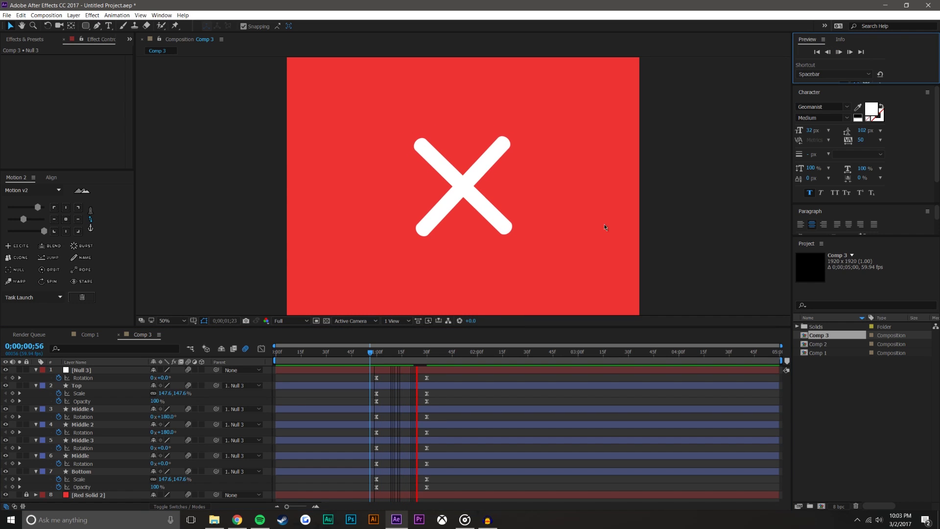
{"action": "key", "text": "space"}
{"action": "left_click", "coordinate": [838, 52]}
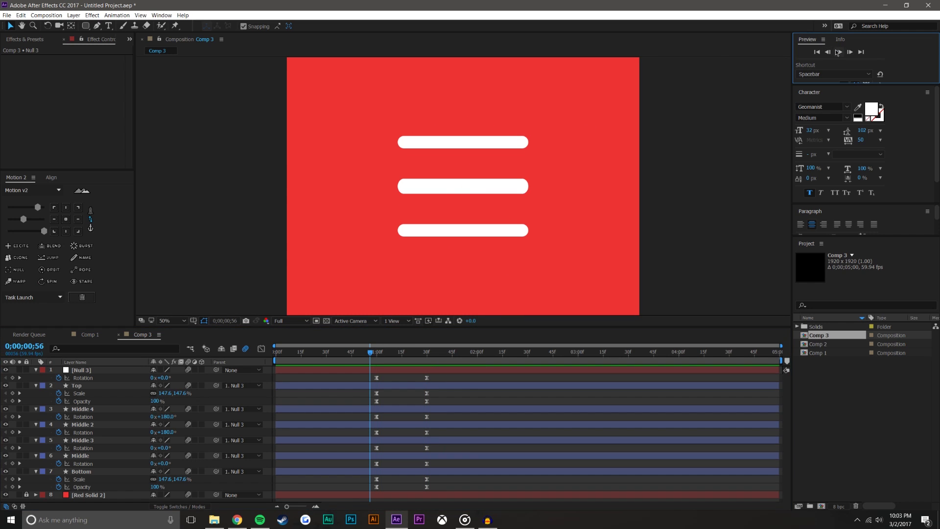
{"action": "left_click", "coordinate": [373, 351]}
- Move the ending keyframes from 30f to 45f and preview the slower transition
{"action": "left_click_drag", "start_coordinate": [419, 374], "coordinate": [440, 490]}
{"action": "left_click_drag", "start_coordinate": [426, 378], "coordinate": [450, 378]}
{"action": "key", "text": "F2"}
{"action": "left_click", "coordinate": [838, 52]}
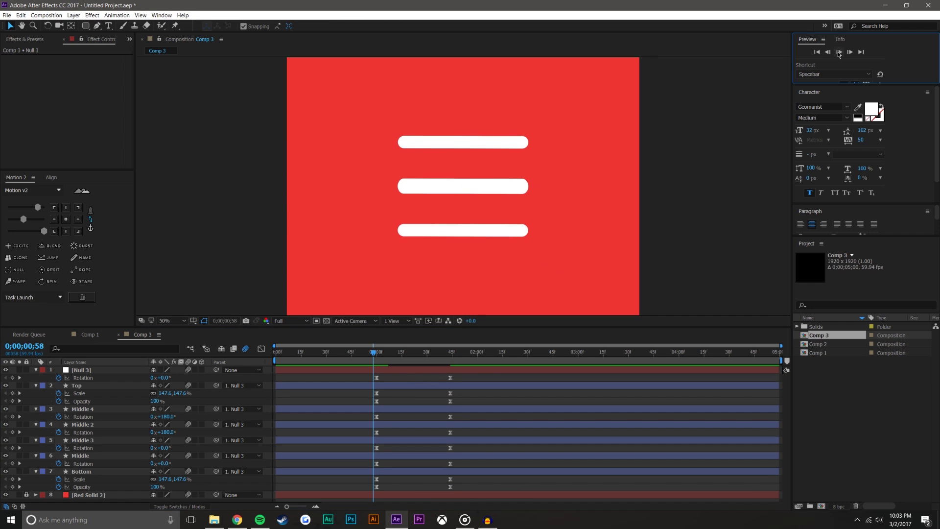
{"action": "left_click_drag", "start_coordinate": [389, 352], "coordinate": [578, 355]}
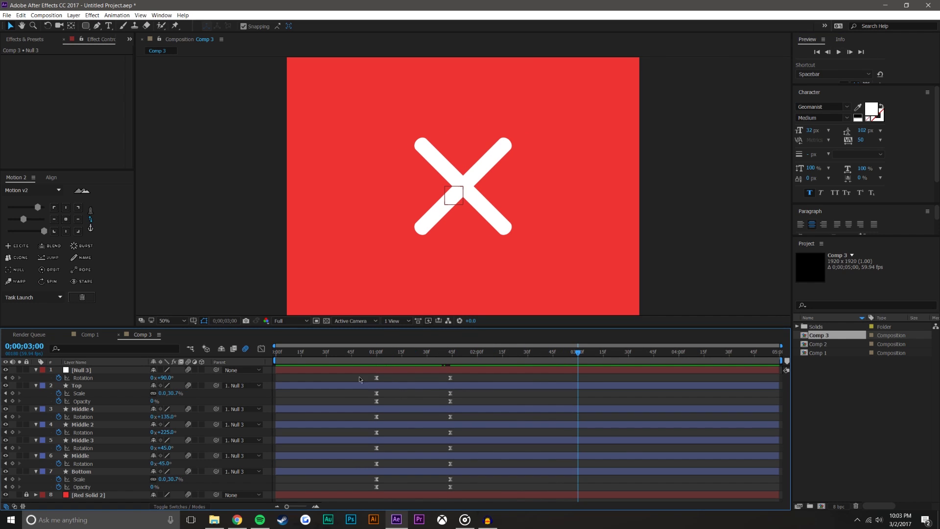
{"action": "left_click_drag", "start_coordinate": [362, 377], "coordinate": [460, 488]}
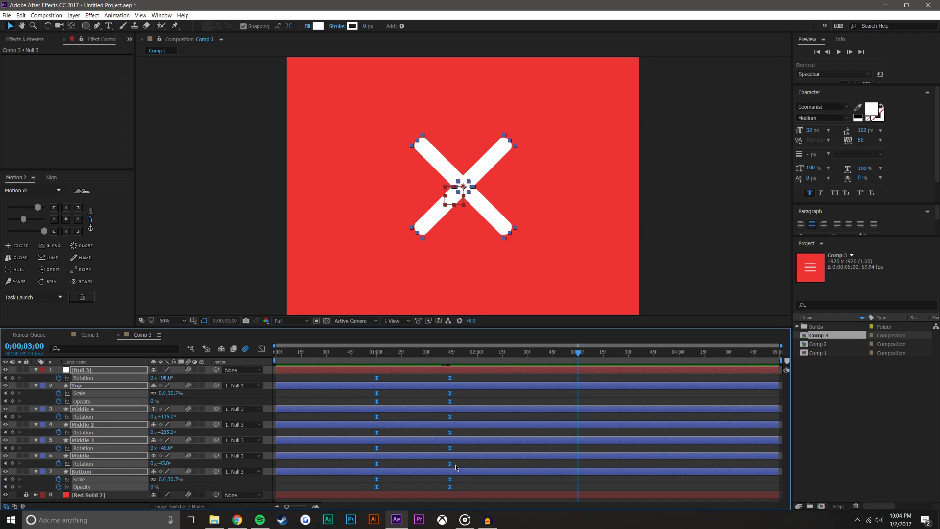
{"action": "key", "text": "ctrl+d"}
{"action": "key", "text": "ctrl+z"}
{"action": "left_click_drag", "start_coordinate": [369, 376], "coordinate": [468, 490]}
{"action": "left_click", "coordinate": [478, 377]}
{"action": "left_click_drag", "start_coordinate": [368, 379], "coordinate": [471, 372]}
{"action": "key", "text": "ctrl+c"}
{"action": "key", "text": "ctrl+v"}
{"action": "key", "text": "ctrl+z"}
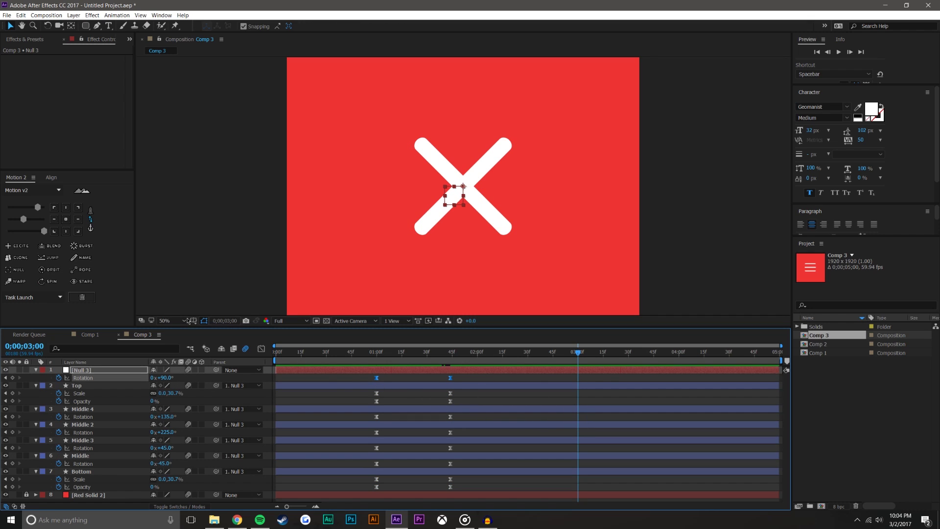
{"action": "left_click_drag", "start_coordinate": [364, 377], "coordinate": [464, 504]}
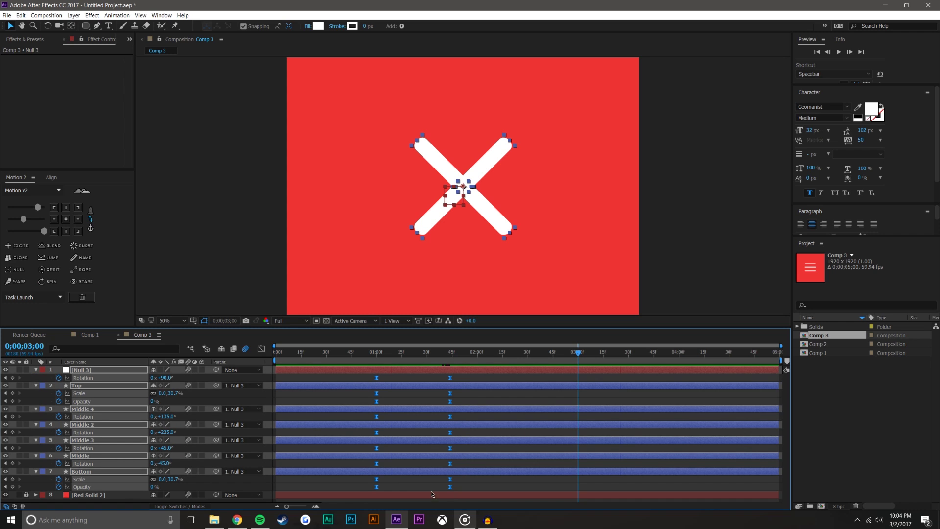
- Clone the transition keyframes to 3:00 with Motion 2 and preview the result
{"action": "left_click", "coordinate": [17, 257]}
{"action": "left_click", "coordinate": [507, 466]}
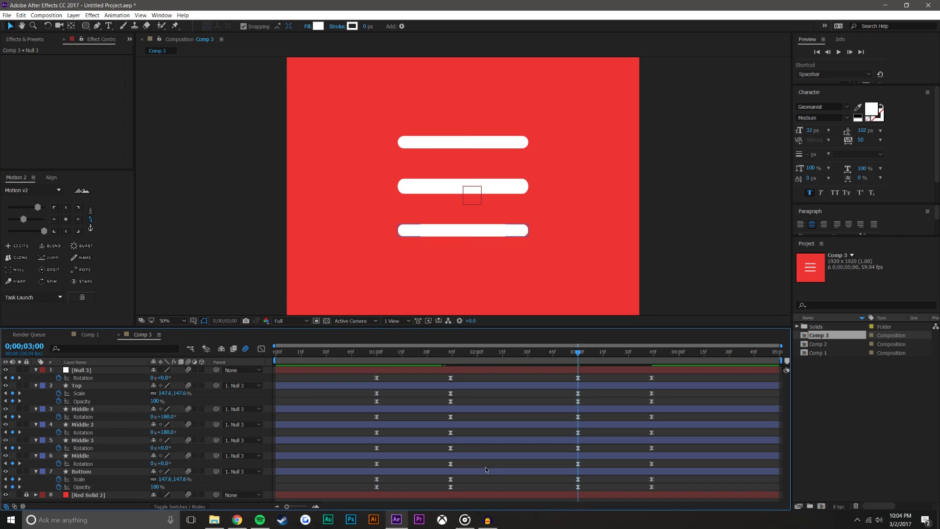
{"action": "left_click_drag", "start_coordinate": [567, 381], "coordinate": [697, 499]}
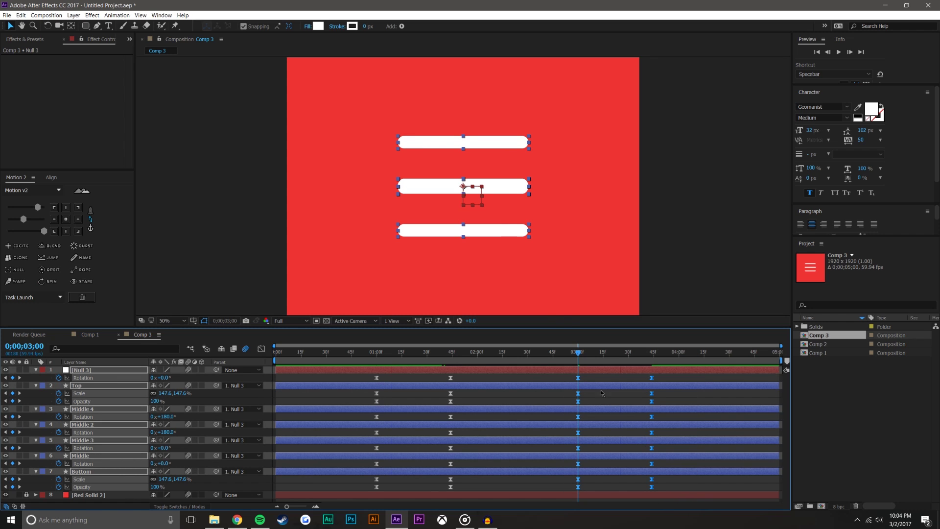
{"action": "key", "text": "space"}
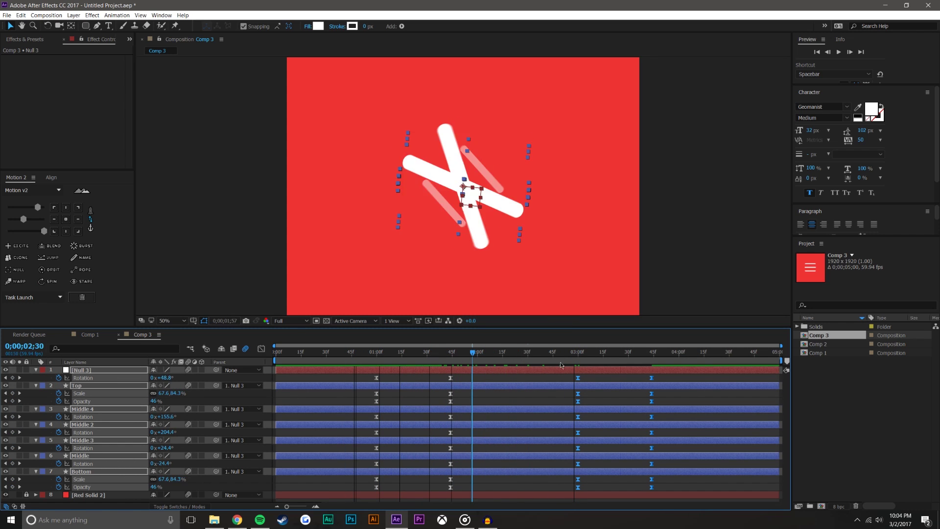
{"action": "key", "text": "space"}
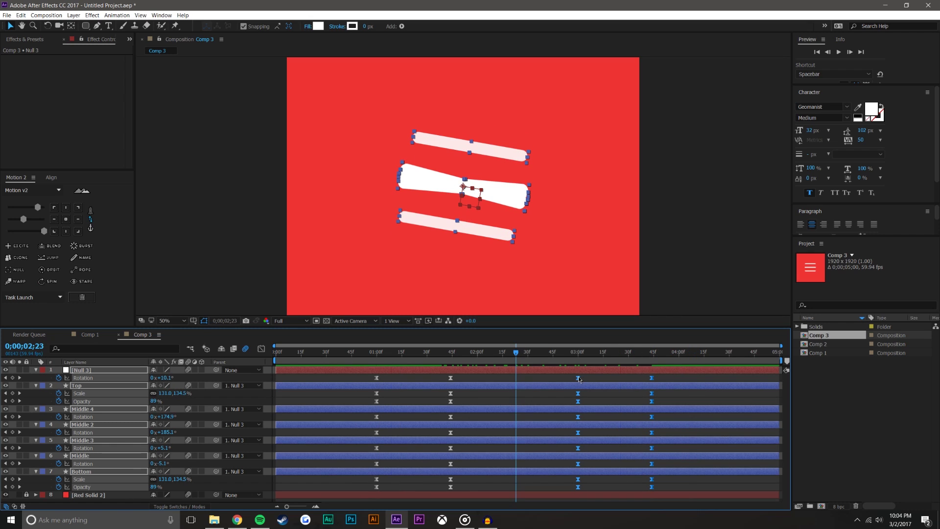
- Time-reverse the cloned keyframes at 3:00 and 3:45
{"action": "right_click", "coordinate": [578, 378]}
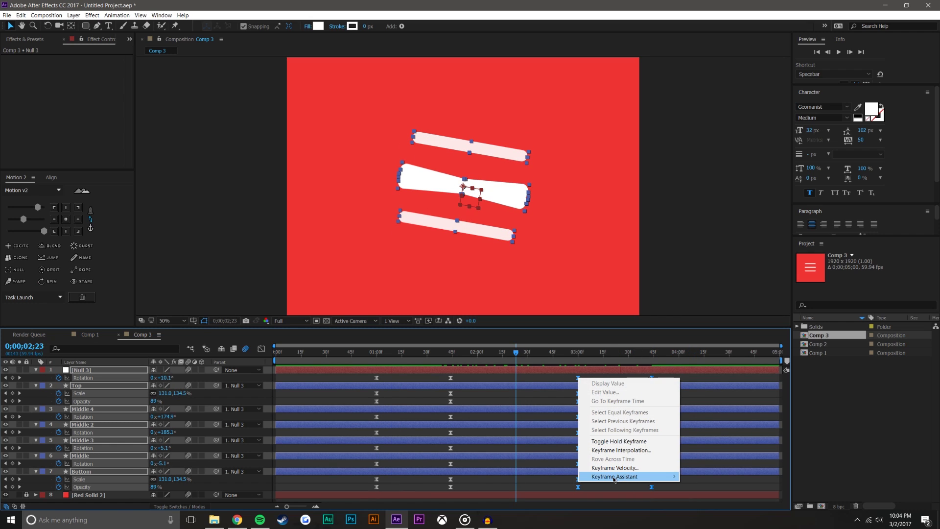
{"action": "mouse_move", "coordinate": [658, 478]}
{"action": "left_click", "coordinate": [721, 476]}
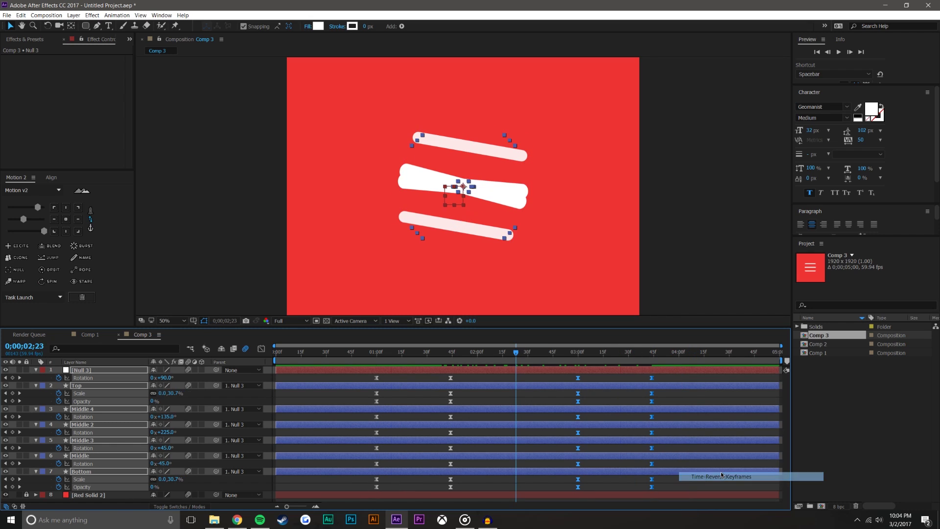
{"action": "left_click_drag", "start_coordinate": [674, 490], "coordinate": [568, 377]}
- Give the 3:00 and 3:45 return keyframes an easy ease and play the animation
{"action": "left_click", "coordinate": [21, 217]}
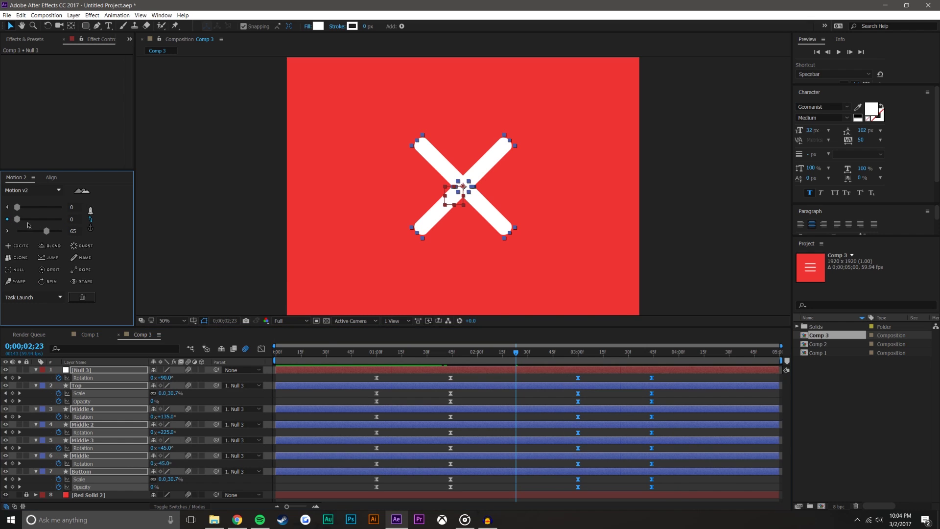
{"action": "left_click_drag", "start_coordinate": [535, 358], "coordinate": [687, 360]}
{"action": "key", "text": "ctrl+z"}
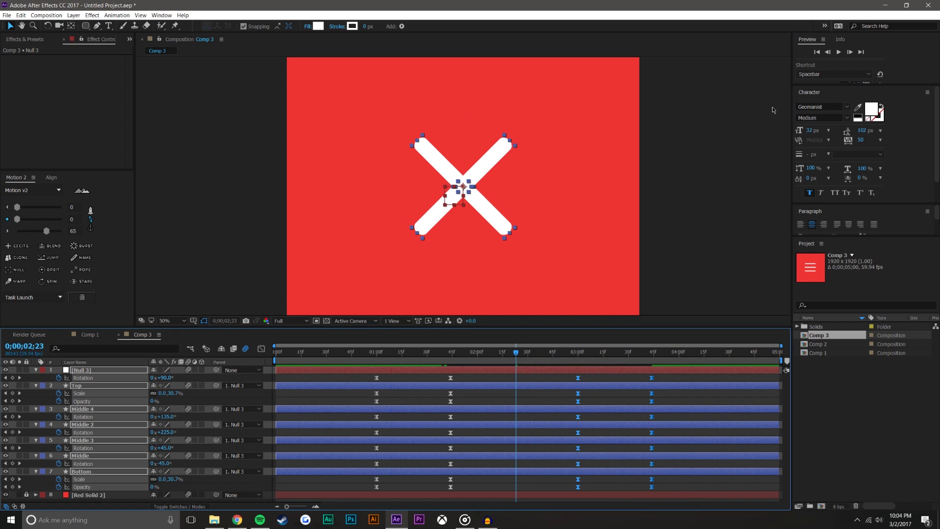
{"action": "left_click", "coordinate": [838, 51]}
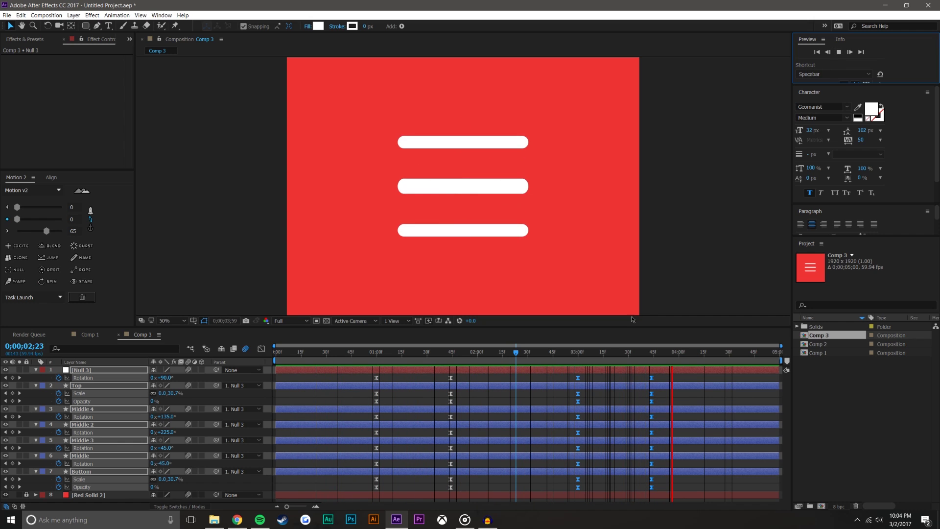
- Set Null 3's rotation to 180° at the 3;44 keyframe
{"action": "left_click_drag", "start_coordinate": [591, 353], "coordinate": [652, 350]}
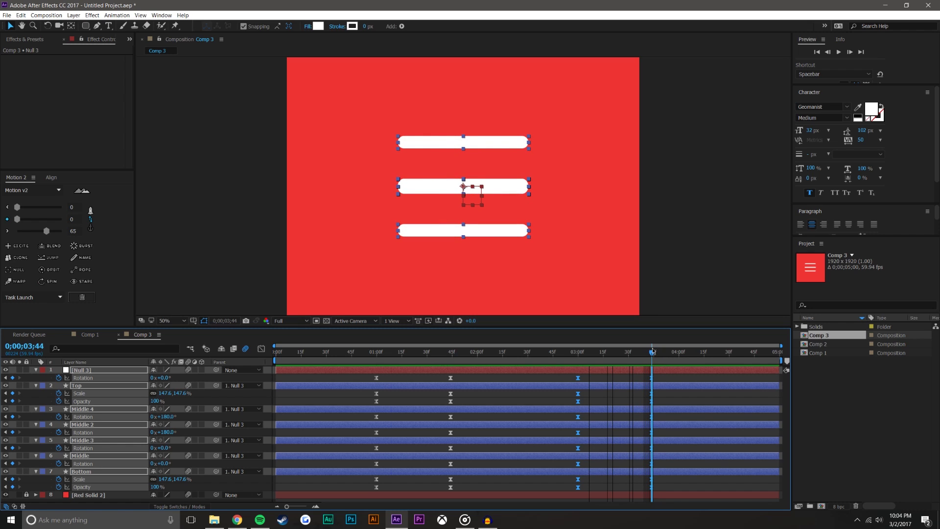
{"action": "left_click", "coordinate": [679, 352]}
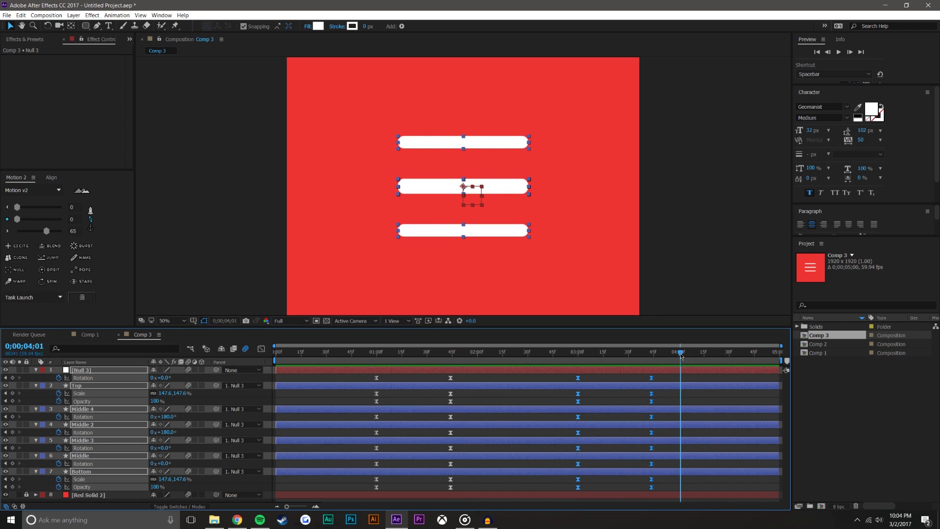
{"action": "key", "text": "j"}
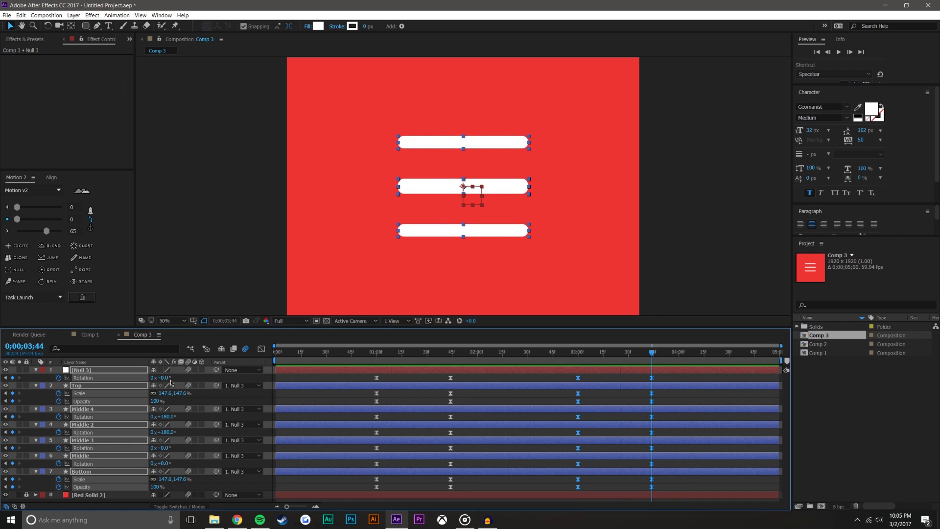
{"action": "key", "text": "ctrl+shift+a"}
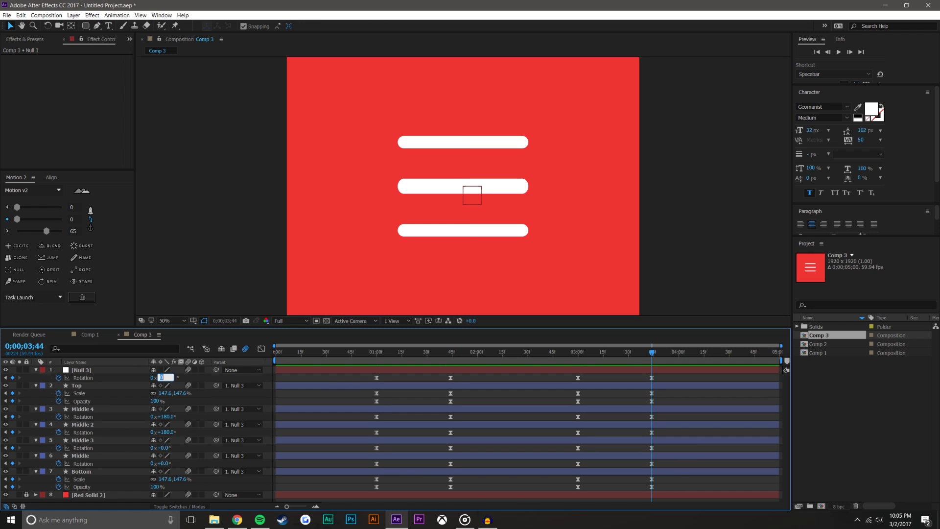
{"action": "type", "text": "180"}
{"action": "key", "text": "Return"}
- Scrub and play through the whole animation to review the continued spin
{"action": "left_click_drag", "start_coordinate": [368, 356], "coordinate": [680, 366]}
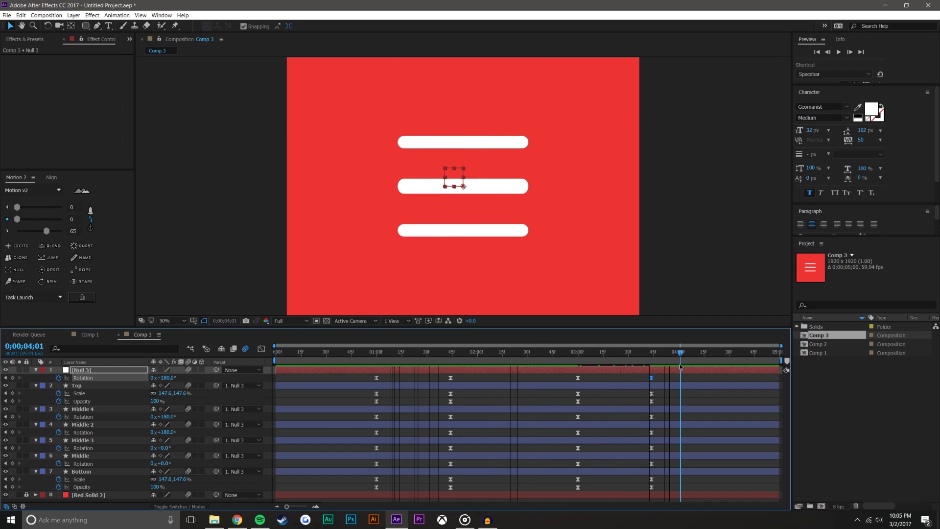
{"action": "key", "text": "space"}
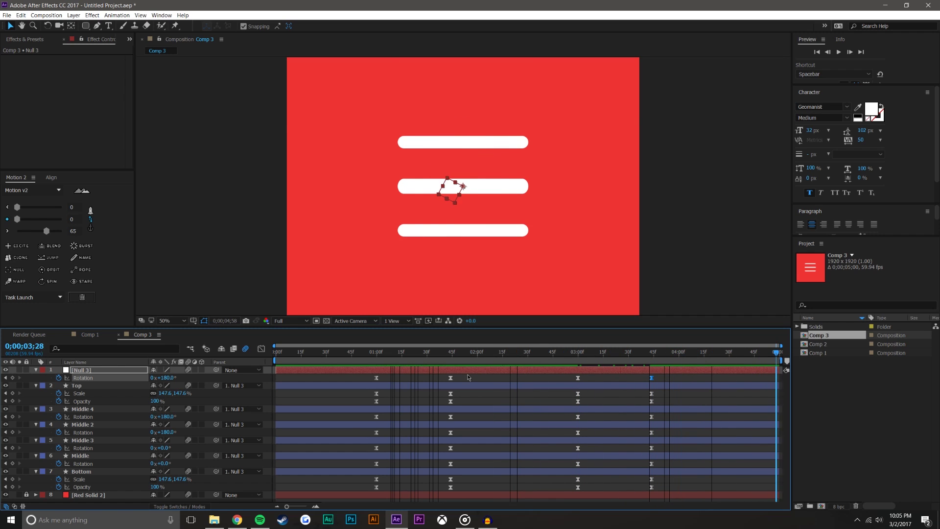
{"action": "left_click", "coordinate": [838, 51]}
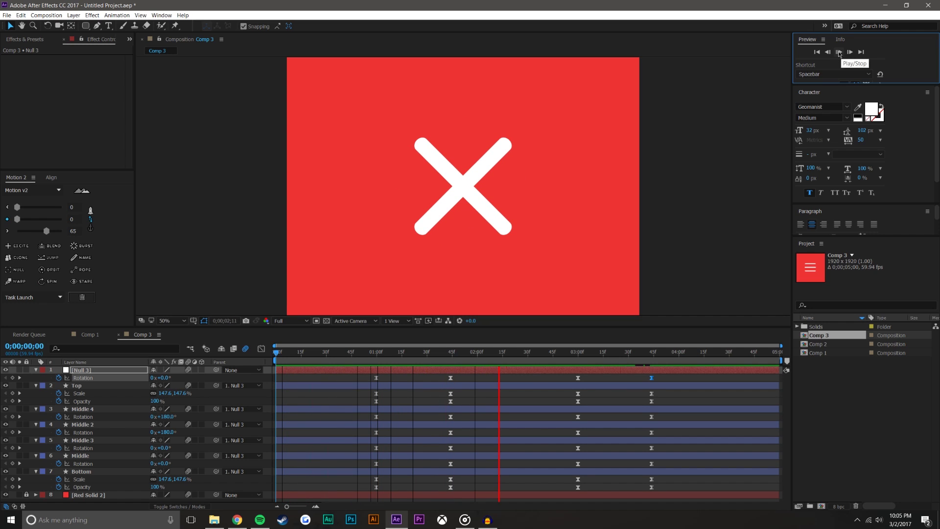
{"action": "left_click", "coordinate": [591, 355]}
- Select all the bars' keyframes and apply a stronger Motion 2 ease
{"action": "left_click_drag", "start_coordinate": [373, 380], "coordinate": [658, 499]}
{"action": "left_click", "coordinate": [90, 220]}
{"action": "left_click", "coordinate": [90, 220]}
{"action": "left_click_drag", "start_coordinate": [17, 220], "coordinate": [23, 220]}
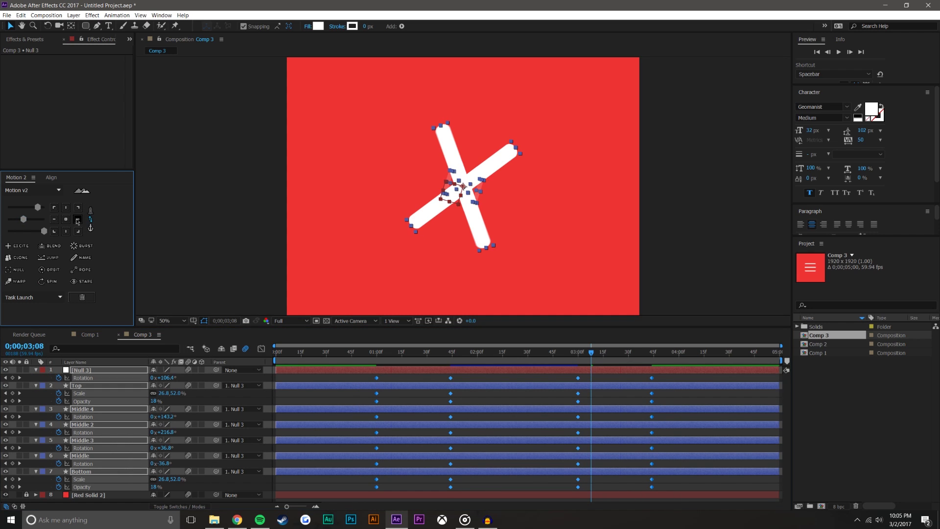
{"action": "left_click", "coordinate": [38, 209]}
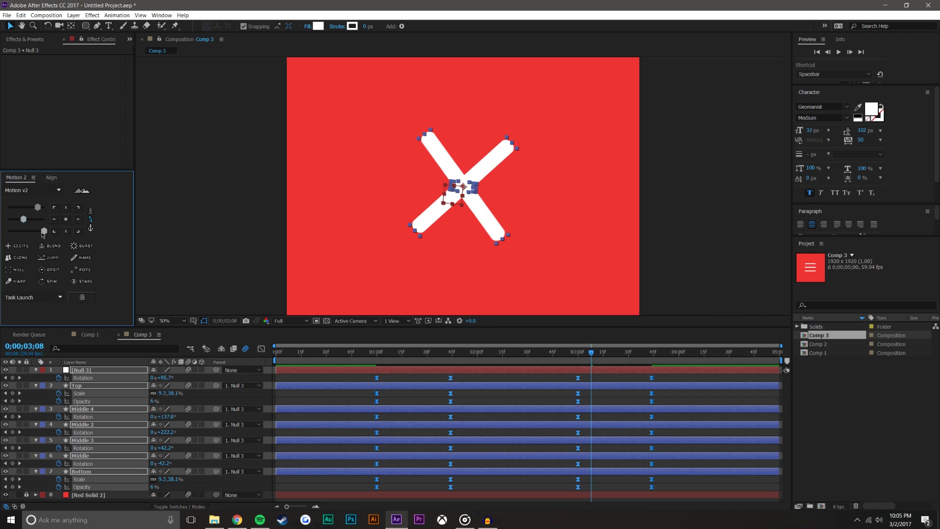
- Inspect the new speed curves, then preview the animation from the start
{"action": "left_click", "coordinate": [260, 348]}
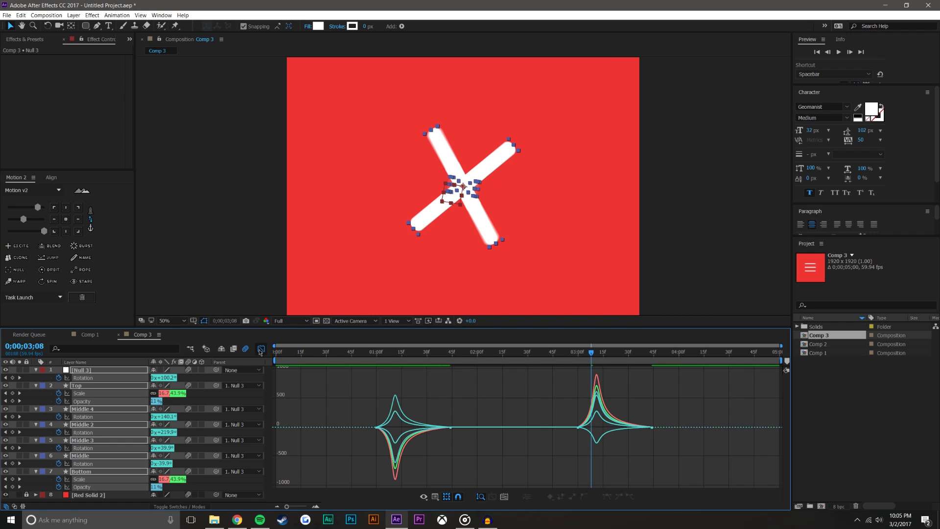
{"action": "left_click", "coordinate": [260, 348]}
{"action": "left_click_drag", "start_coordinate": [355, 351], "coordinate": [276, 351]}
{"action": "left_click", "coordinate": [838, 52]}
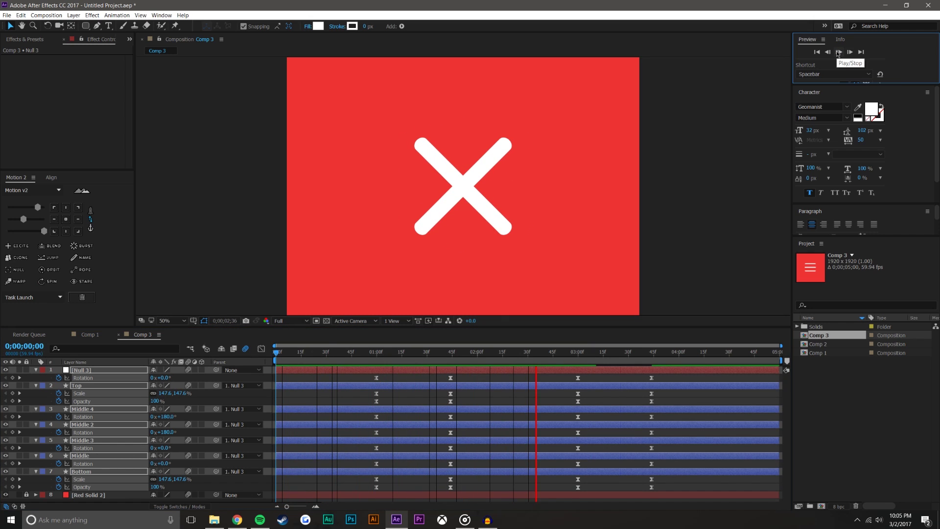
- Show Null 3's Scale property
{"action": "left_click_drag", "start_coordinate": [657, 351], "coordinate": [772, 354]}
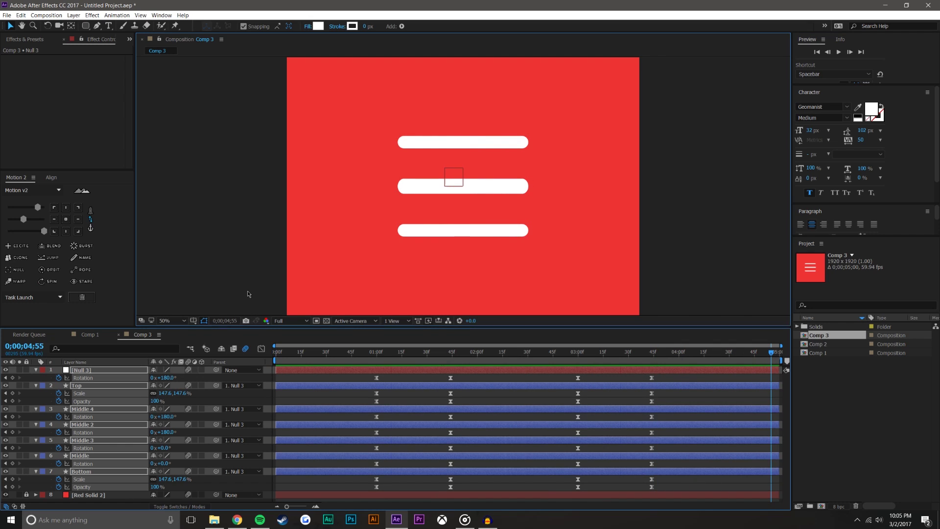
{"action": "left_click", "coordinate": [113, 377]}
{"action": "left_click", "coordinate": [120, 370]}
{"action": "key", "text": "s"}
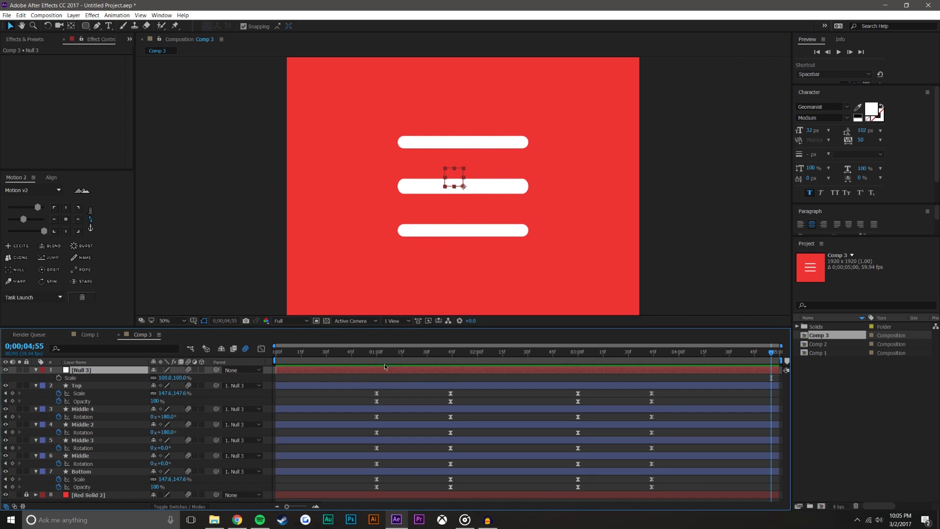
- Set the work area to run from 0;00;00;30 to 4;30
{"action": "left_click_drag", "start_coordinate": [344, 353], "coordinate": [729, 356]}
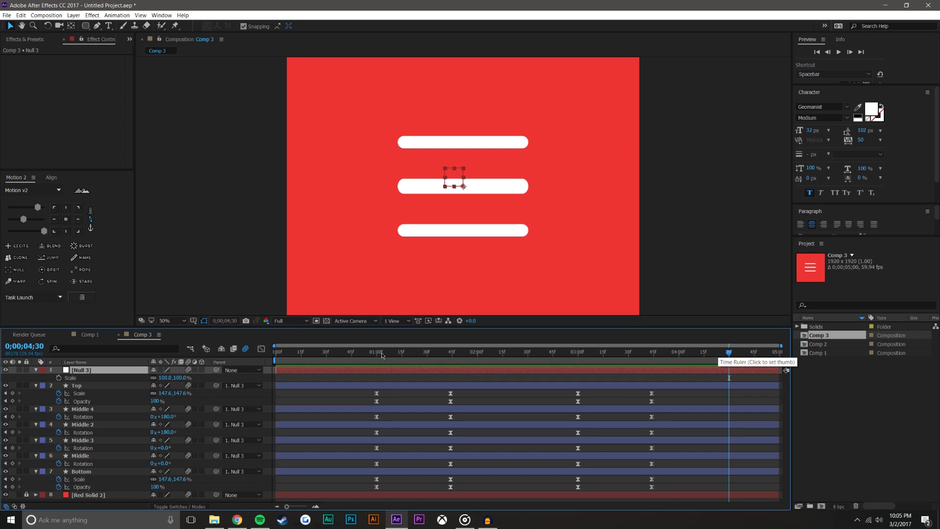
{"action": "key", "text": "n"}
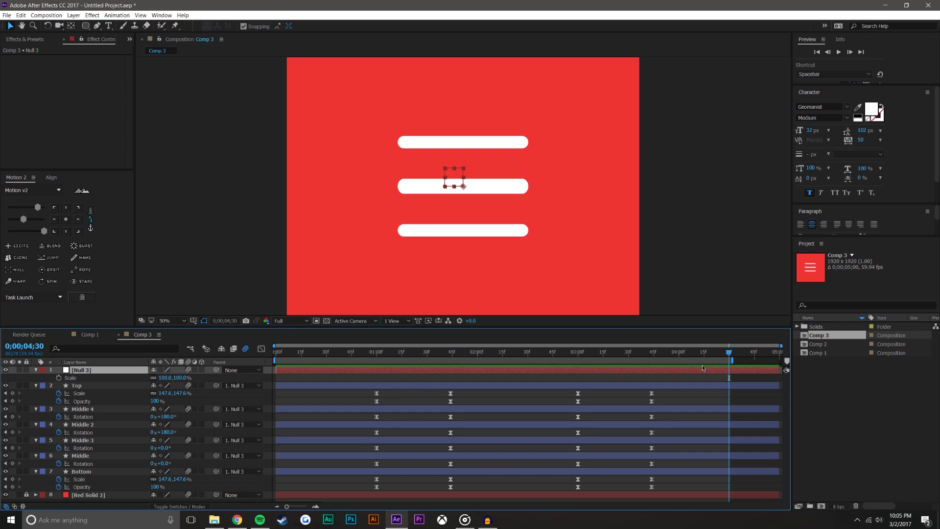
{"action": "left_click", "coordinate": [326, 356]}
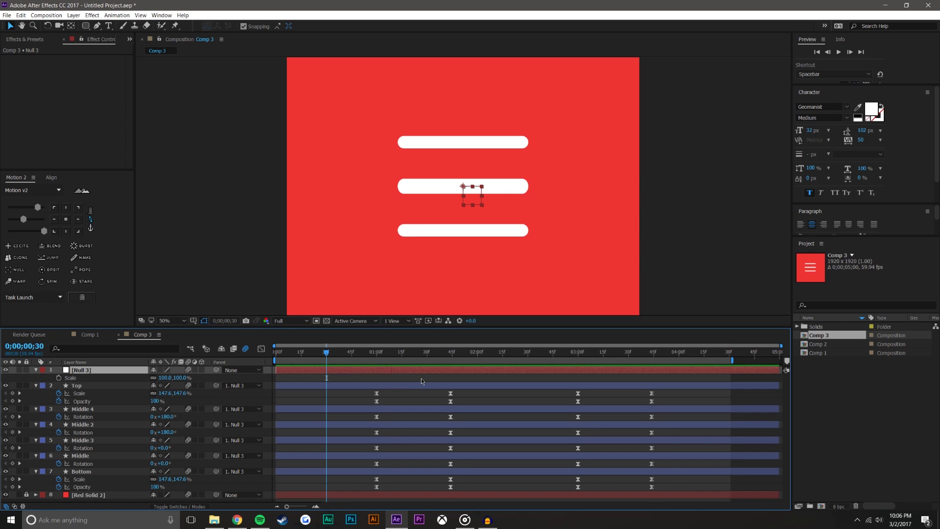
{"action": "left_click", "coordinate": [405, 385]}
{"action": "left_click", "coordinate": [331, 367]}
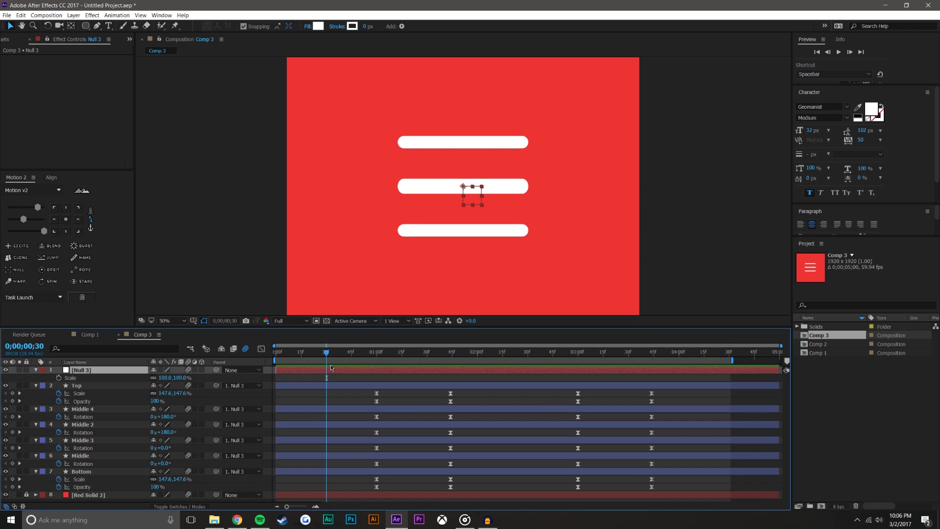
{"action": "left_click_drag", "start_coordinate": [273, 361], "coordinate": [581, 391]}
{"action": "left_click", "coordinate": [346, 392]}
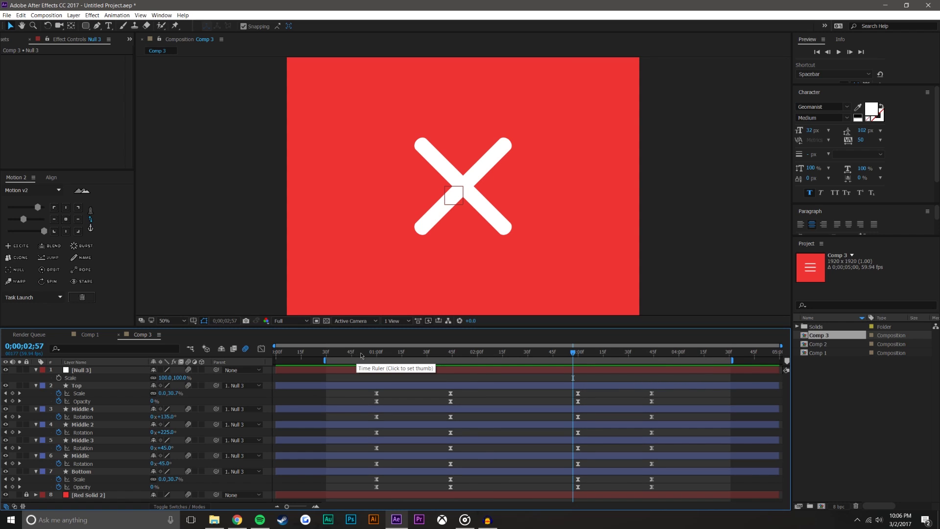
{"action": "left_click", "coordinate": [375, 357]}
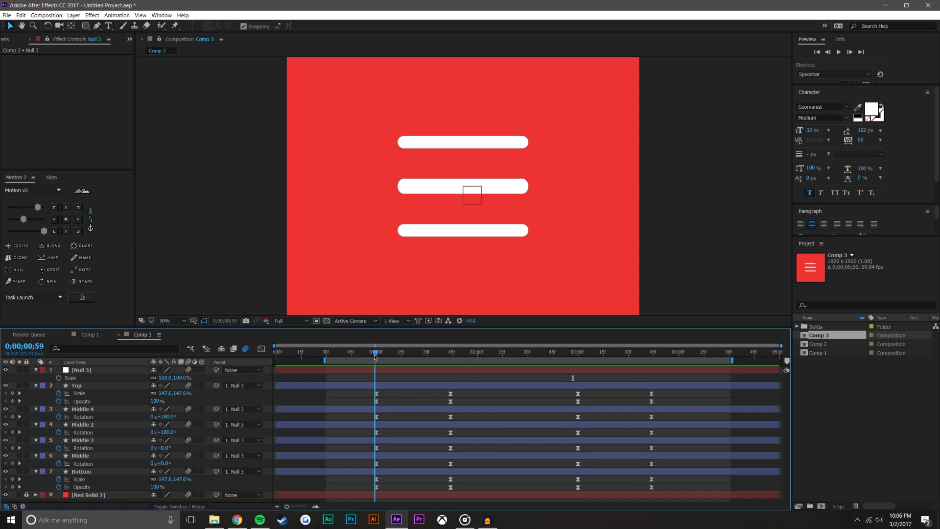
{"action": "left_click_drag", "start_coordinate": [375, 354], "coordinate": [612, 360]}
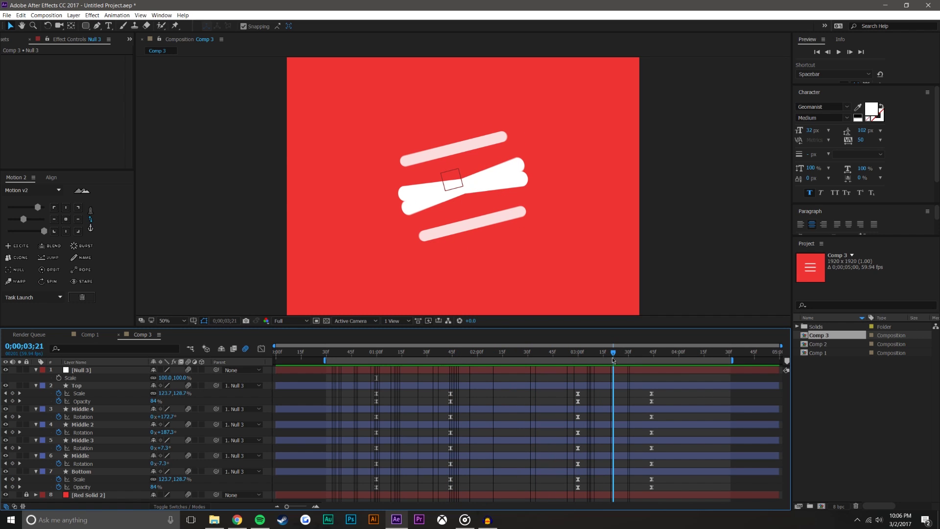
{"action": "left_click_drag", "start_coordinate": [613, 360], "coordinate": [402, 387]}
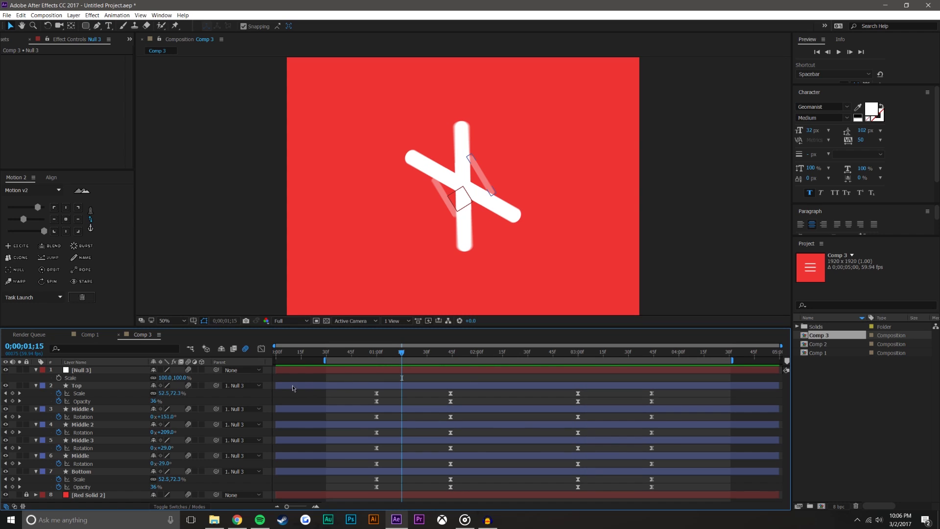
{"action": "left_click", "coordinate": [58, 377]}
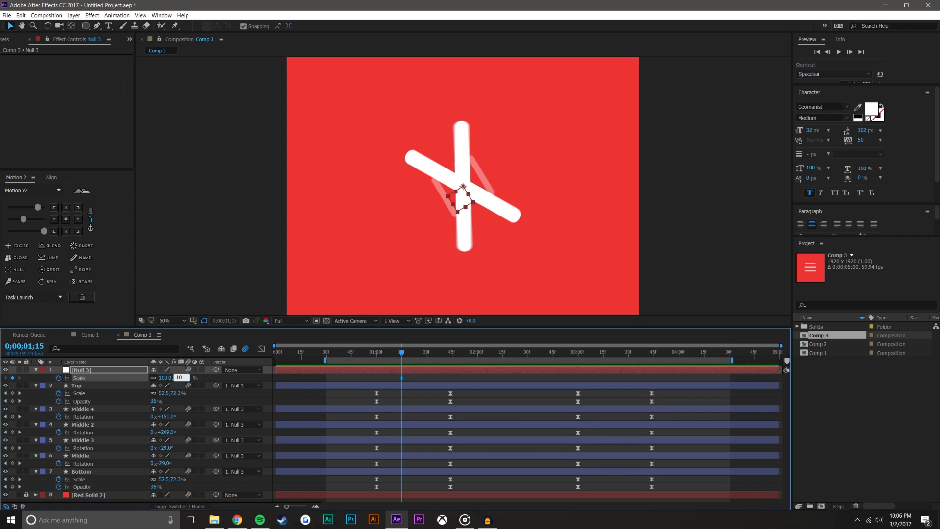
- Key Null 3's scale at 108%, then settle it at 100% at 0;00;01;30
{"action": "type", "text": "108"}
{"action": "key", "text": "Return"}
{"action": "left_click", "coordinate": [427, 358]}
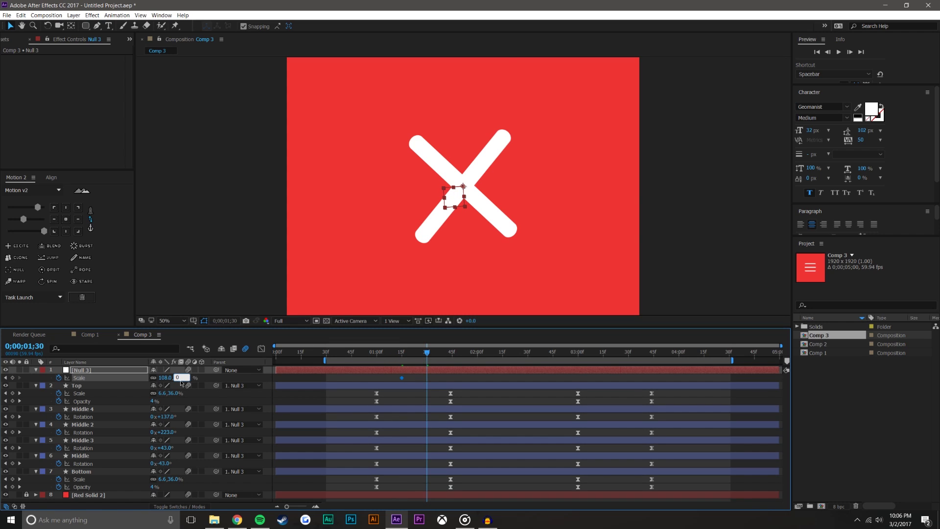
{"action": "type", "text": "0"}
{"action": "key", "text": "Return"}
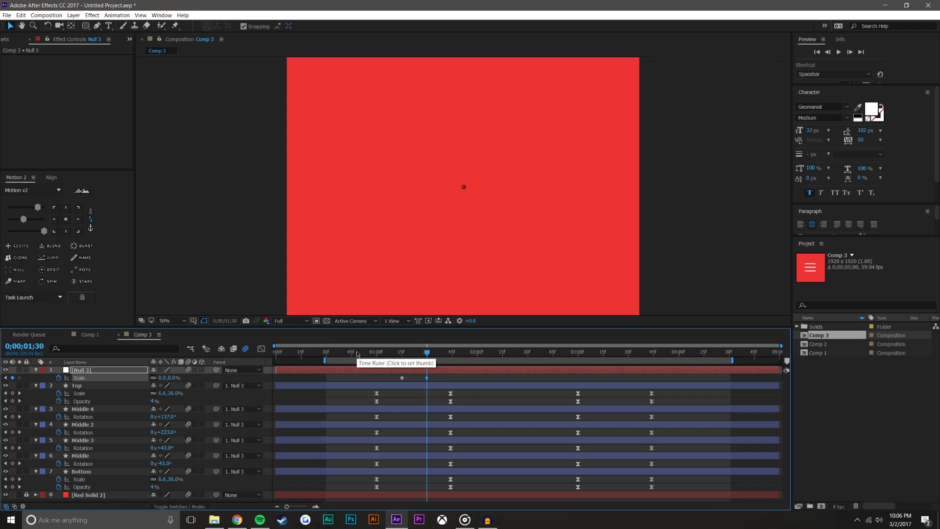
{"action": "type", "text": "1"}
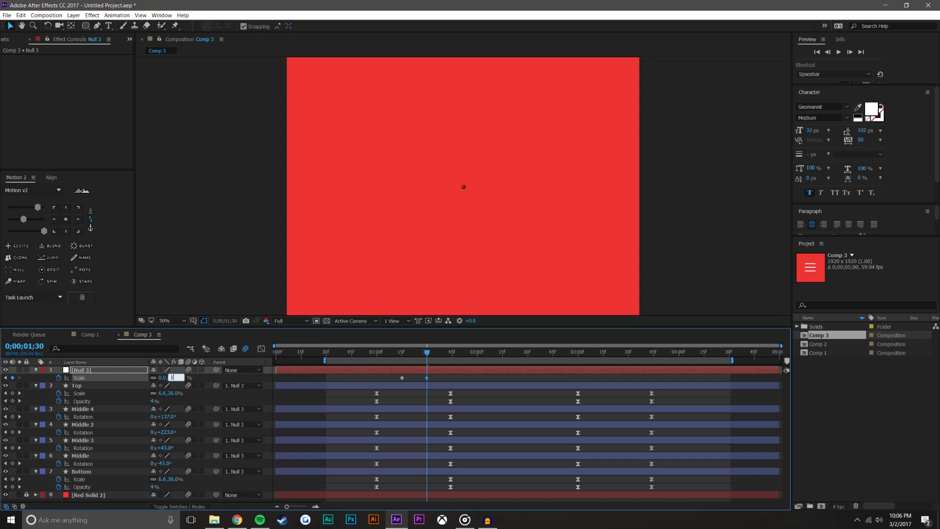
{"action": "type", "text": "00"}
{"action": "key", "text": "Return"}
- Add the return pop: 108% scale, then 100% at 0;00;03;30, and preview it
{"action": "left_click_drag", "start_coordinate": [395, 353], "coordinate": [604, 353]}
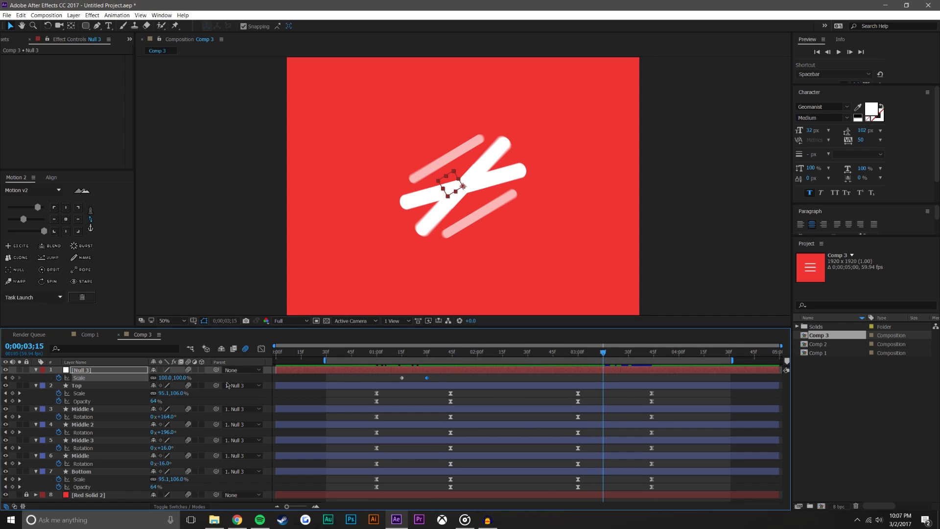
{"action": "left_click", "coordinate": [182, 378]}
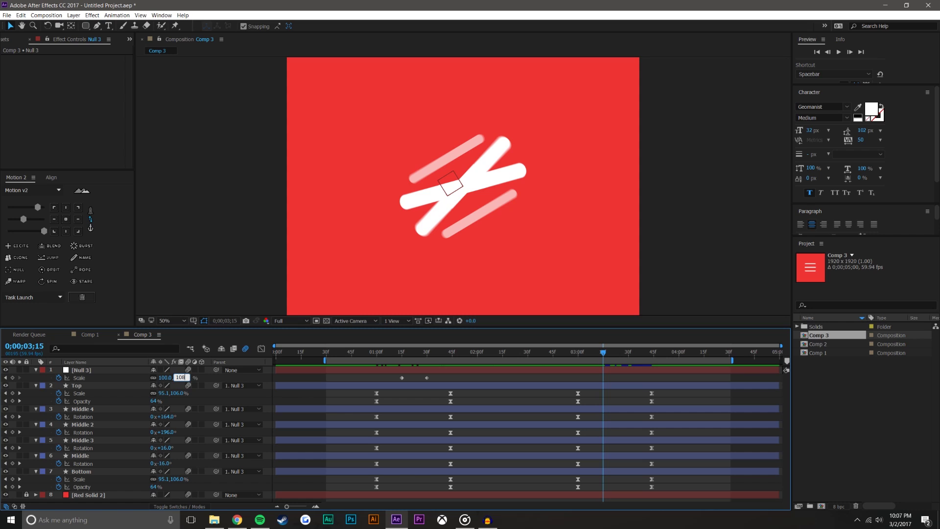
{"action": "type", "text": "108"}
{"action": "key", "text": "Return"}
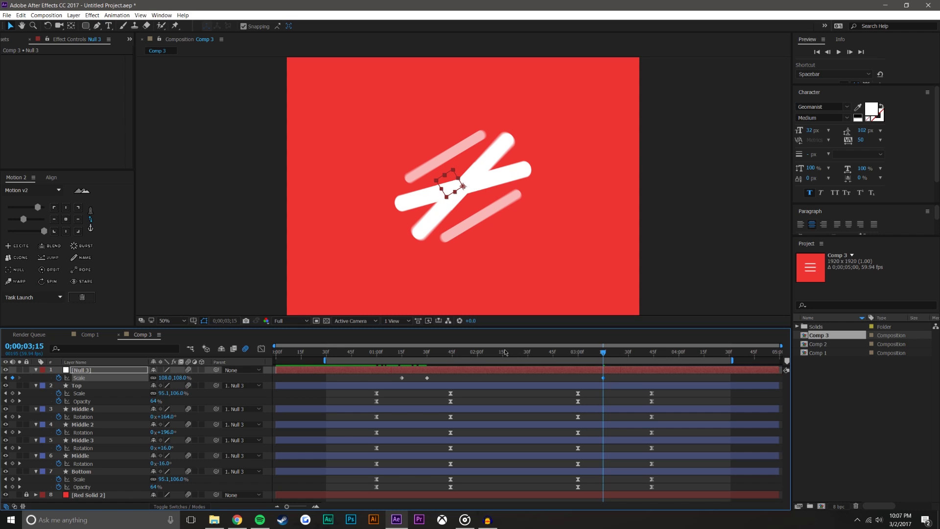
{"action": "left_click", "coordinate": [630, 358]}
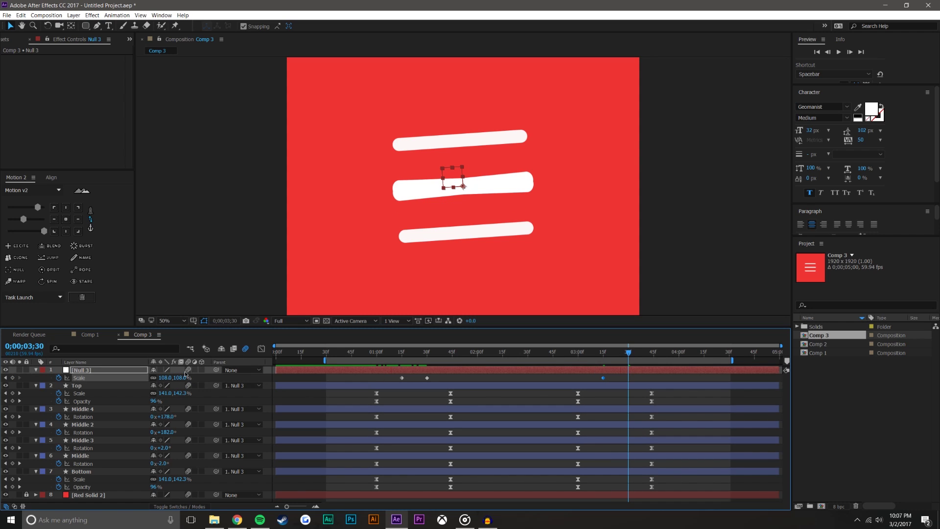
{"action": "key", "text": "Return"}
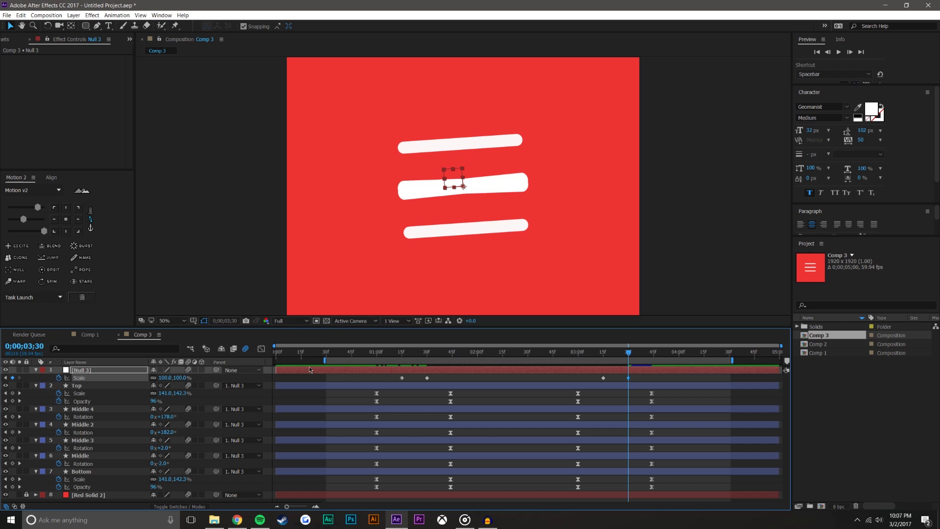
{"action": "key", "text": "space"}
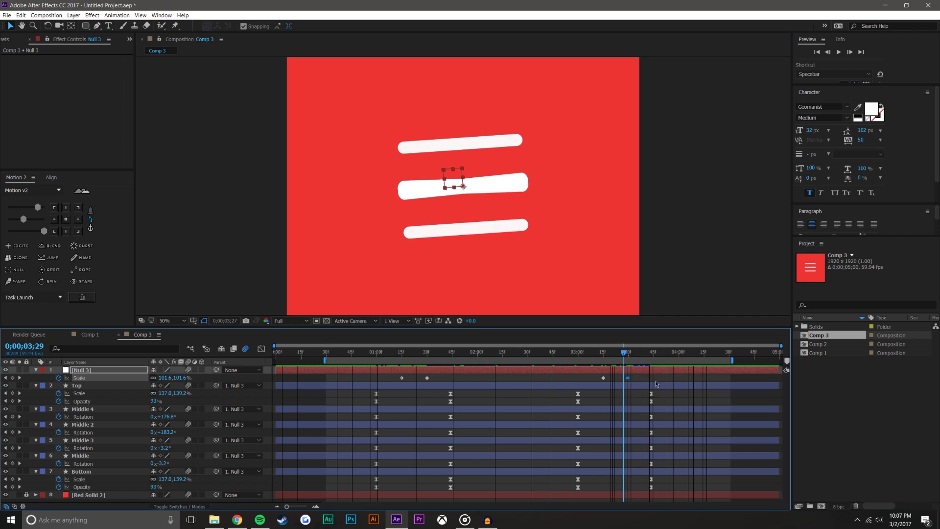
{"action": "left_click_drag", "start_coordinate": [732, 383], "coordinate": [555, 389]}
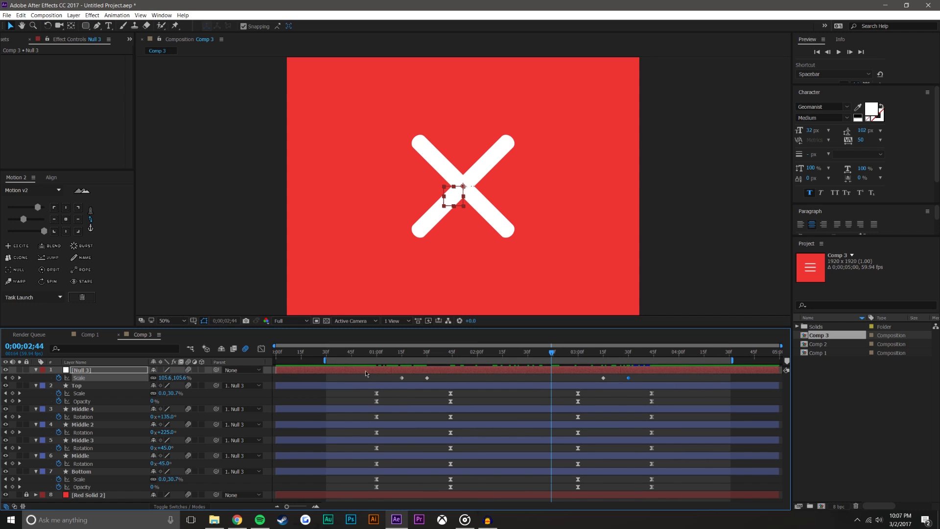
{"action": "left_click_drag", "start_coordinate": [558, 353], "coordinate": [525, 387]}
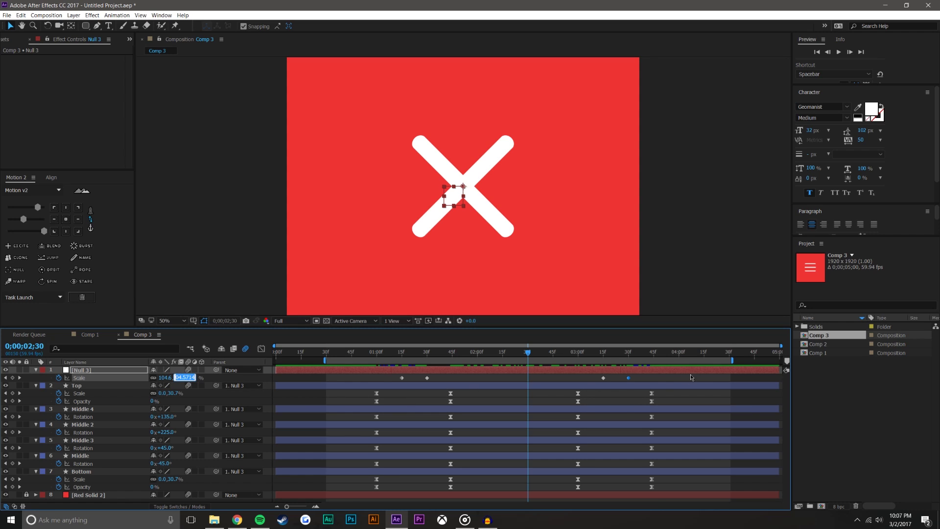
{"action": "left_click_drag", "start_coordinate": [703, 354], "coordinate": [729, 353]}
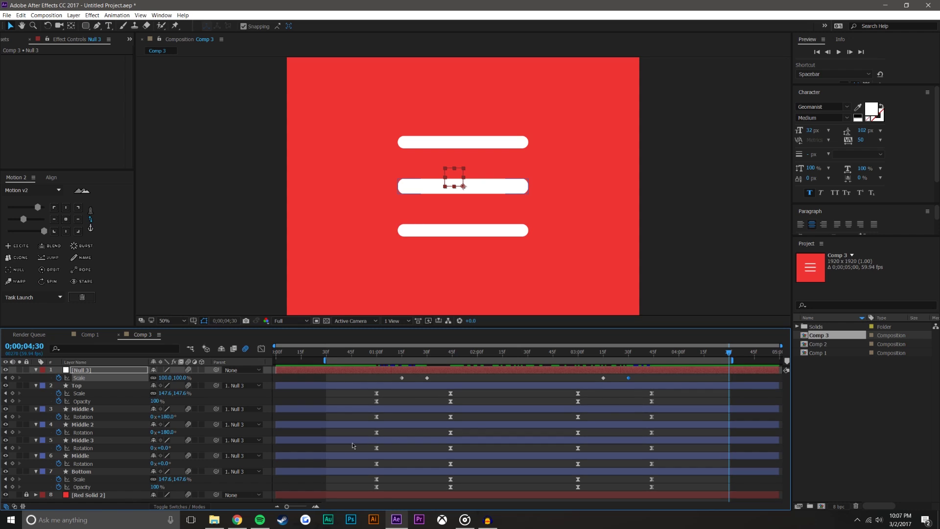
- Key Null 3's scale at 104.6% at 0;00;00;30
{"action": "left_click", "coordinate": [495, 402]}
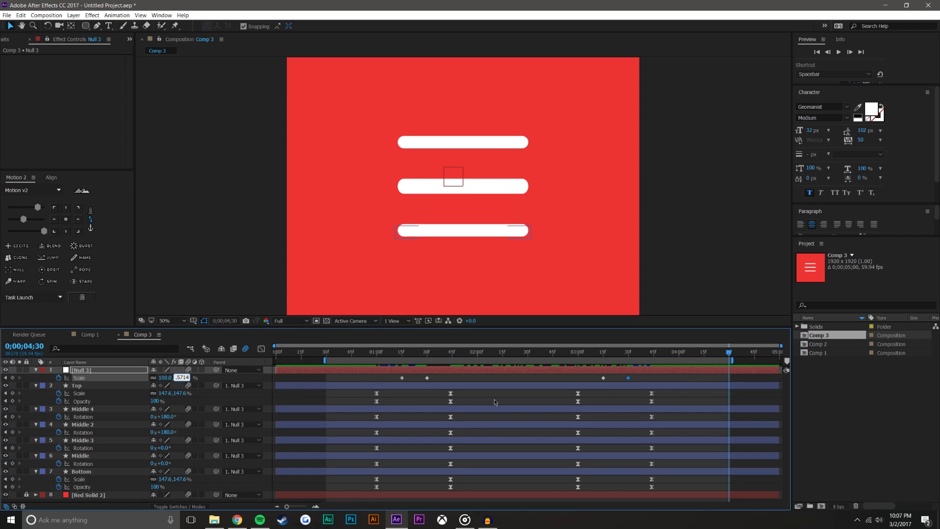
{"action": "left_click_drag", "start_coordinate": [341, 355], "coordinate": [327, 354]}
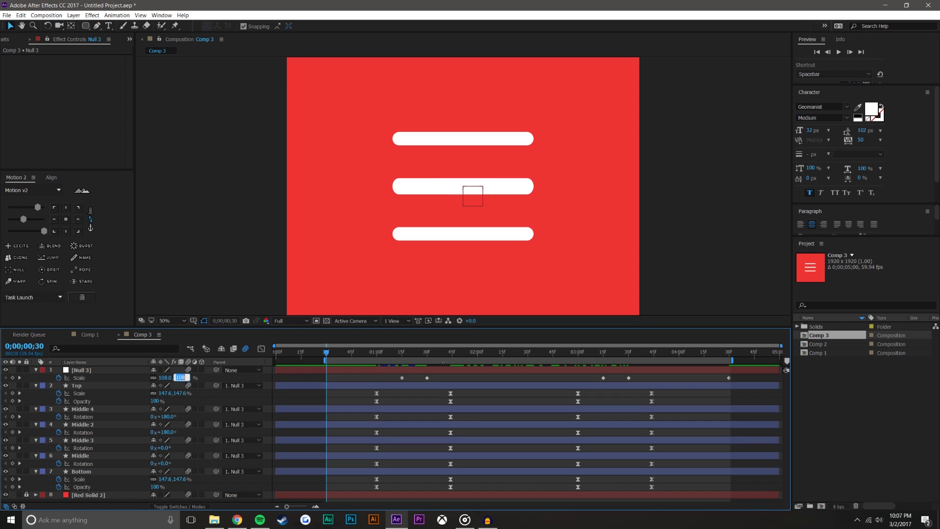
{"action": "key", "text": "Return"}
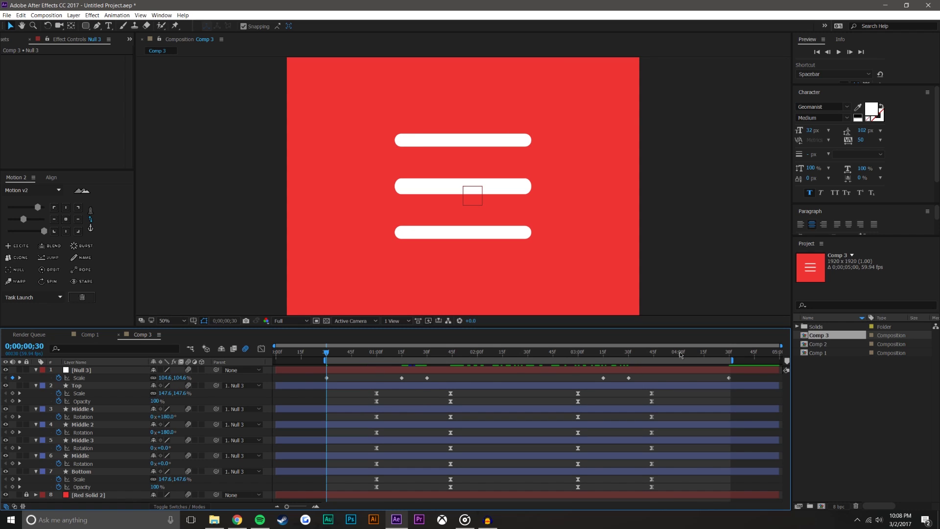
- Move the last 104.6% scale keyframe to 0;00;04;31, then return near 0;00;00;29
{"action": "left_click", "coordinate": [729, 353]}
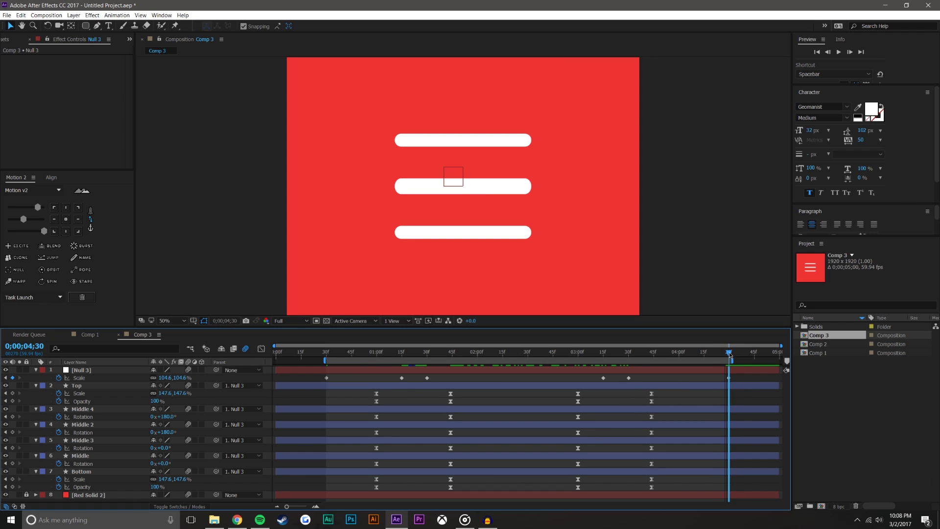
{"action": "left_click_drag", "start_coordinate": [729, 354], "coordinate": [730, 378]}
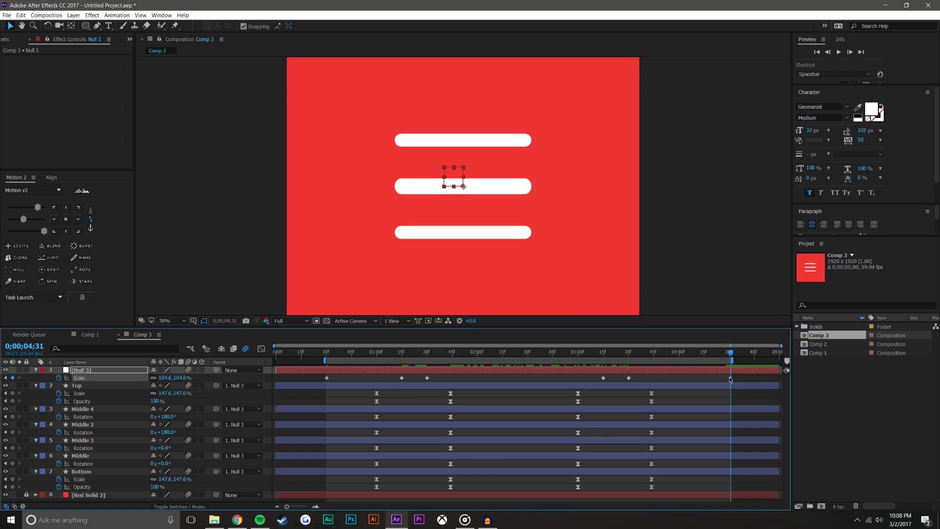
{"action": "left_click", "coordinate": [314, 502]}
{"action": "left_click", "coordinate": [315, 506]}
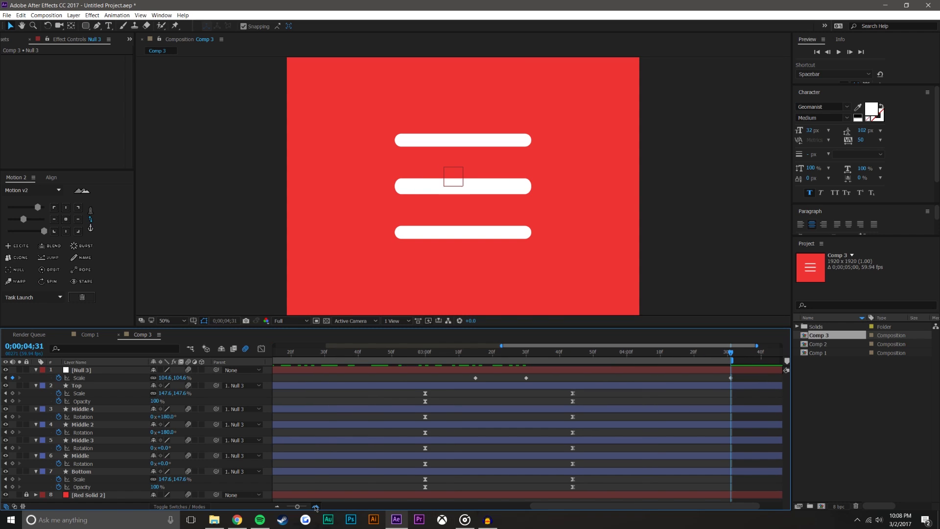
{"action": "left_click", "coordinate": [315, 506]}
{"action": "left_click", "coordinate": [277, 506]}
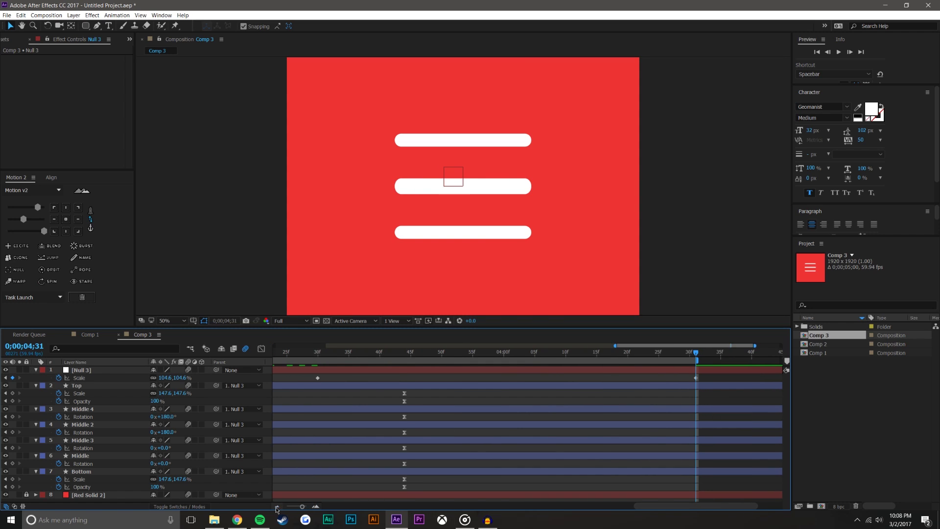
{"action": "left_click", "coordinate": [277, 506]}
{"action": "left_click_drag", "start_coordinate": [336, 352], "coordinate": [325, 352]}
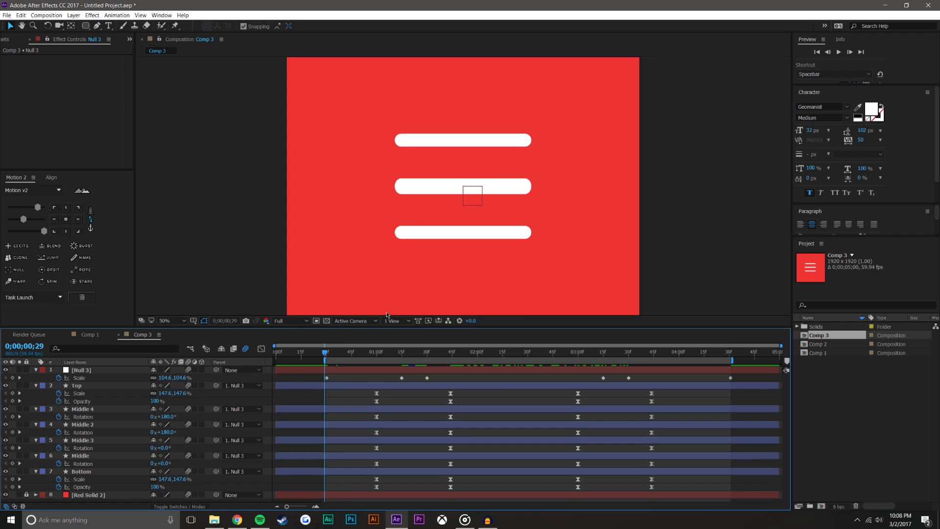
- Preview the full animation and scrub through the X transition
{"action": "left_click", "coordinate": [837, 51]}
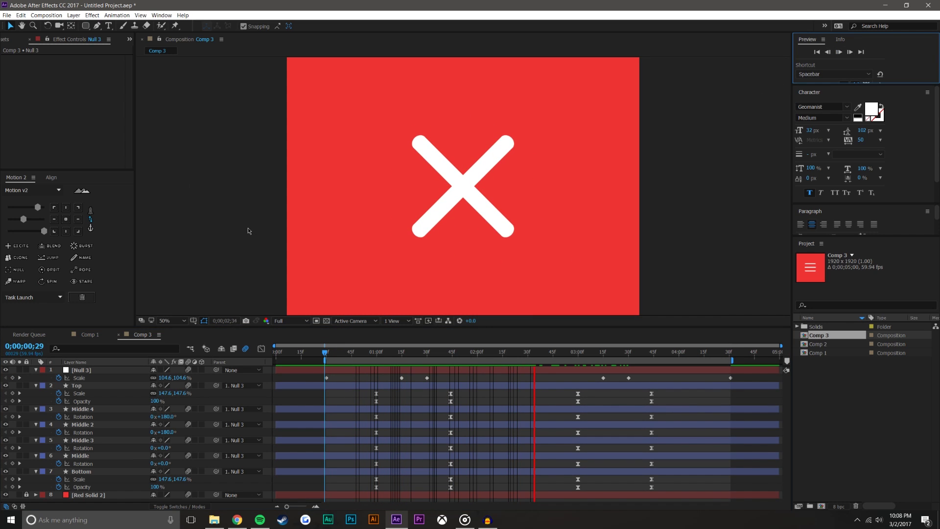
{"action": "left_click", "coordinate": [379, 355]}
{"action": "left_click_drag", "start_coordinate": [379, 357], "coordinate": [418, 381]}
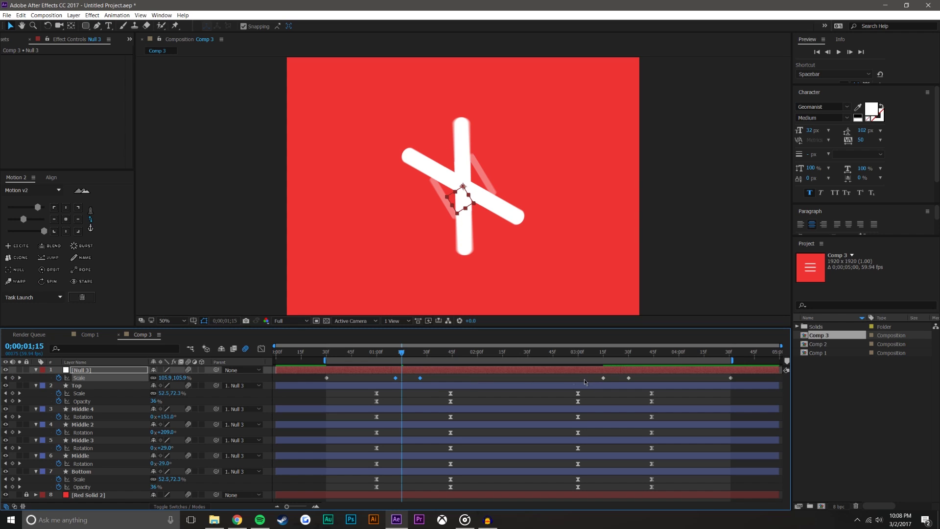
- Shift the Null 3 scale pop keyframes a few frames earlier and set the viewer to 25%
{"action": "left_click_drag", "start_coordinate": [597, 379], "coordinate": [622, 380]}
{"action": "left_click", "coordinate": [636, 381]}
{"action": "left_click_drag", "start_coordinate": [402, 352], "coordinate": [741, 357]}
{"action": "key", "text": "comma"}
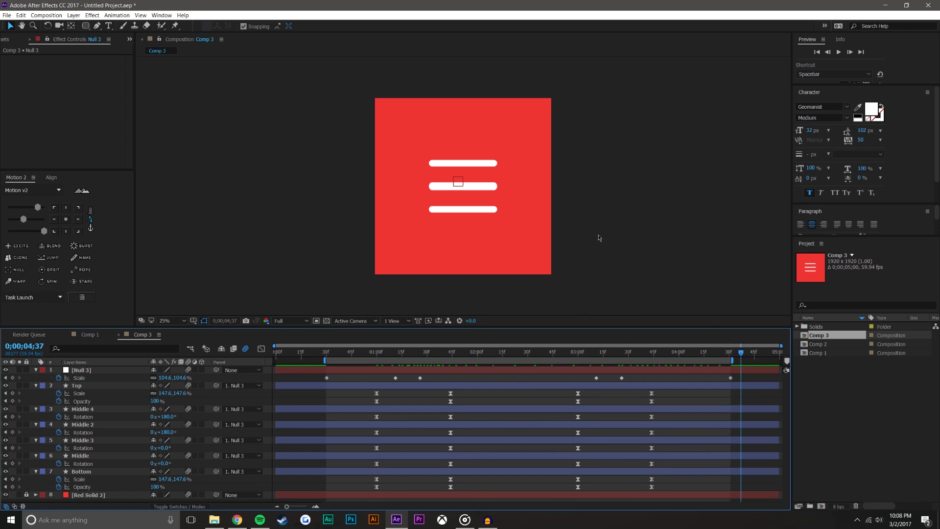